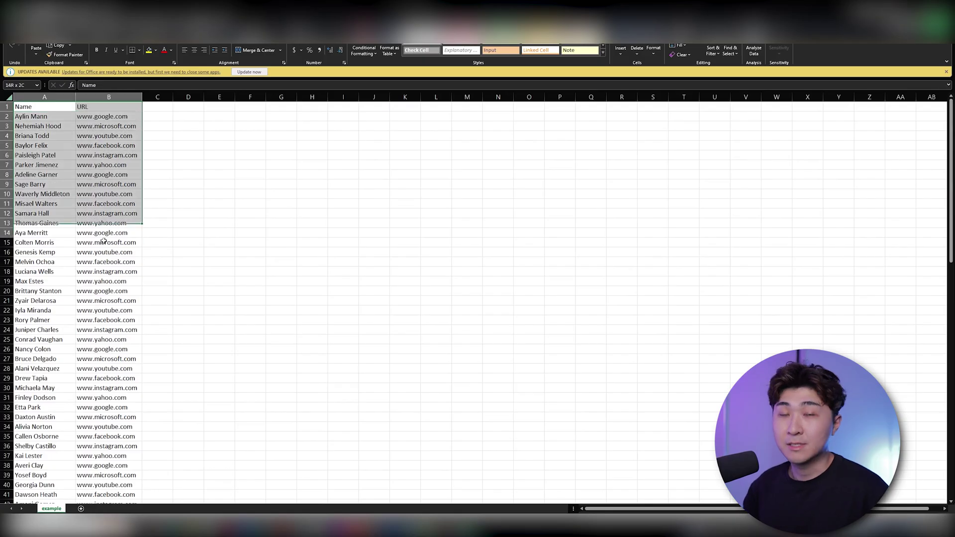
# Examine the Name and URL columns of the example worksheet from the first rows down to about row 80
pyautogui.moveTo(104, 241); pyautogui.dragTo(142, 478)
pyautogui.click(188, 416)
pyautogui.scroll(-4, 185, 396)
pyautogui.scroll(-10, 183, 388)
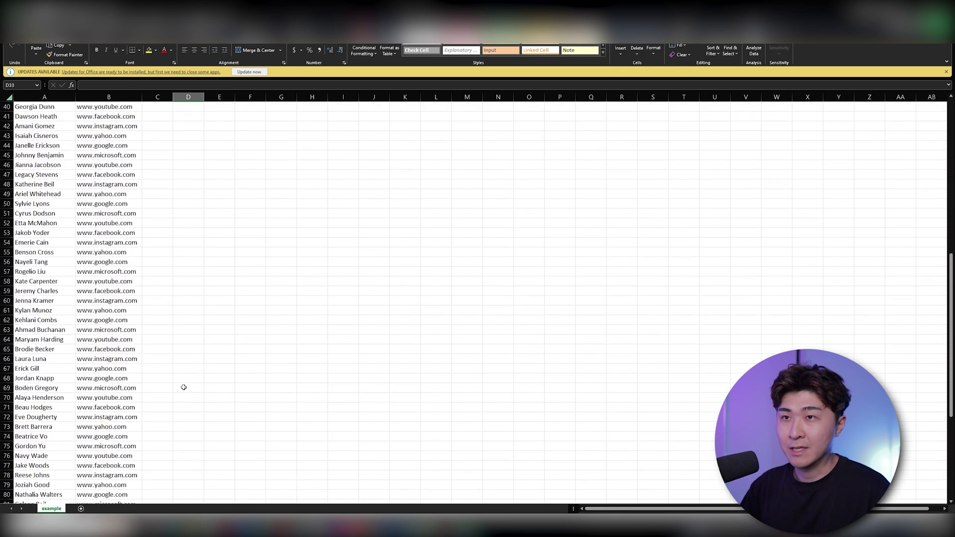
pyautogui.scroll(12, 186, 388)
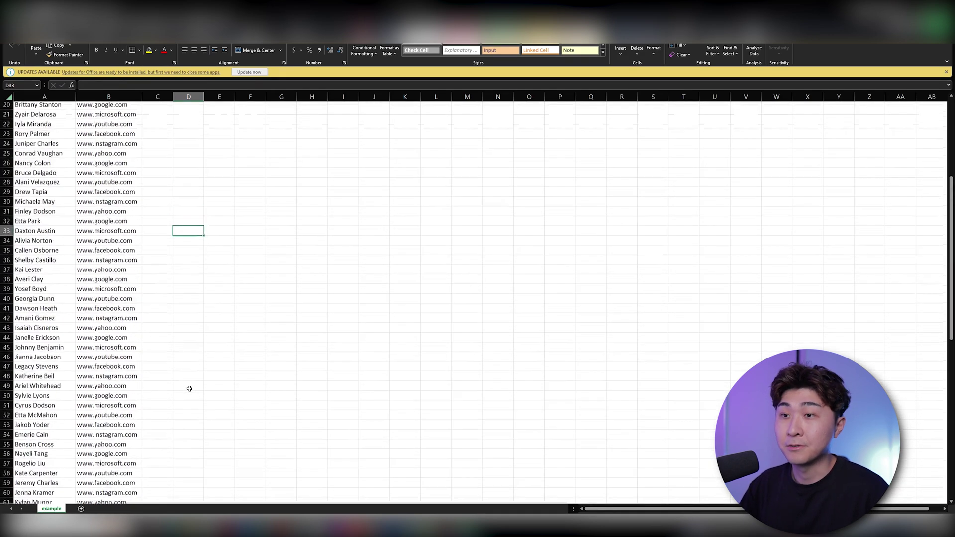
pyautogui.scroll(2, 190, 389)
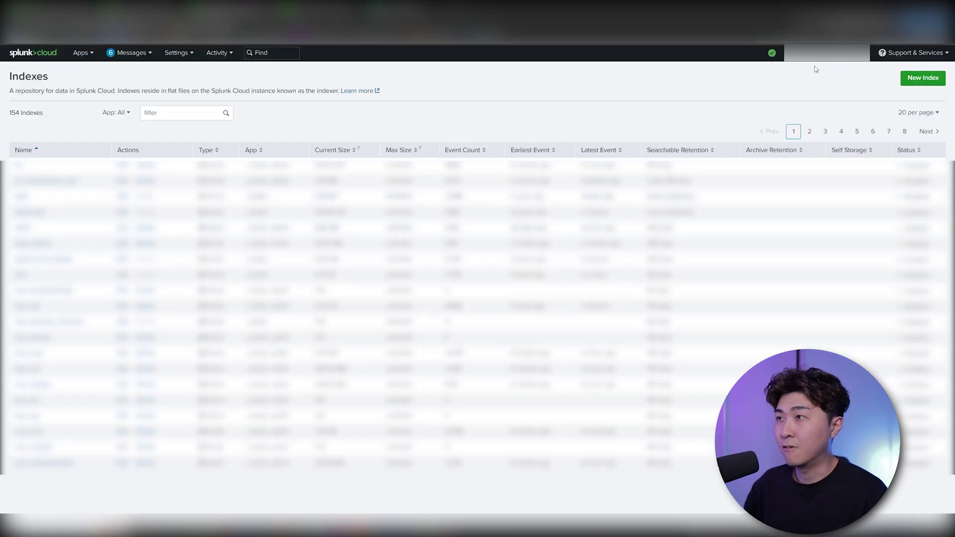
# Create an events index named example_index in Splunk Cloud with maximum raw data size 0 GB and 7 days of searchable retention
pyautogui.click(905, 79)
pyautogui.write('example')
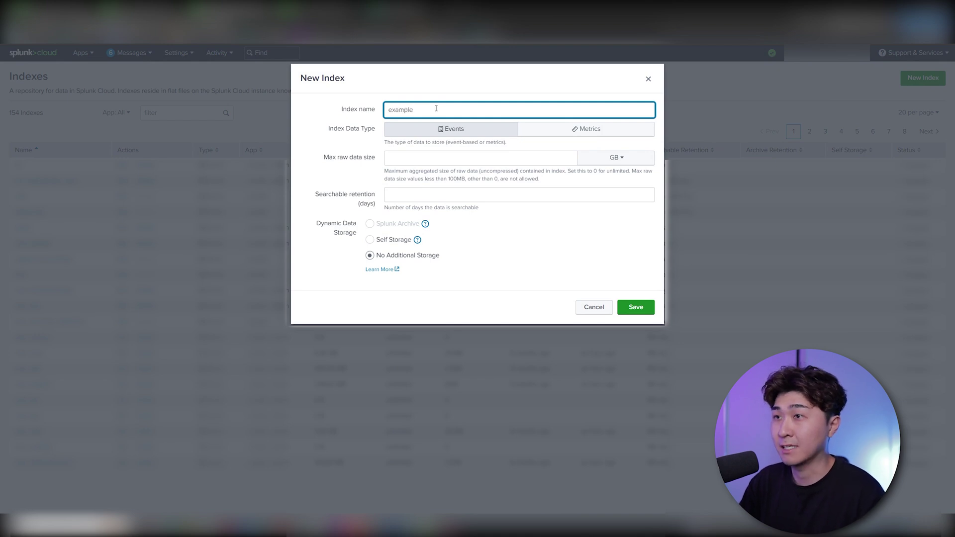
pyautogui.write('_index')
pyautogui.click(438, 157)
pyautogui.write('0')
pyautogui.click(430, 198)
pyautogui.write('7')
pyautogui.click(641, 313)
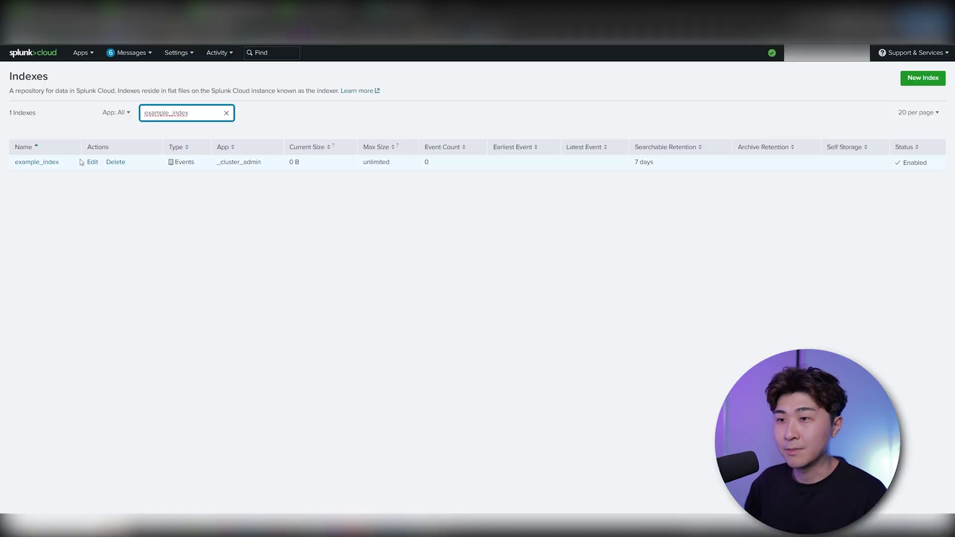
# Start adding data by file upload, supply example.csv as the source and continue to the source type
pyautogui.click(182, 54)
pyautogui.click(70, 105)
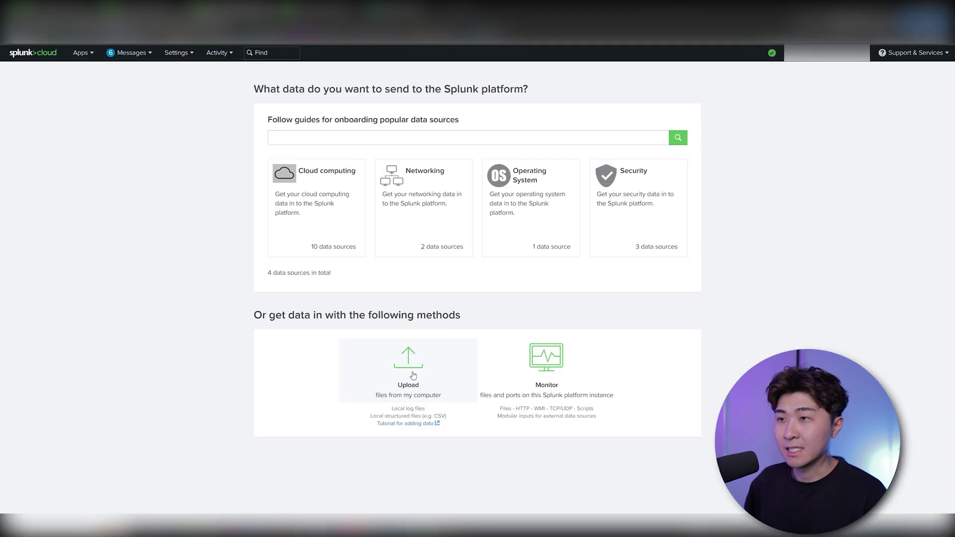
pyautogui.click(413, 375)
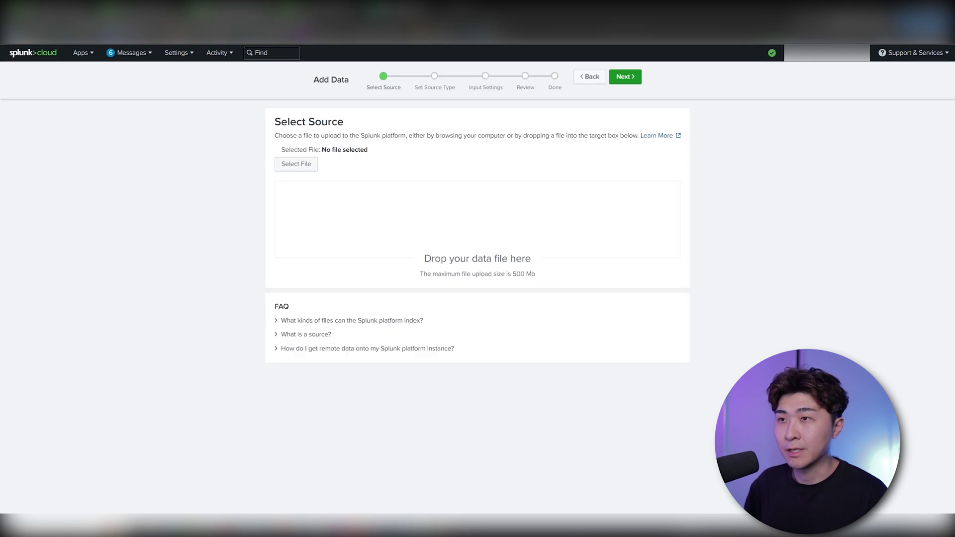
pyautogui.moveTo(372, 210); pyautogui.dragTo(443, 224)
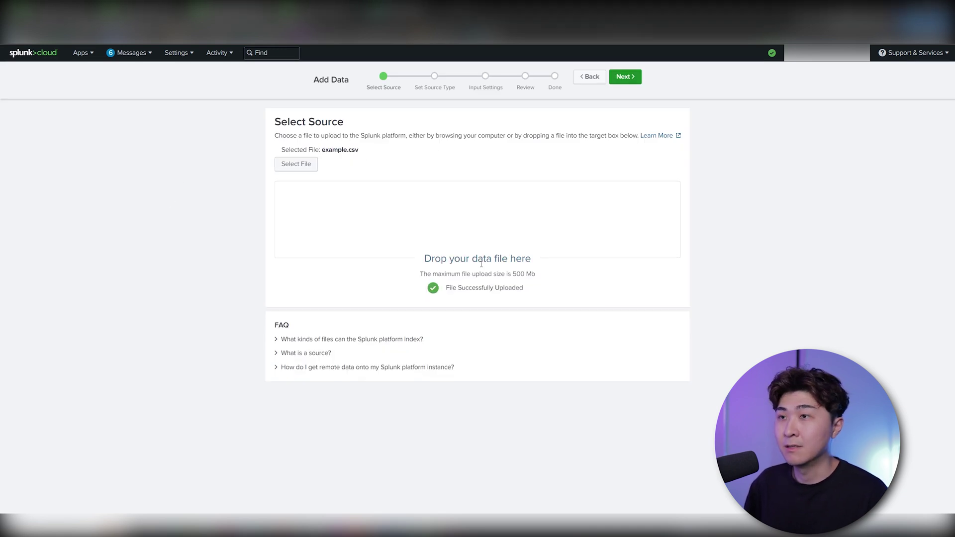
pyautogui.click(625, 77)
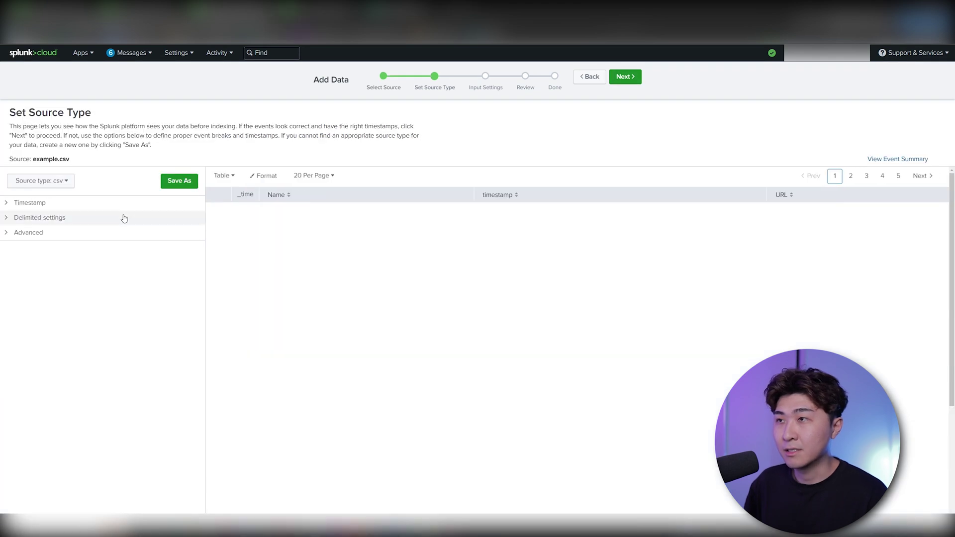
# Accept the csv source type, choose example_index as the destination index and submit the upload
pyautogui.click(625, 77)
pyautogui.click(544, 287)
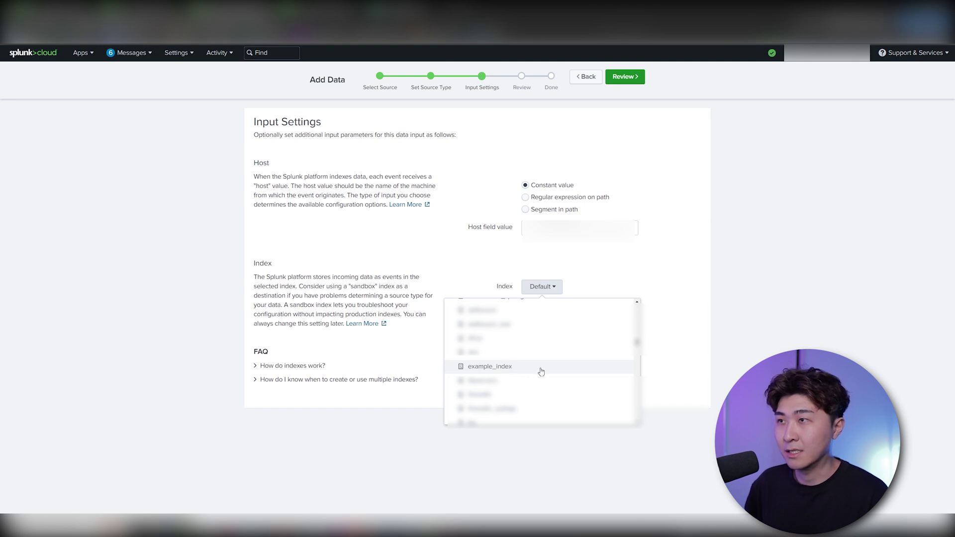
pyautogui.click(540, 371)
pyautogui.click(625, 77)
pyautogui.click(622, 79)
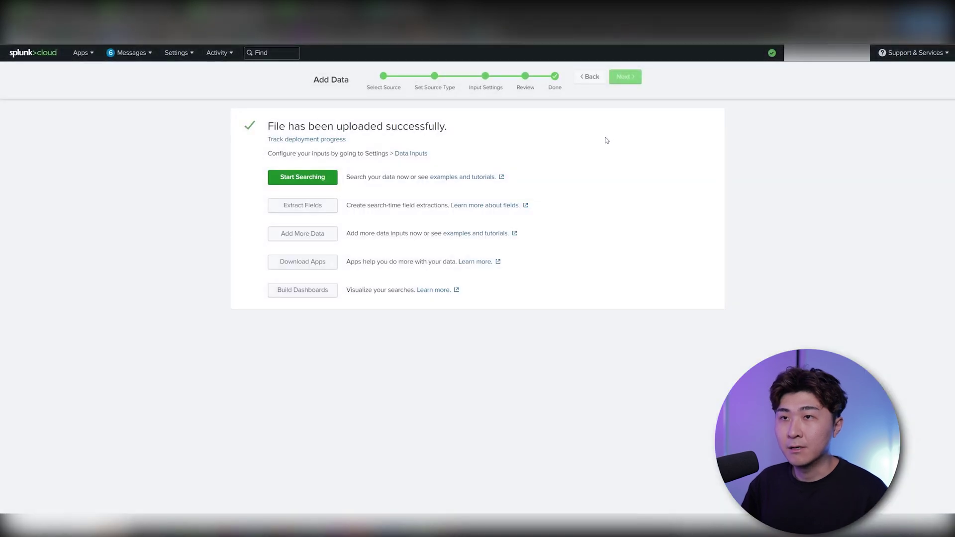
# Start searching the uploaded data and run the query index="example_index"
pyautogui.click(302, 177)
pyautogui.write('index=')
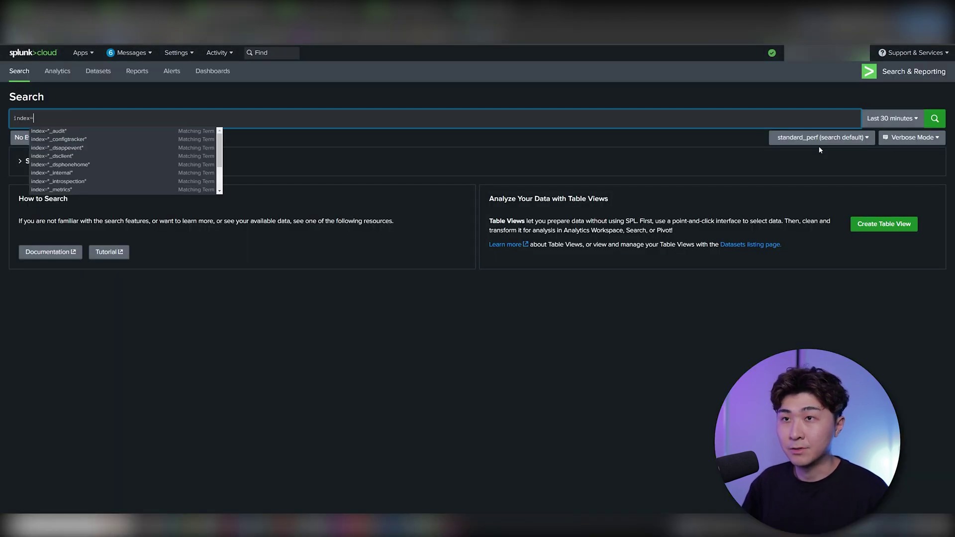
pyautogui.write('example_')
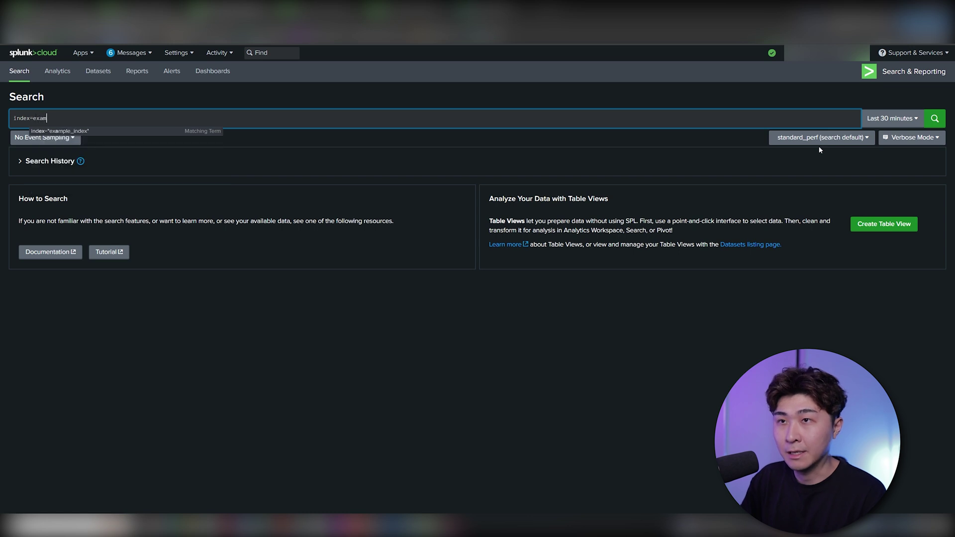
pyautogui.press('Tab')
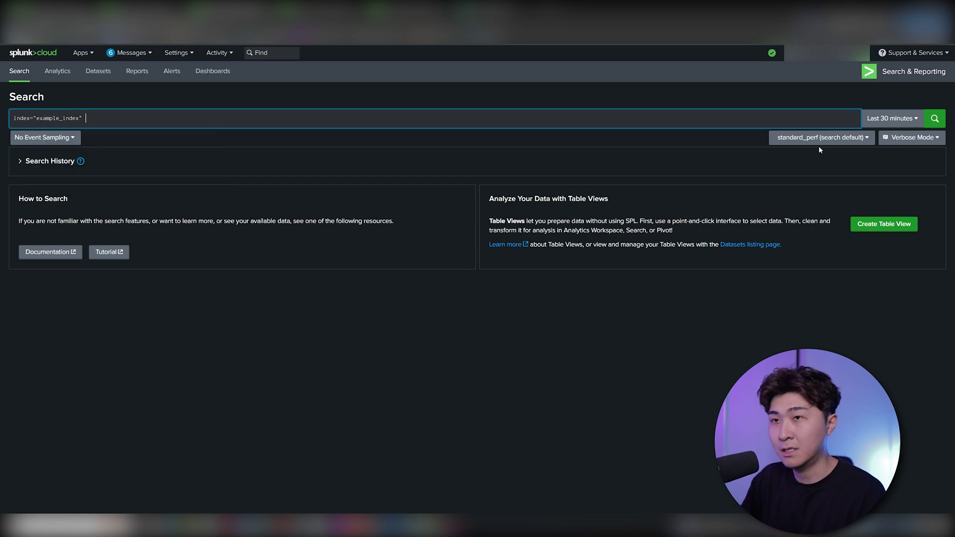
pyautogui.press('Return')
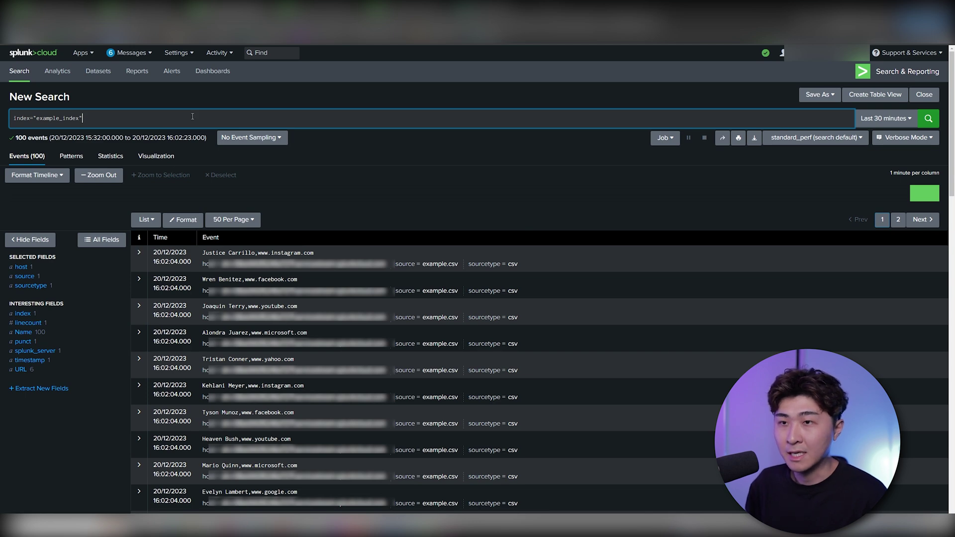
# Check the Name field's values, then add the line "| table Name URL" to the query and run it
pyautogui.click(23, 331)
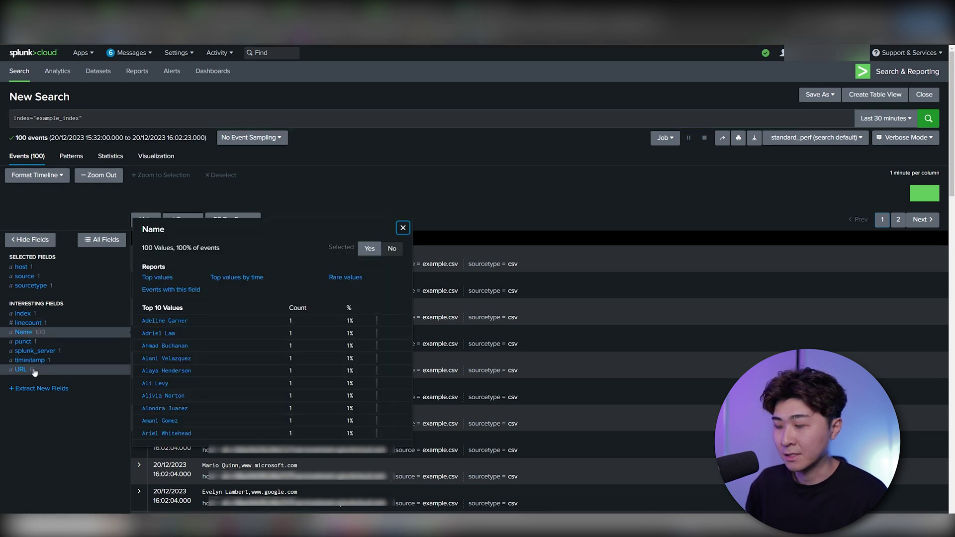
pyautogui.click(121, 118)
pyautogui.hotkey('shift', 'Return')
pyautogui.write('| table Name URL')
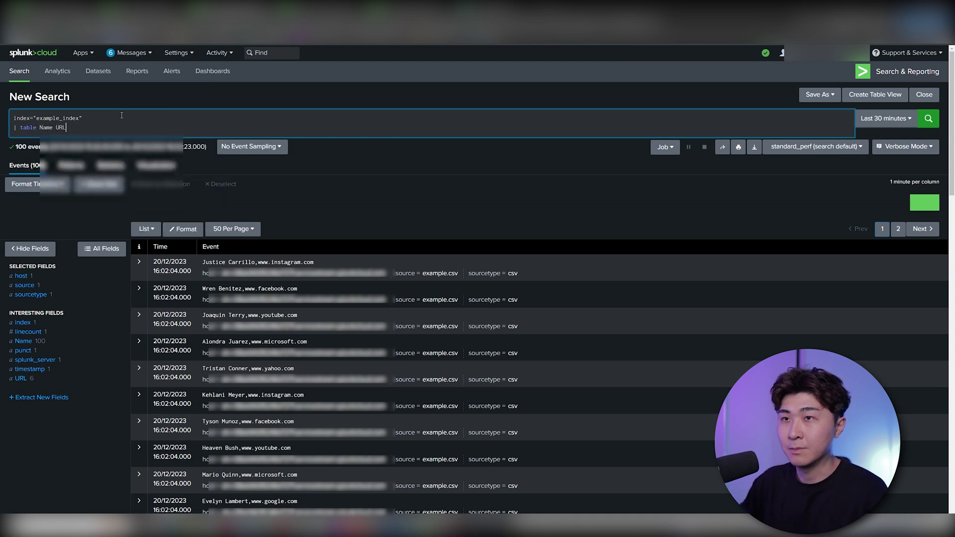
pyautogui.press('Return')
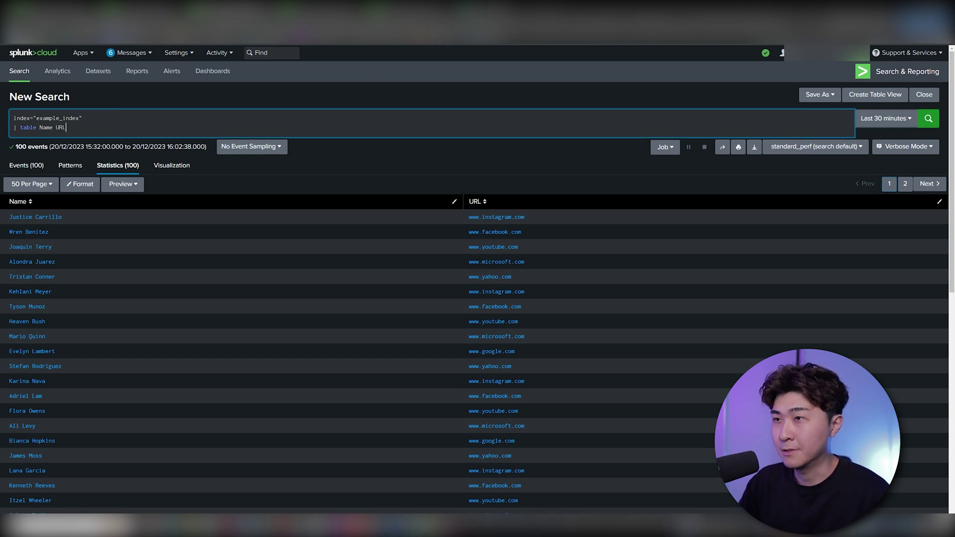
# Save the search as a report titled example_report
pyautogui.click(817, 95)
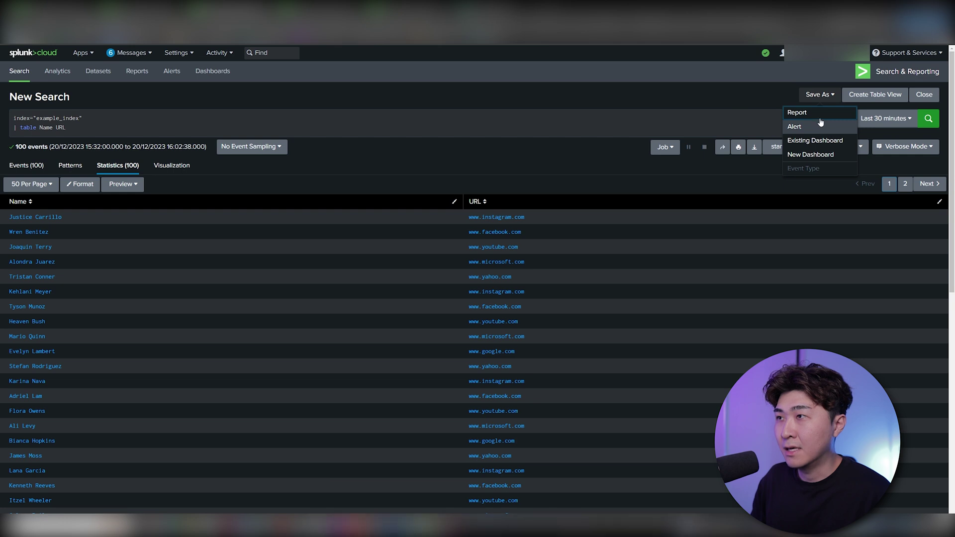
pyautogui.click(818, 115)
pyautogui.click(493, 113)
pyautogui.write('example_report')
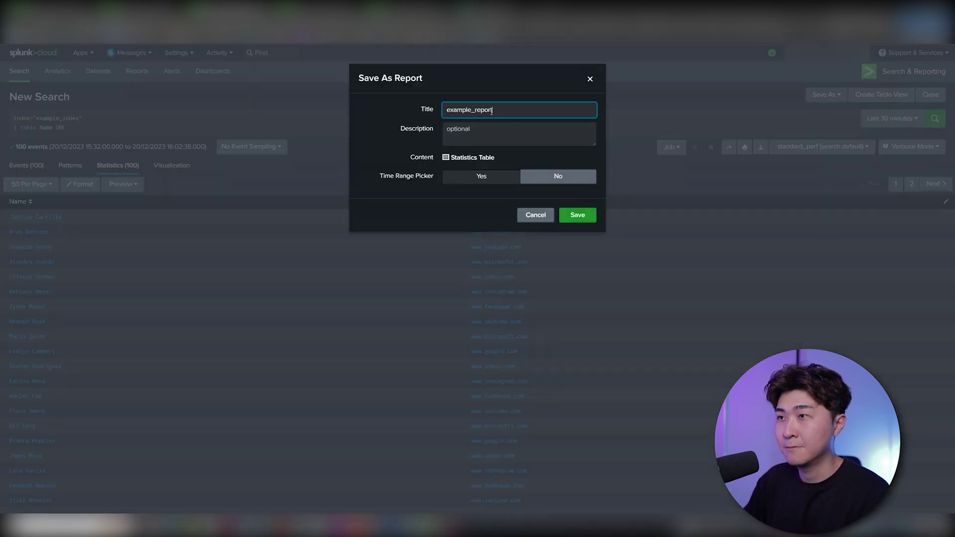
pyautogui.click(565, 217)
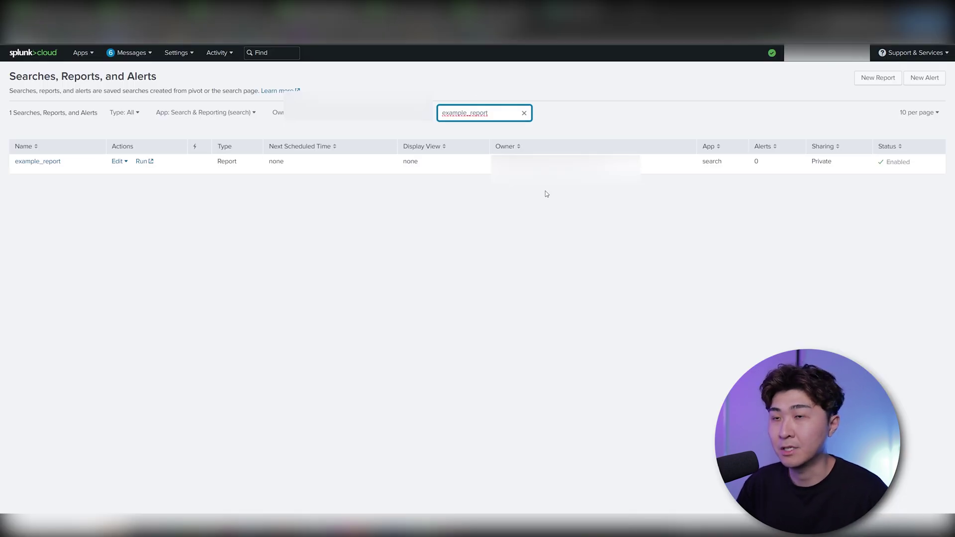
# Edit the search of example_report so its earliest time is 24 hours back, and save it
pyautogui.click(119, 161)
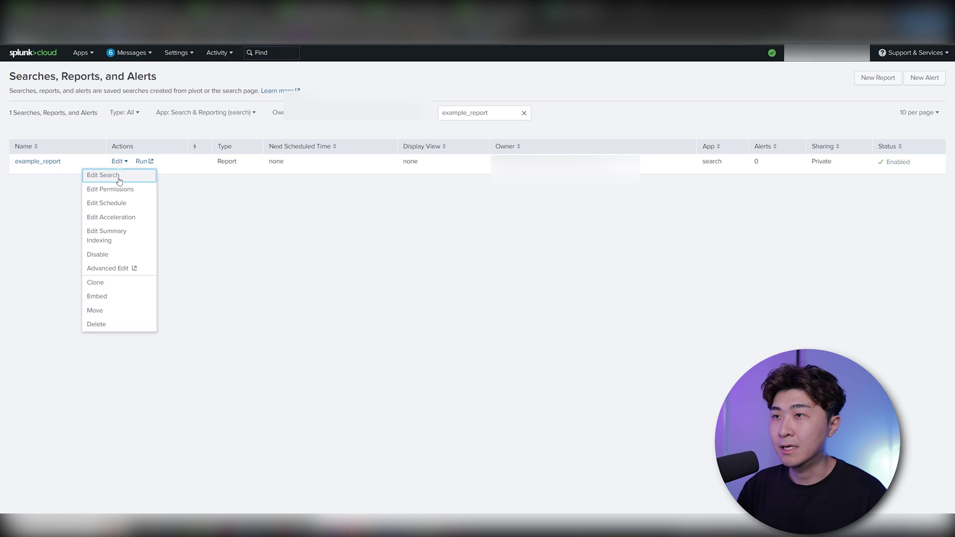
pyautogui.click(118, 175)
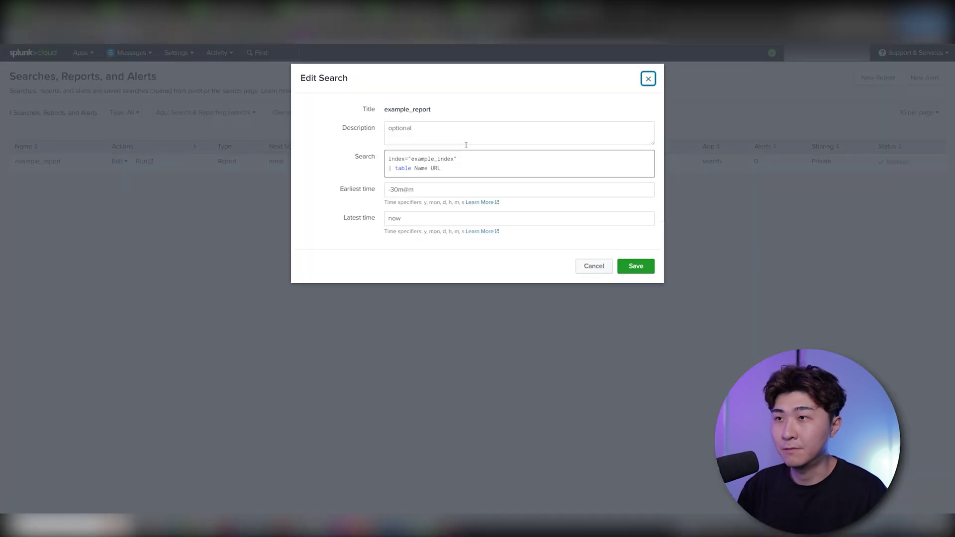
pyautogui.click(400, 189)
pyautogui.doubleClick(404, 190)
pyautogui.write('24h')
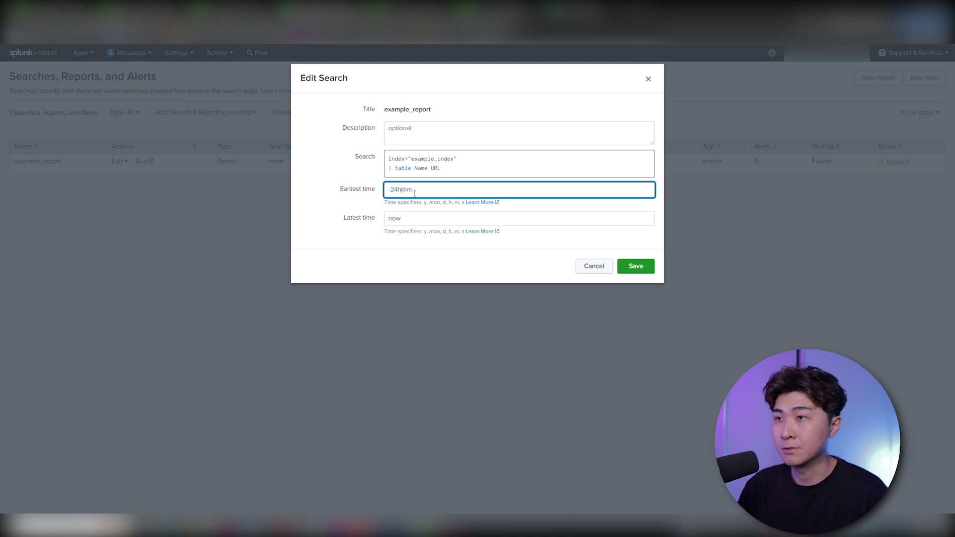
pyautogui.press('BackSpace')
pyautogui.write('h')
pyautogui.click(629, 267)
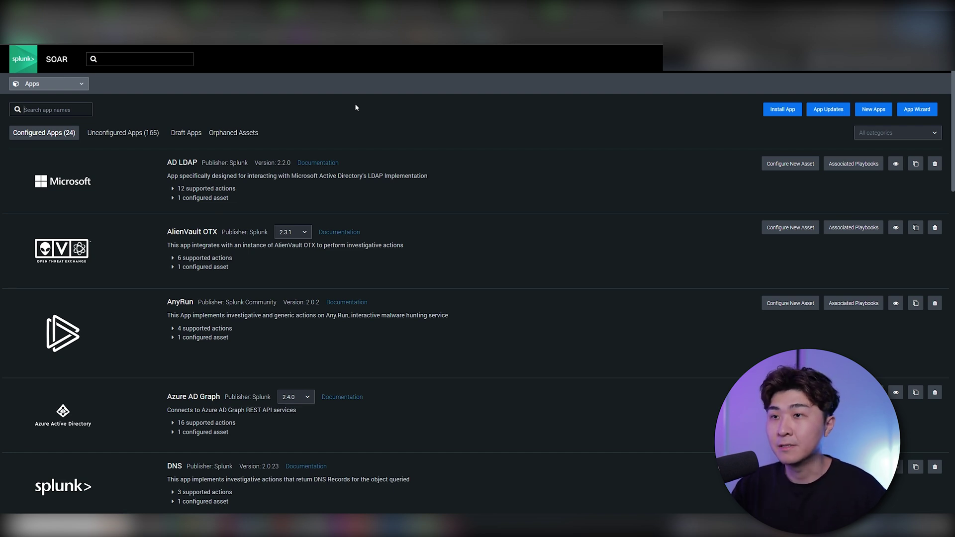
# In Splunk SOAR, find the Splunk app among the configured apps and open its example asset
pyautogui.write('splunk')
pyautogui.click(194, 332)
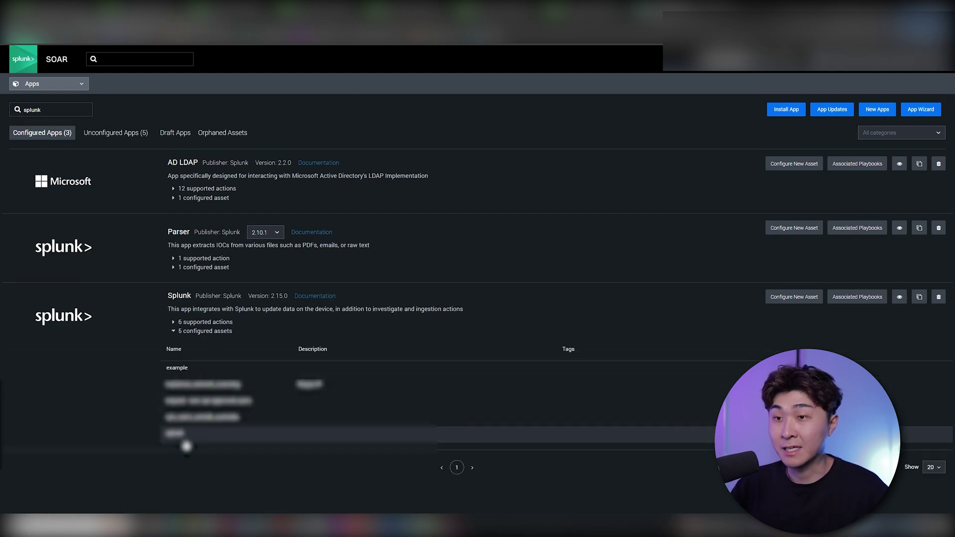
pyautogui.click(186, 369)
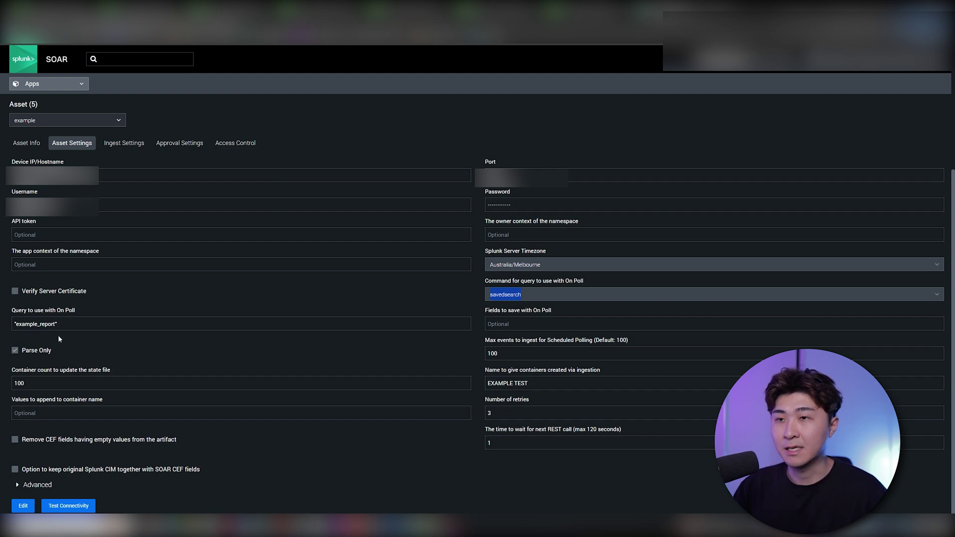
# Check the example asset's On Poll query and test the asset's connectivity
pyautogui.moveTo(66, 324); pyautogui.dragTo(10, 326)
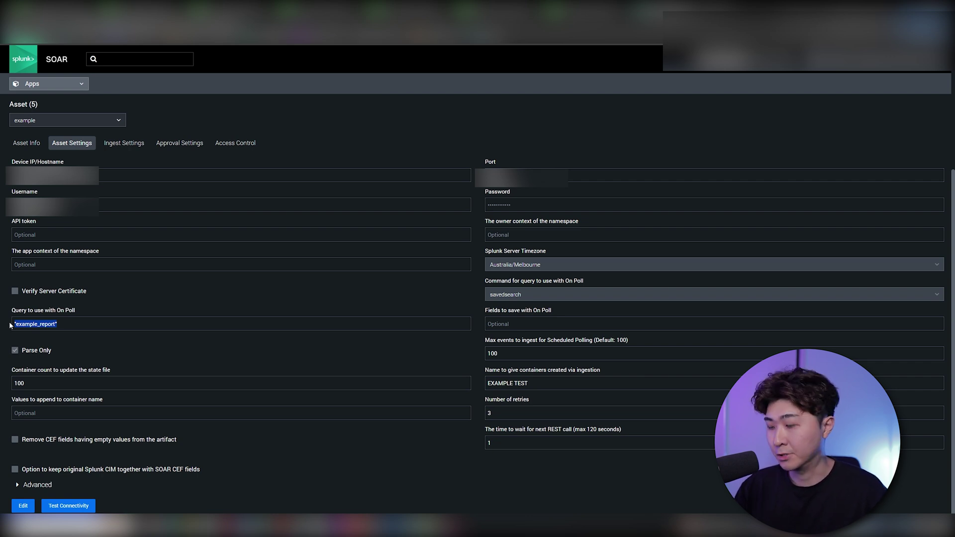
pyautogui.click(10, 325)
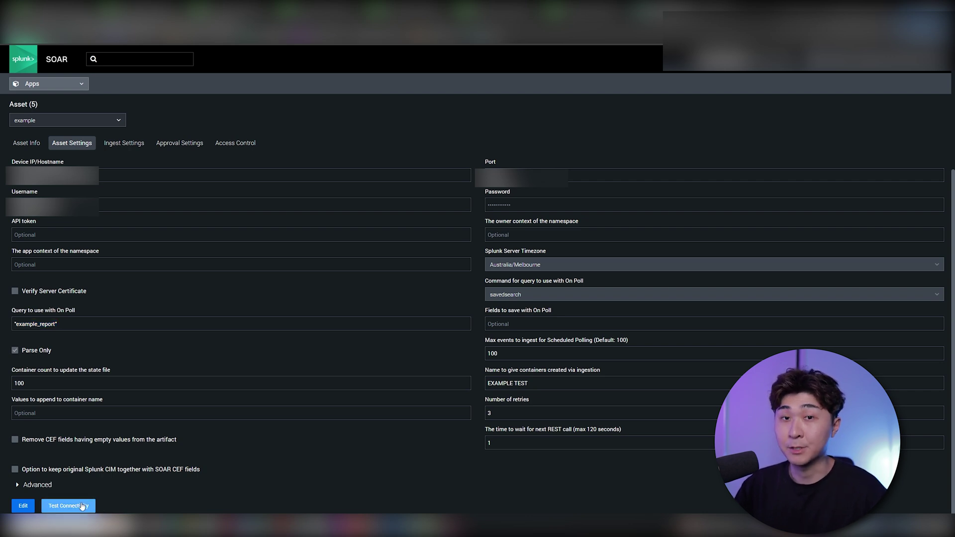
pyautogui.click(82, 506)
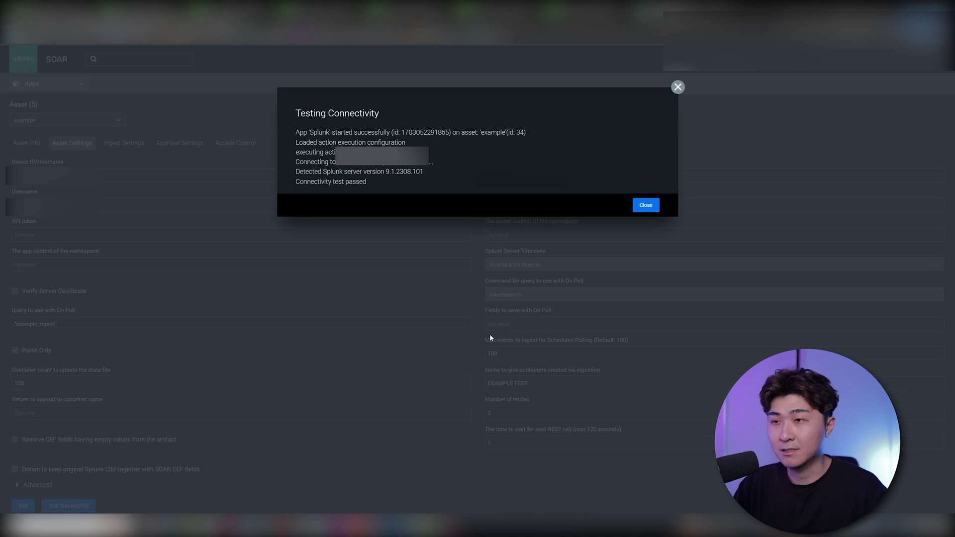
pyautogui.click(648, 207)
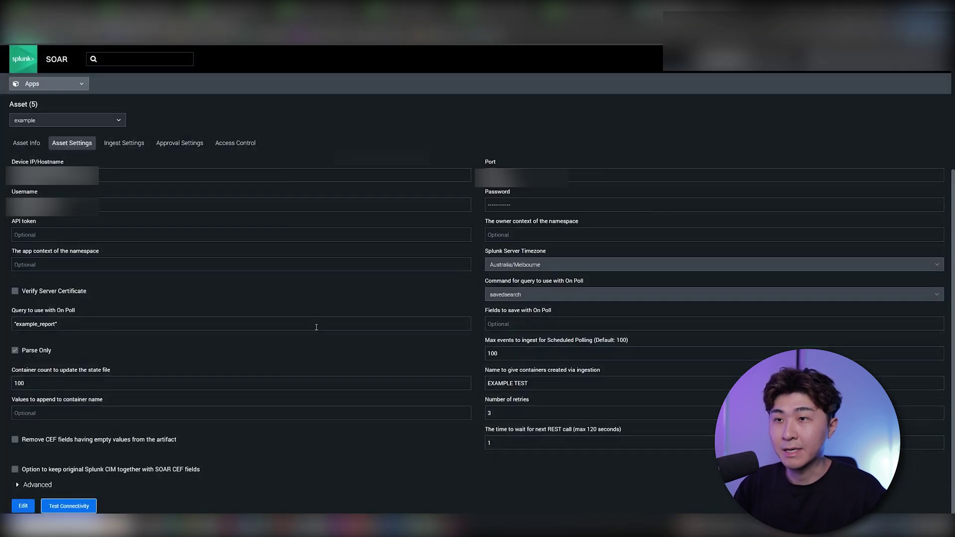
# Run an immediate poll from the example asset's ingest settings with maximum containers set to 5
pyautogui.click(123, 142)
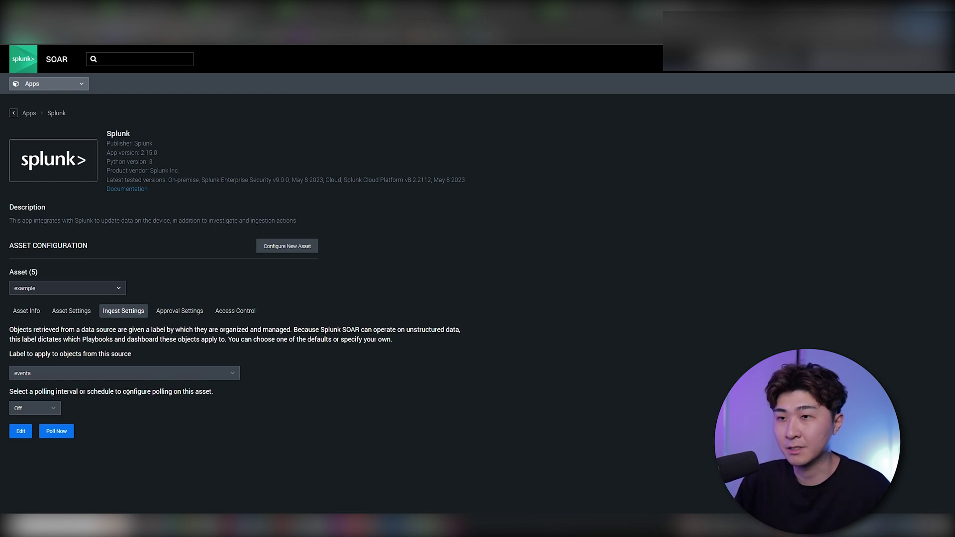
pyautogui.click(53, 432)
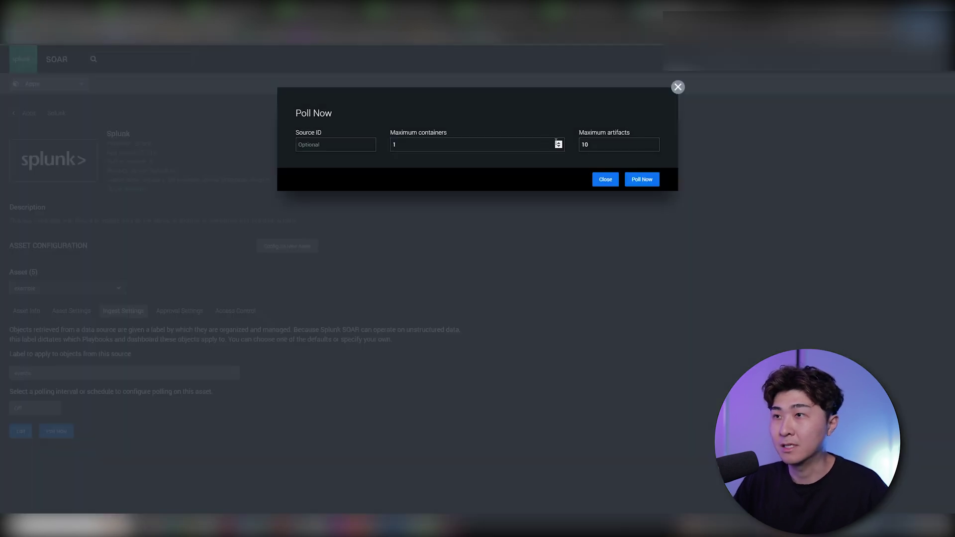
pyautogui.doubleClick(558, 142)
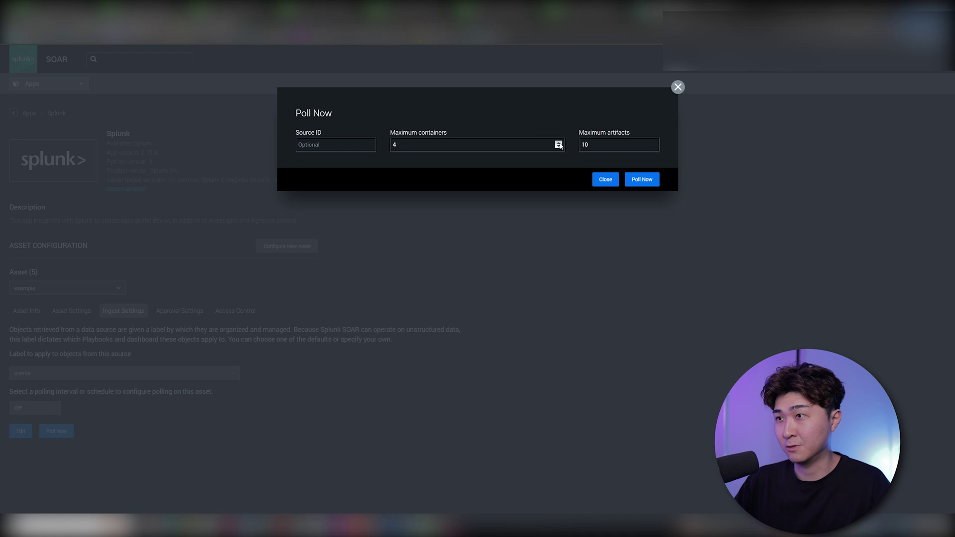
pyautogui.click(641, 179)
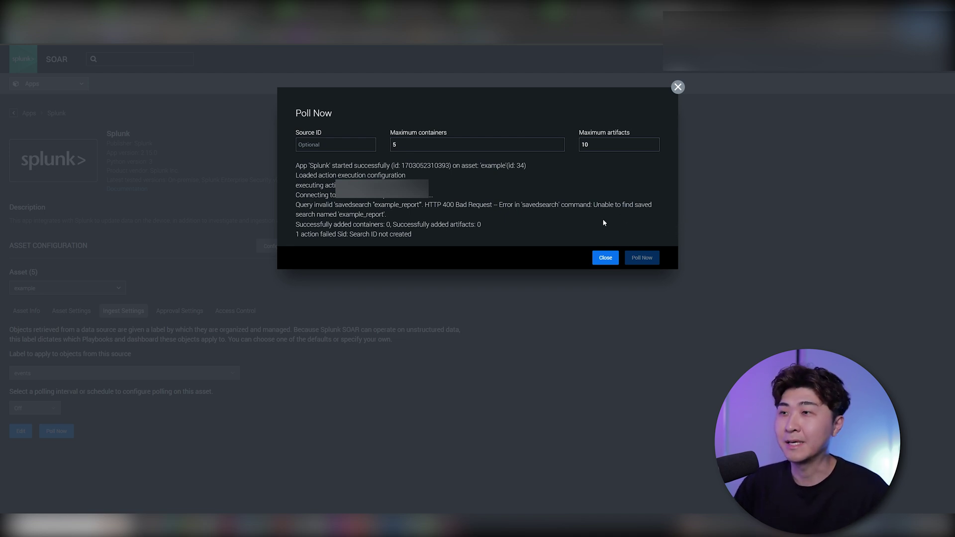
# In Splunk Cloud, set example_report's permissions to display for App, with read access for Everyone and write access for admin, and save
pyautogui.click(605, 257)
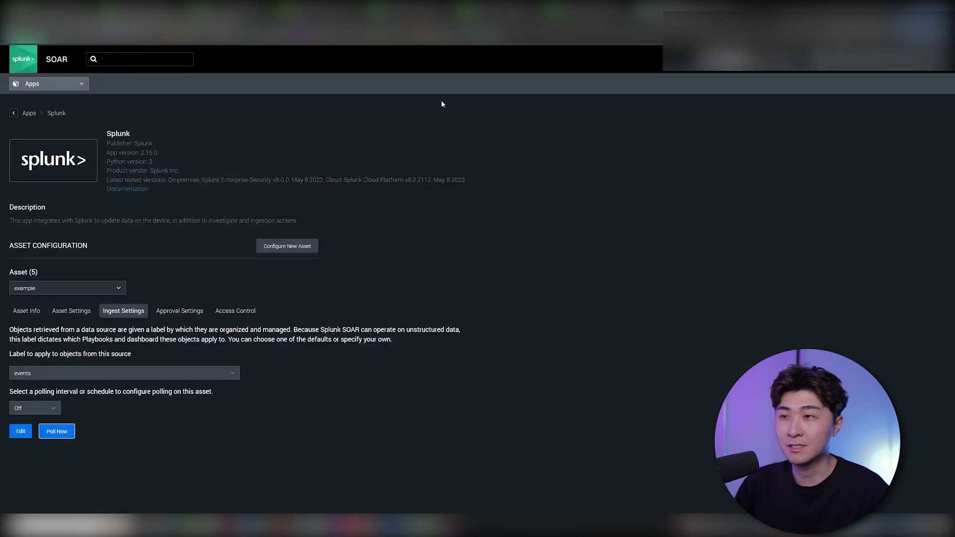
pyautogui.click(333, 11)
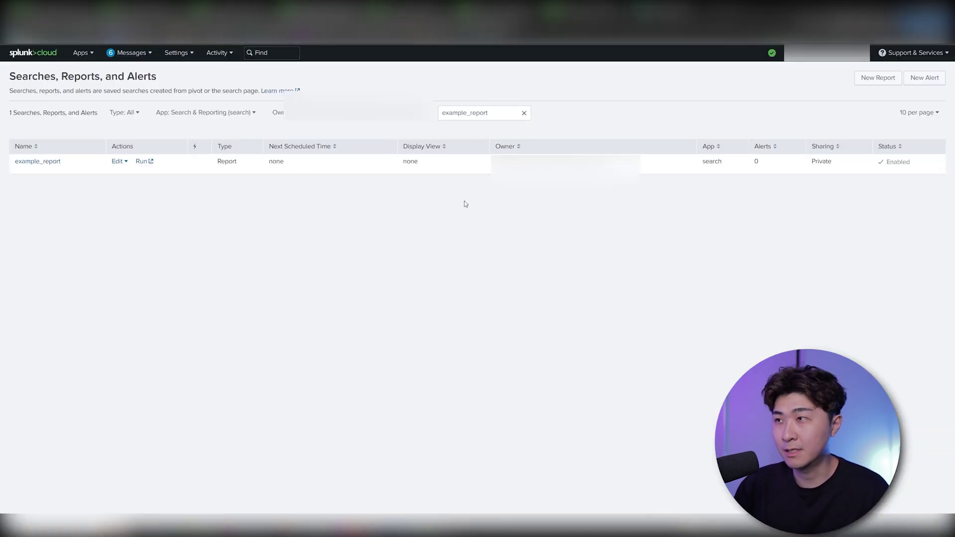
pyautogui.moveTo(838, 166); pyautogui.dragTo(810, 167)
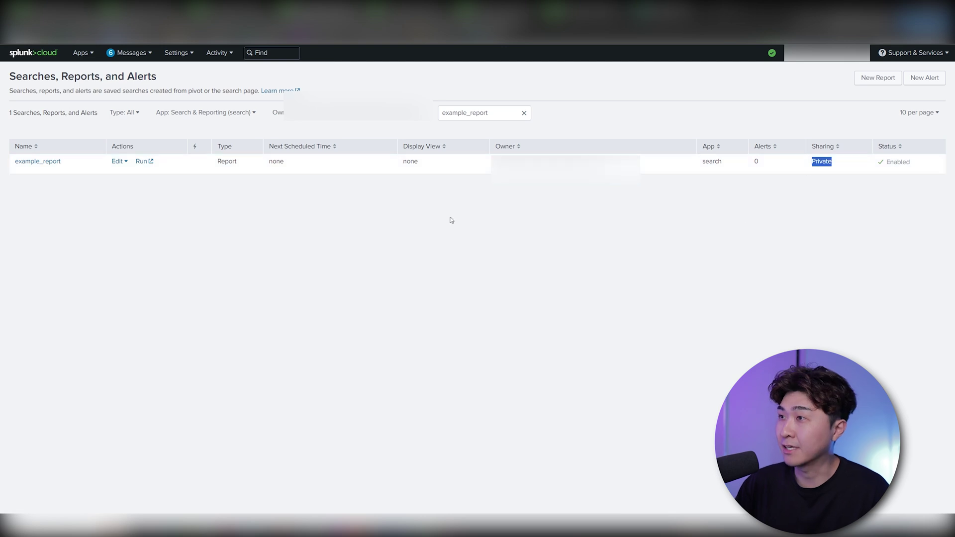
pyautogui.click(153, 194)
pyautogui.click(119, 161)
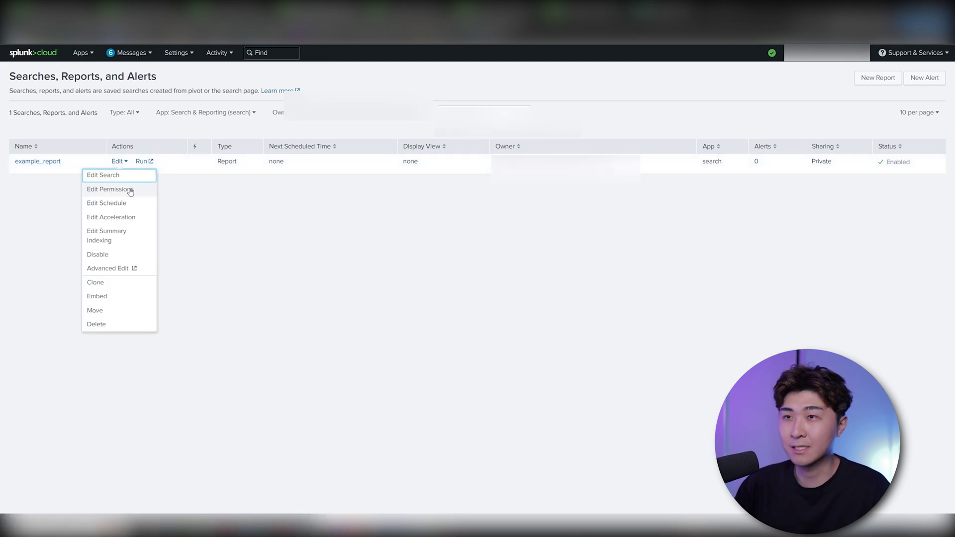
pyautogui.click(130, 190)
pyautogui.click(520, 165)
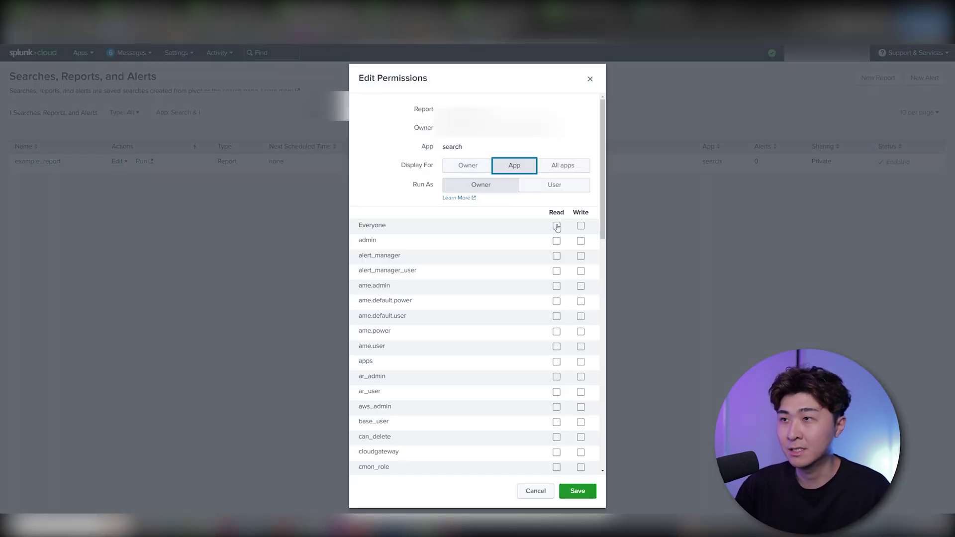
pyautogui.click(557, 226)
pyautogui.click(581, 241)
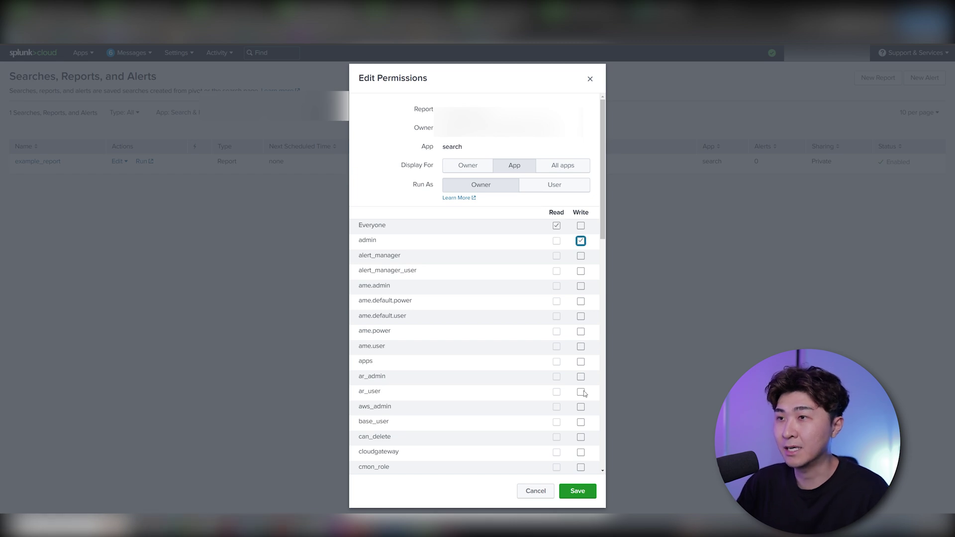
pyautogui.press('Return')
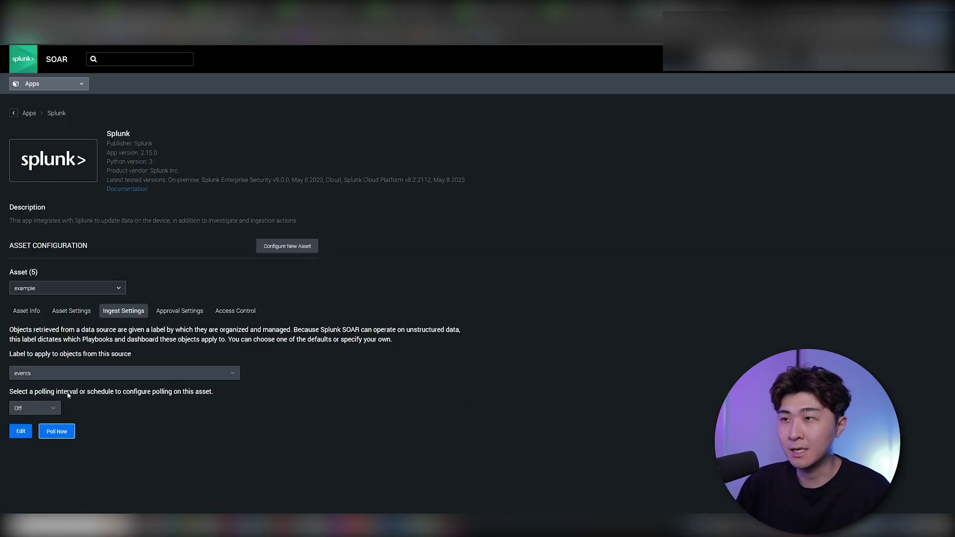
# In Splunk SOAR, poll the example asset again with maximum containers 5 and maximum artifacts 10, and check the result
pyautogui.click(57, 431)
pyautogui.click(642, 180)
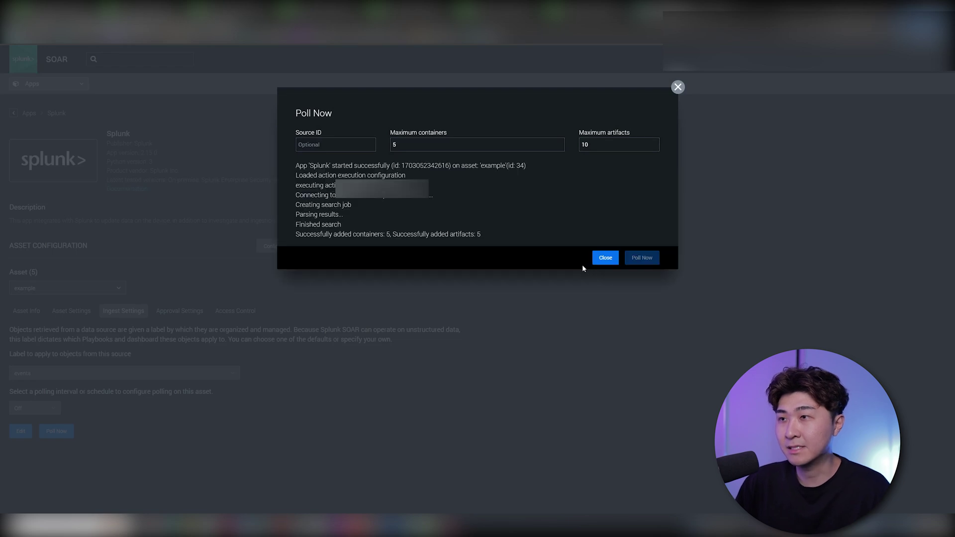
pyautogui.moveTo(488, 235); pyautogui.dragTo(292, 237)
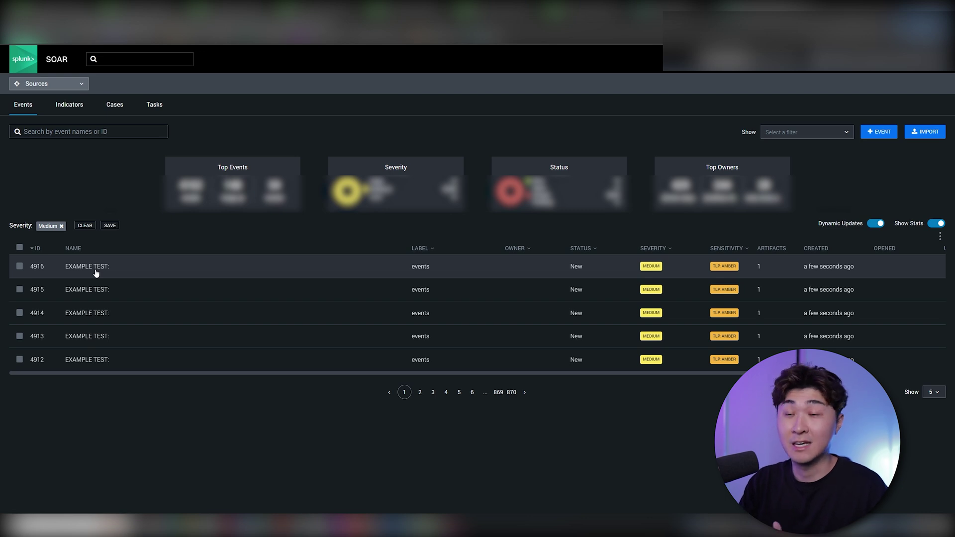
# Open the newest EXAMPLE TEST event and examine the name and URL details of its Field Values artifact
pyautogui.click(96, 273)
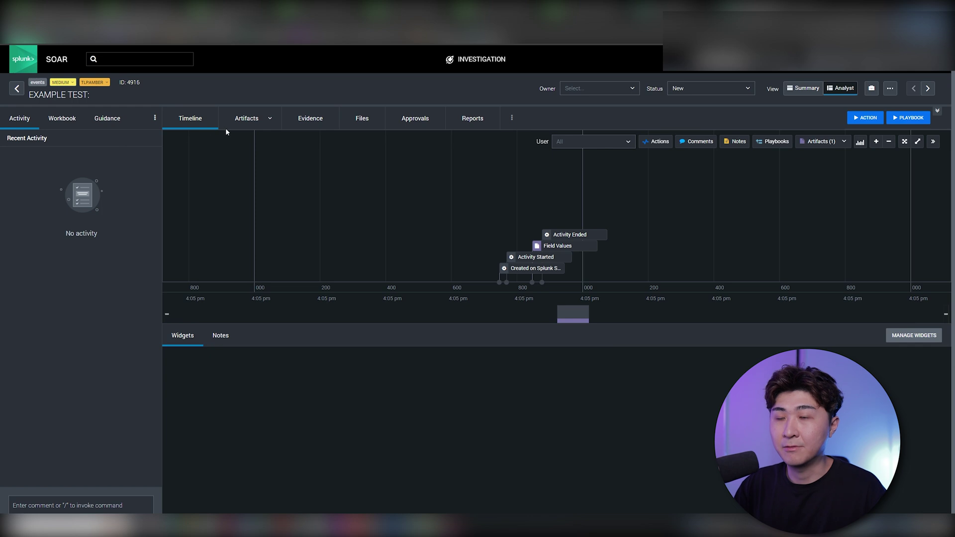
pyautogui.click(238, 124)
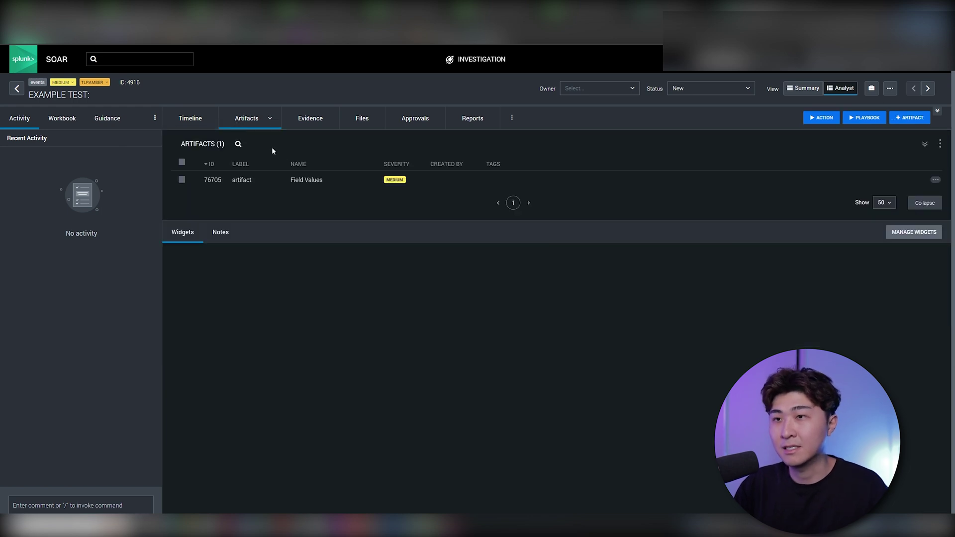
pyautogui.click(283, 180)
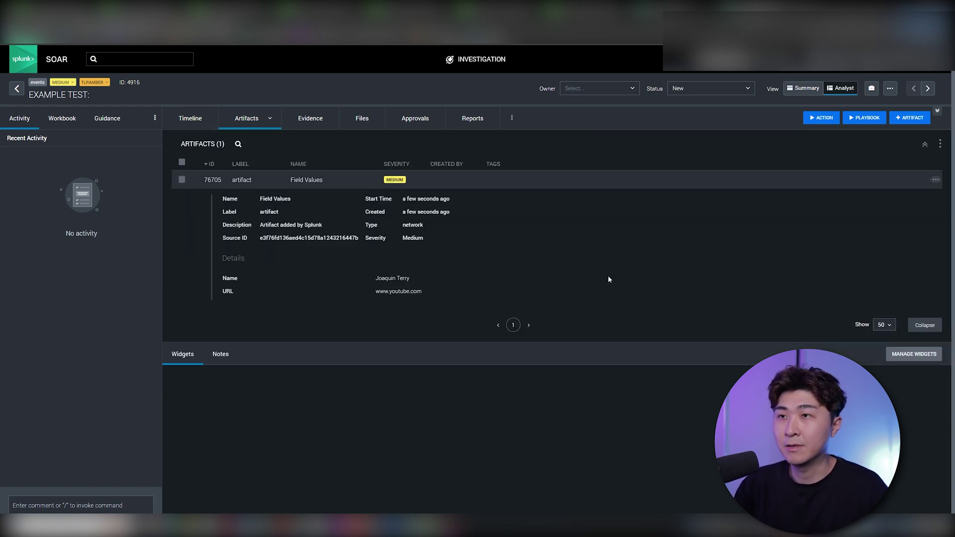
pyautogui.click(410, 277)
pyautogui.moveTo(436, 295); pyautogui.dragTo(374, 292)
# Return to the event list, open the second EXAMPLE TEST event and expand its Field Values artifact
pyautogui.hotkey('alt', 'Left')
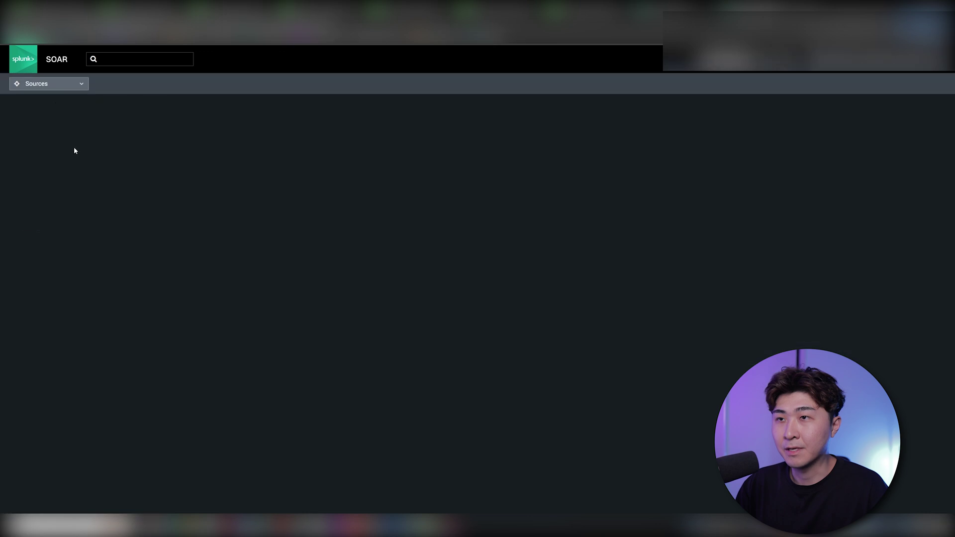
pyautogui.click(78, 292)
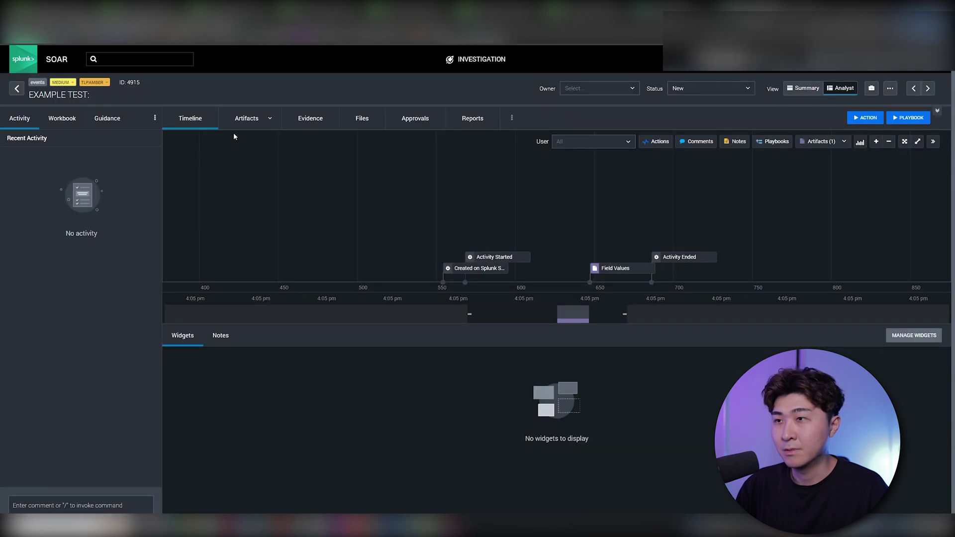
pyautogui.click(246, 119)
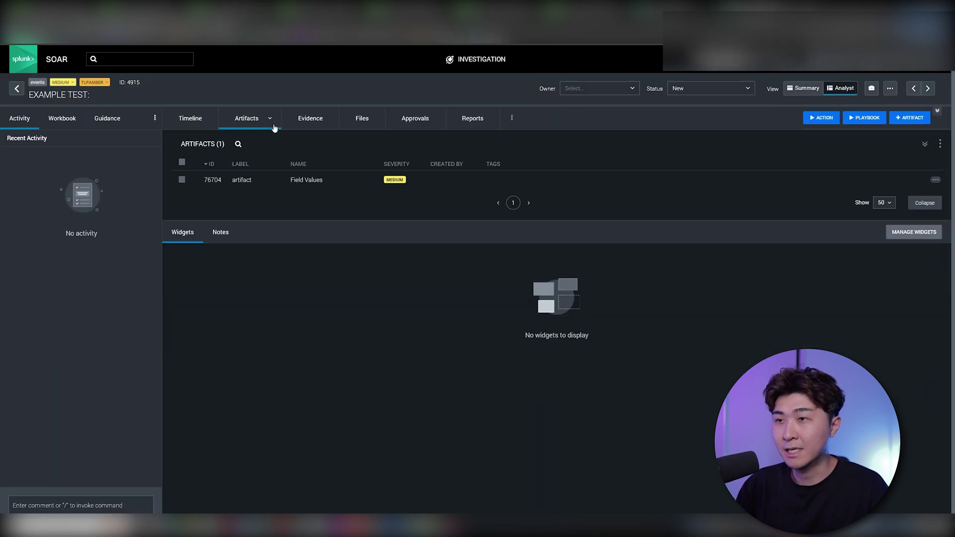
pyautogui.click(351, 182)
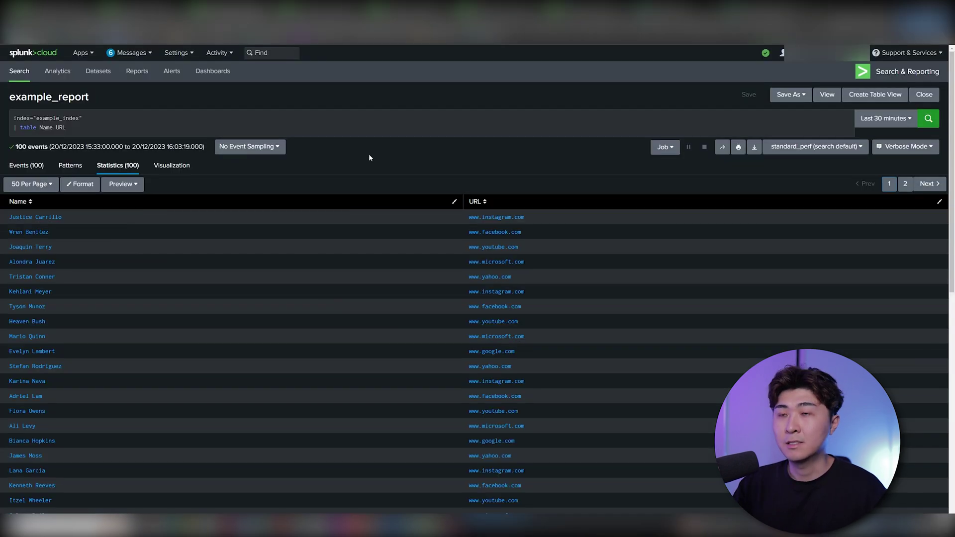
# In Splunk Cloud, add | eval json = "{Name: " + Name + ", URL: " + URL + "}" to the example_report search and run it
pyautogui.click(93, 126)
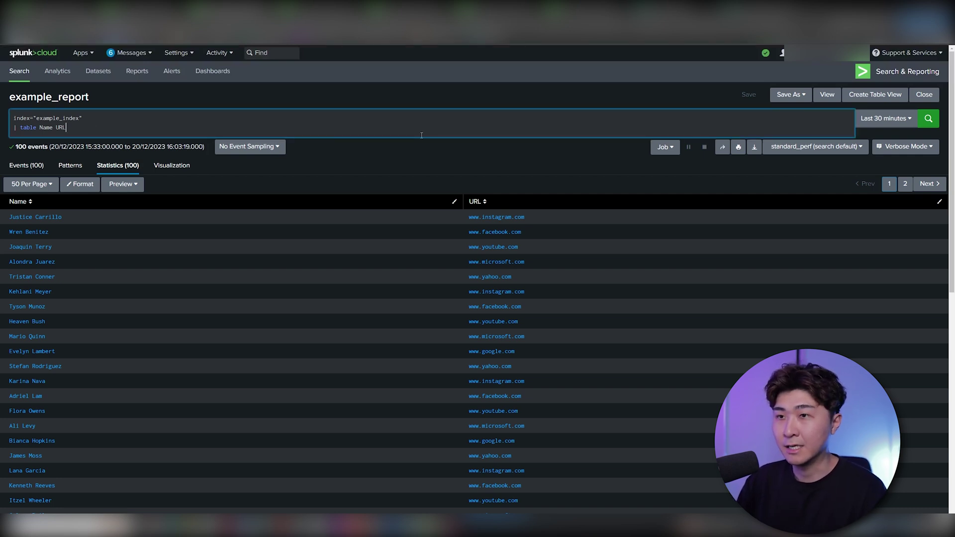
pyautogui.write('| eval json = "{Name: " + Name + ", URL: ", + URL + "}"')
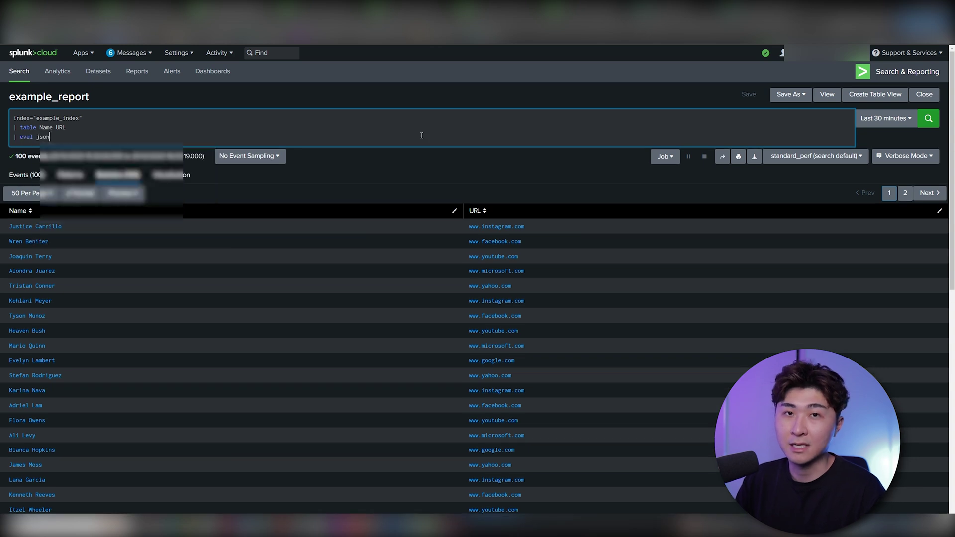
pyautogui.press('Return')
pyautogui.press('BackSpace')
pyautogui.press('BackSpace')
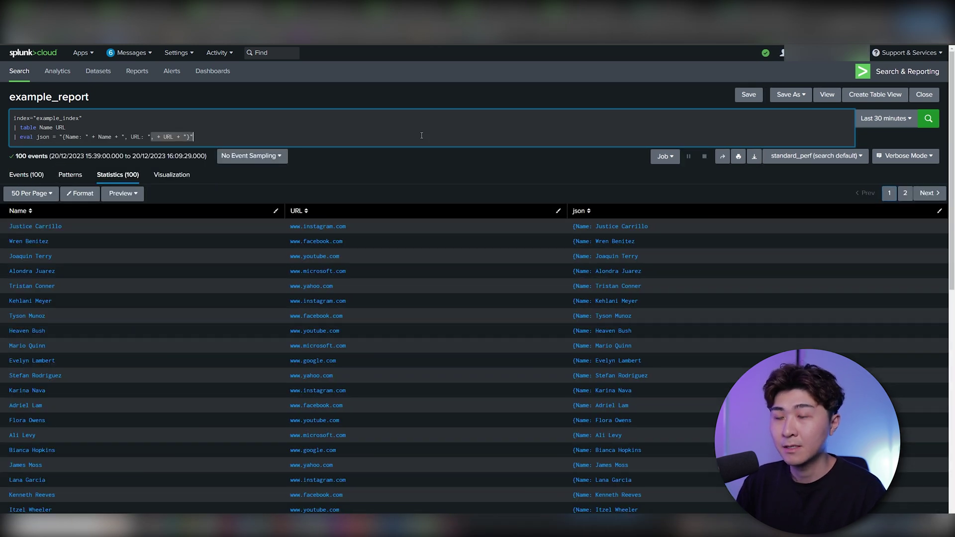
pyautogui.press('Return')
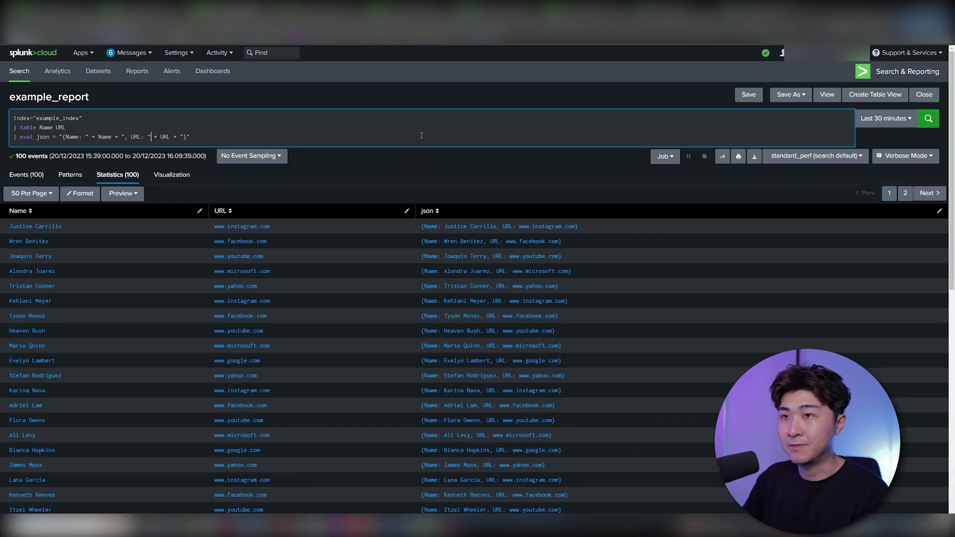
# Drop the original columns by appending | fields - Name URL to the search, and run it
pyautogui.press('End')
pyautogui.hotkey('shift', 'Return')
pyautogui.write('| fields - ')
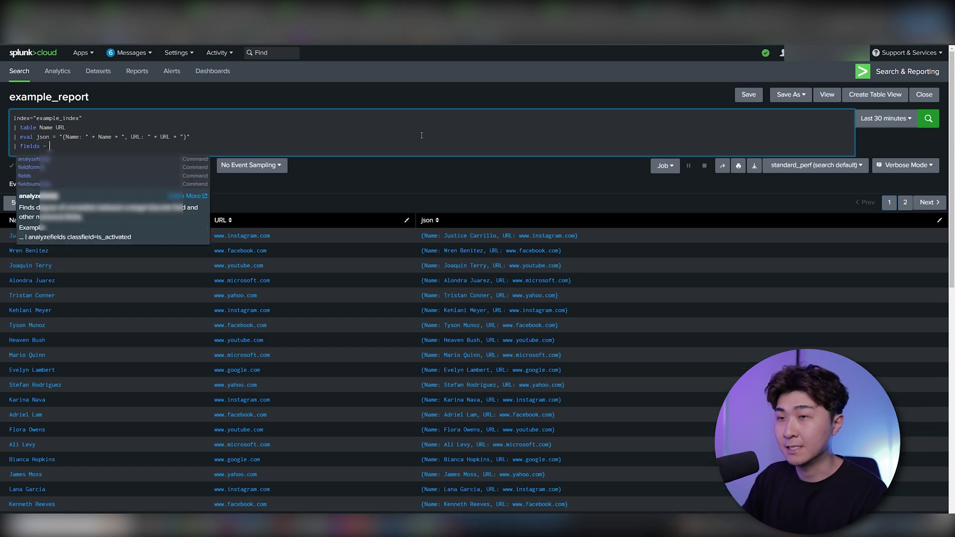
pyautogui.write('Name URL')
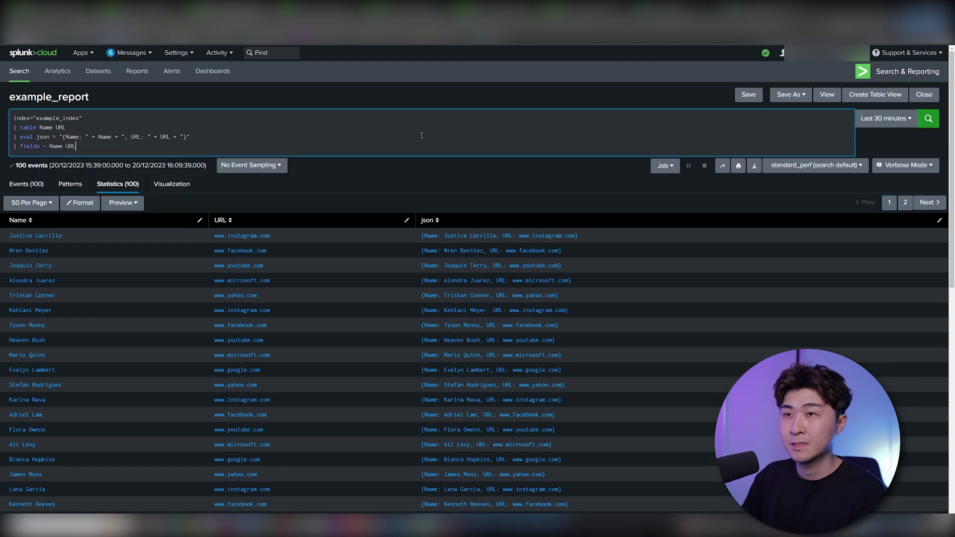
pyautogui.press('Return')
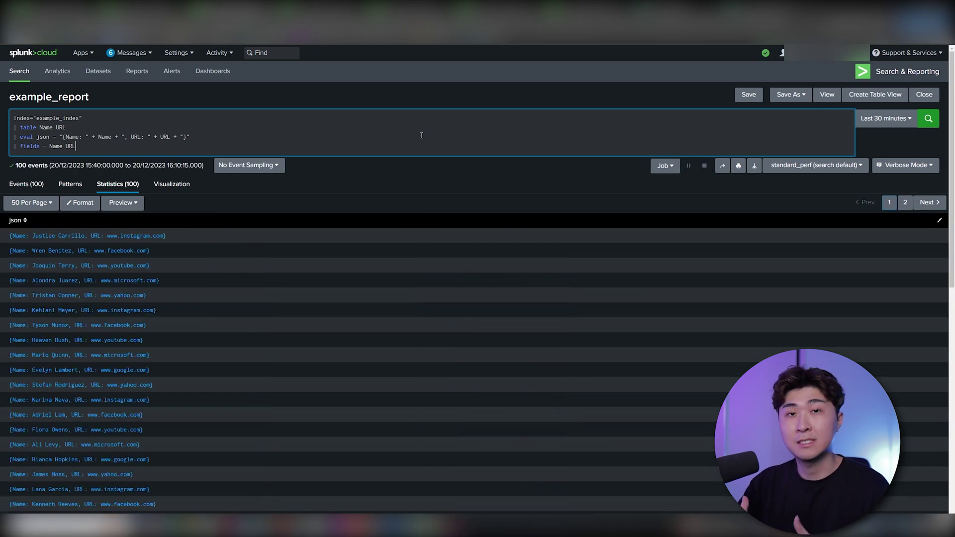
# Combine all rows into one result by appending | stats values(json) as json, run the search and review the output
pyautogui.hotkey('shift', 'Return')
pyautogui.write('| stats values')
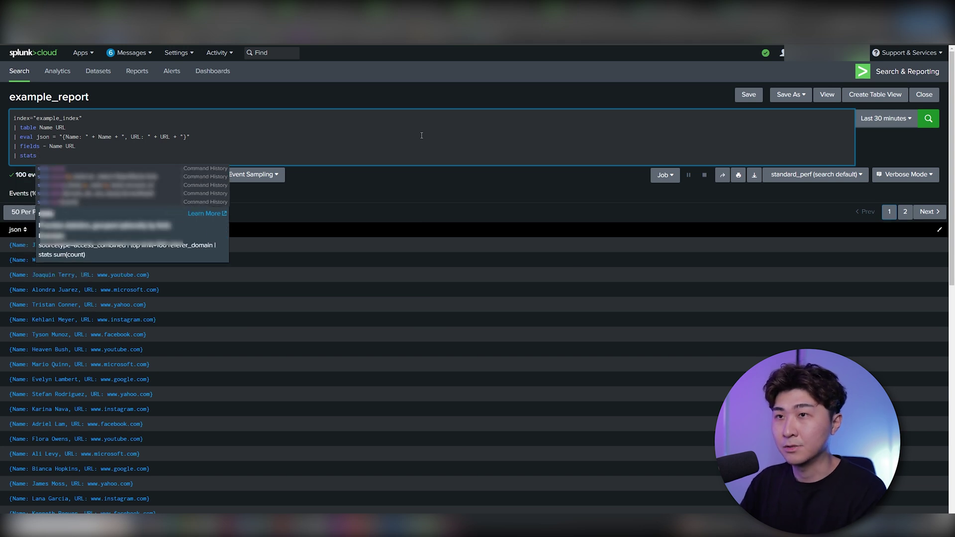
pyautogui.write('(js')
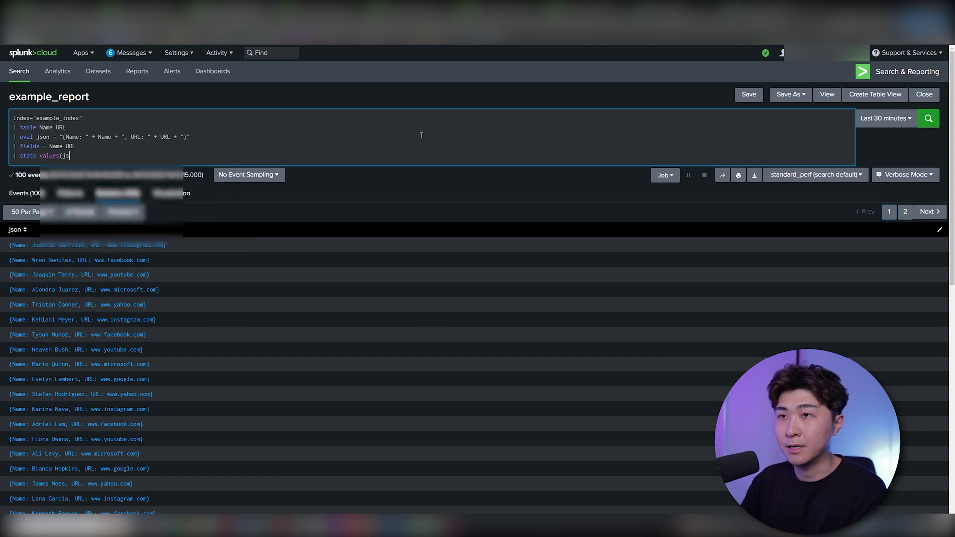
pyautogui.write('on) as json')
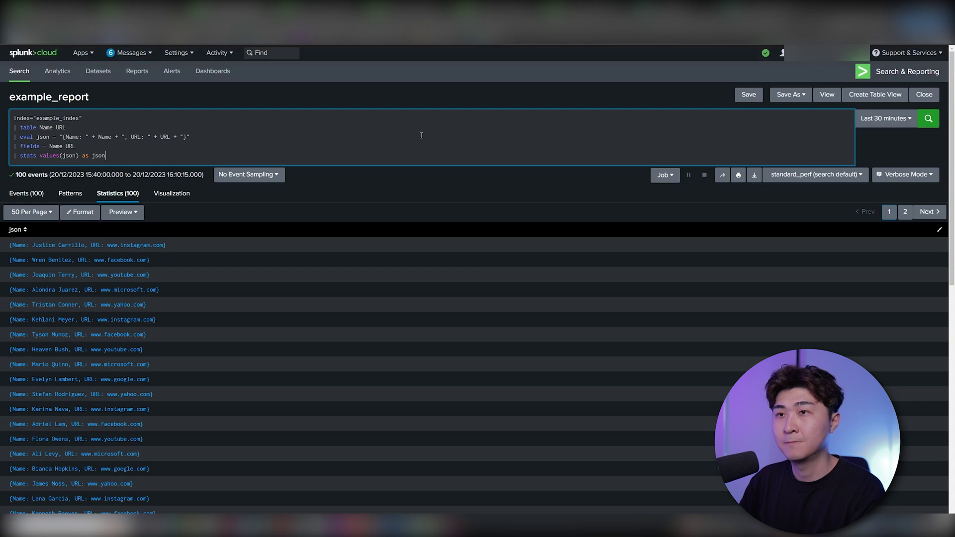
pyautogui.press('Return')
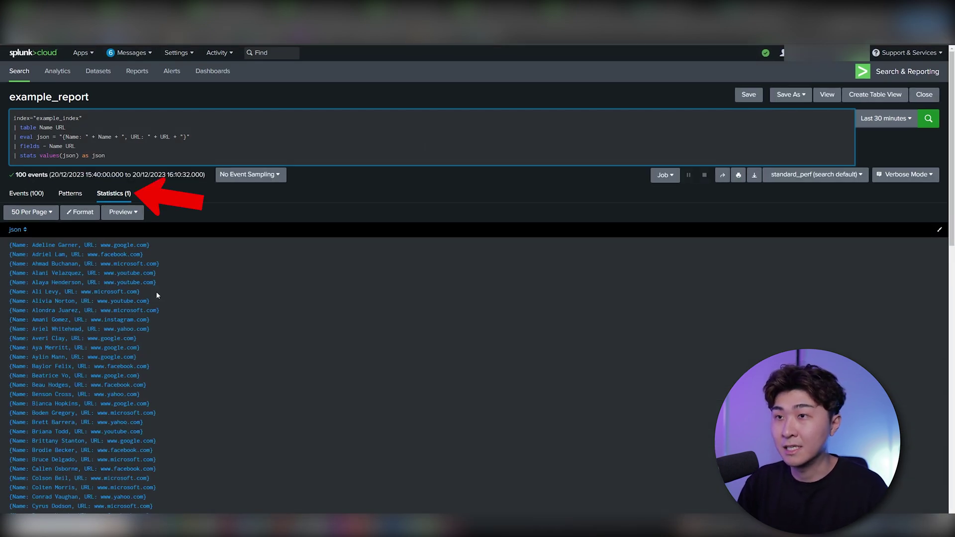
pyautogui.scroll(-2, 160, 260)
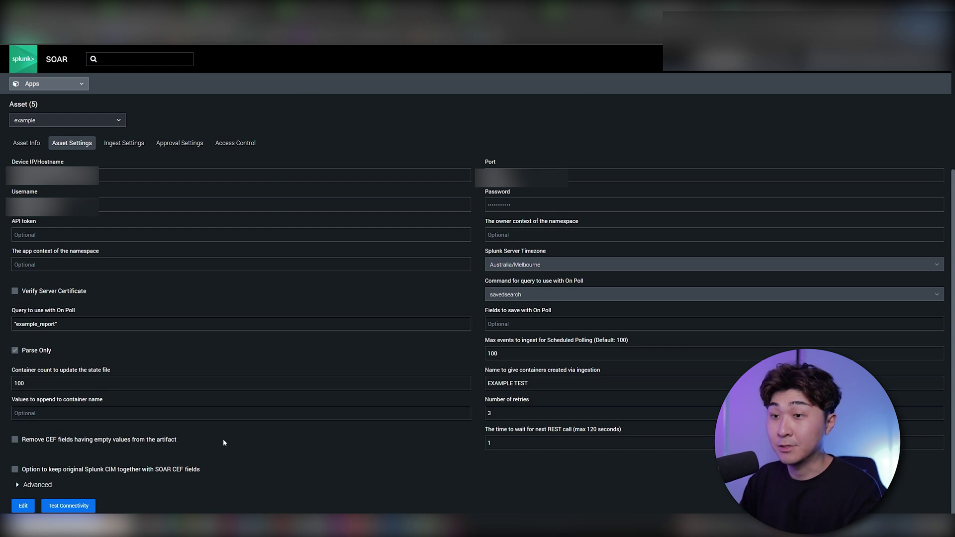
# In Splunk SOAR, set the example asset's values to append to container name to THIS IS A TEST, and save
pyautogui.click(23, 505)
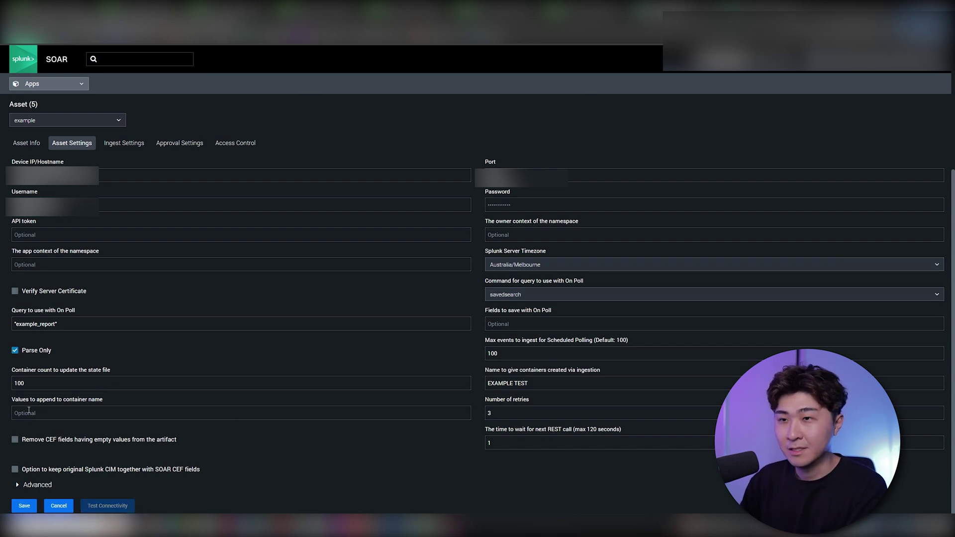
pyautogui.click(47, 410)
pyautogui.write('THIS IS')
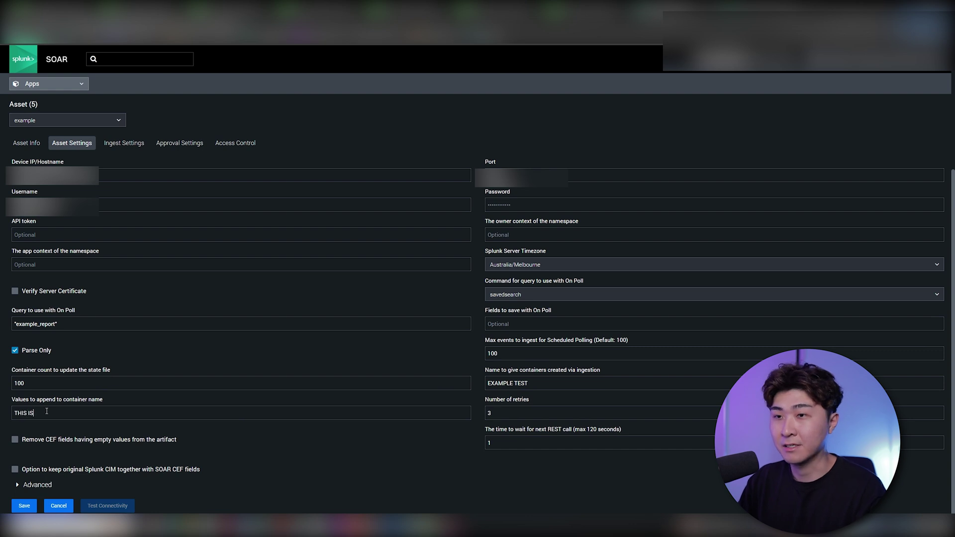
pyautogui.write(' A TEST')
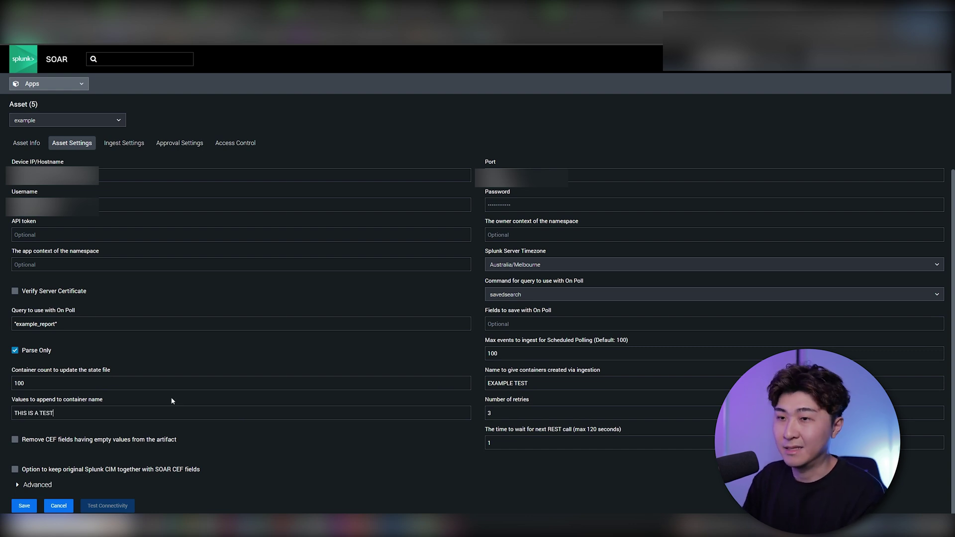
pyautogui.click(24, 505)
# Poll the example asset from its ingest settings with maximum containers set to 5 and maximum artifacts 10
pyautogui.click(124, 143)
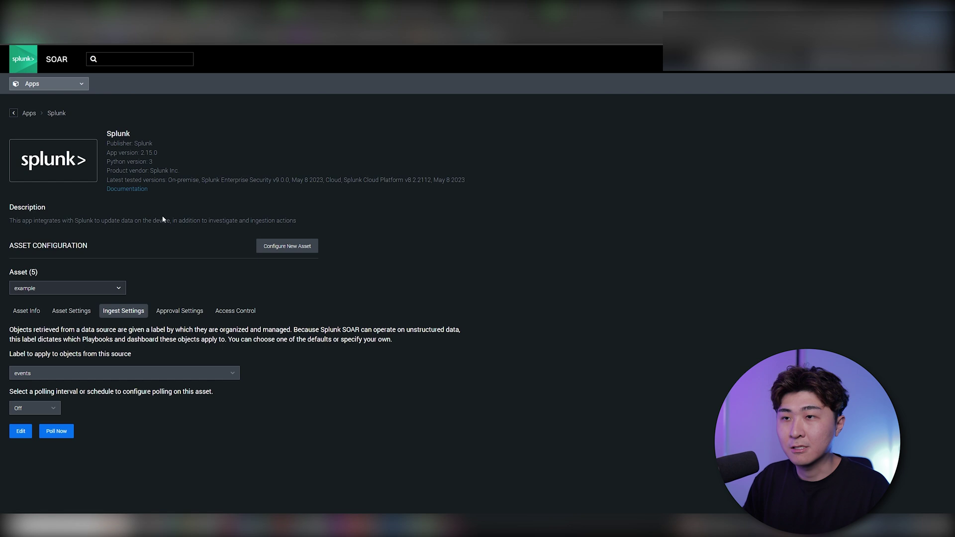
pyautogui.click(70, 428)
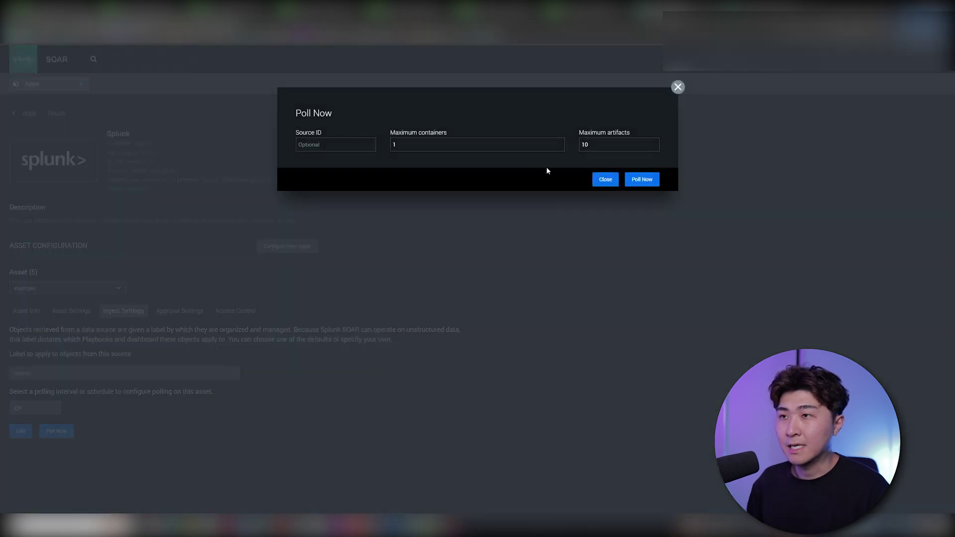
pyautogui.click(559, 143)
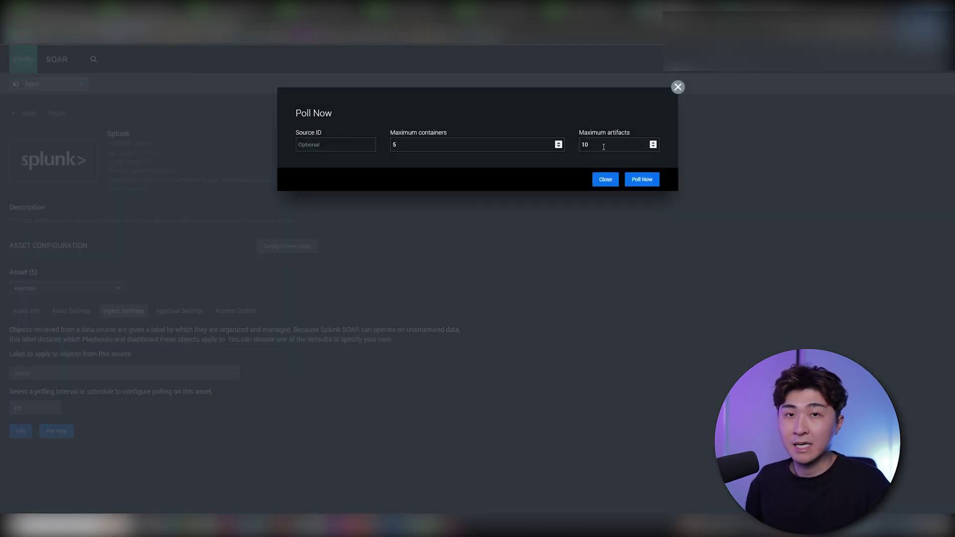
pyautogui.click(657, 184)
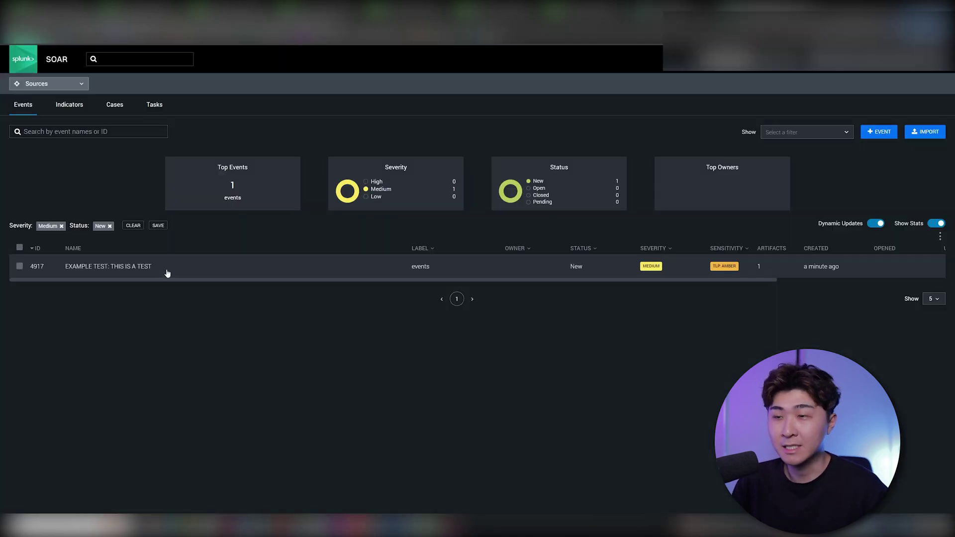
# Open the event EXAMPLE TEST: THIS IS A TEST and examine the json field in its artifact details
pyautogui.click(118, 272)
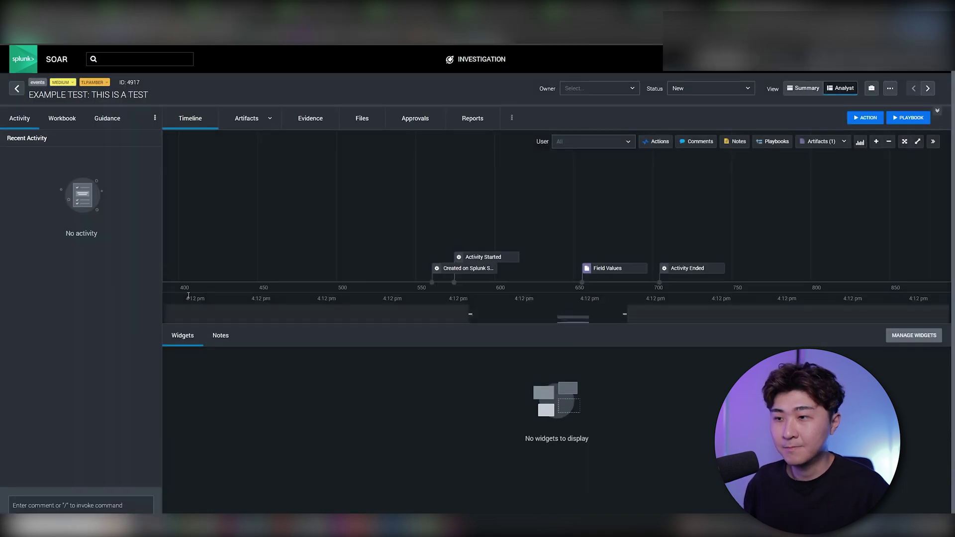
pyautogui.click(246, 118)
pyautogui.scroll(-3, 323, 282)
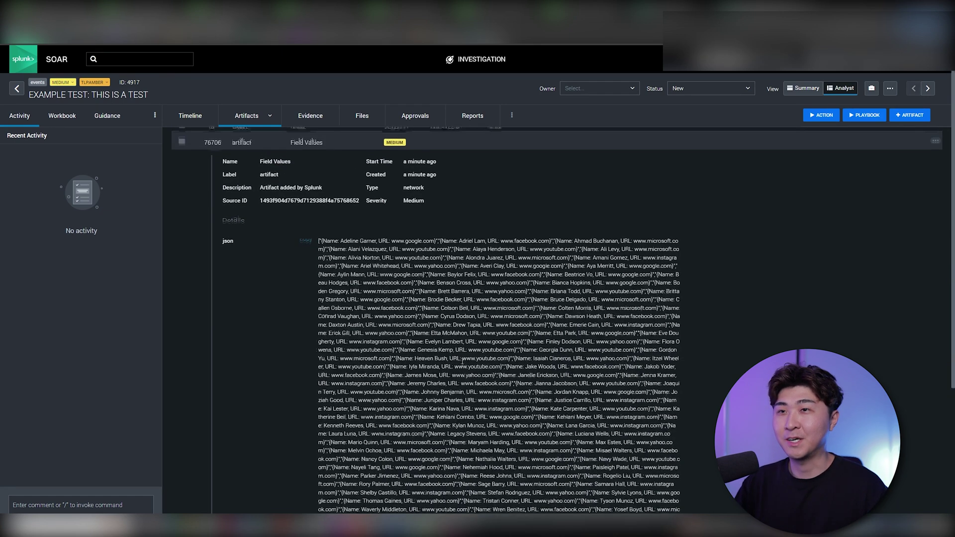
pyautogui.scroll(3, 219, 263)
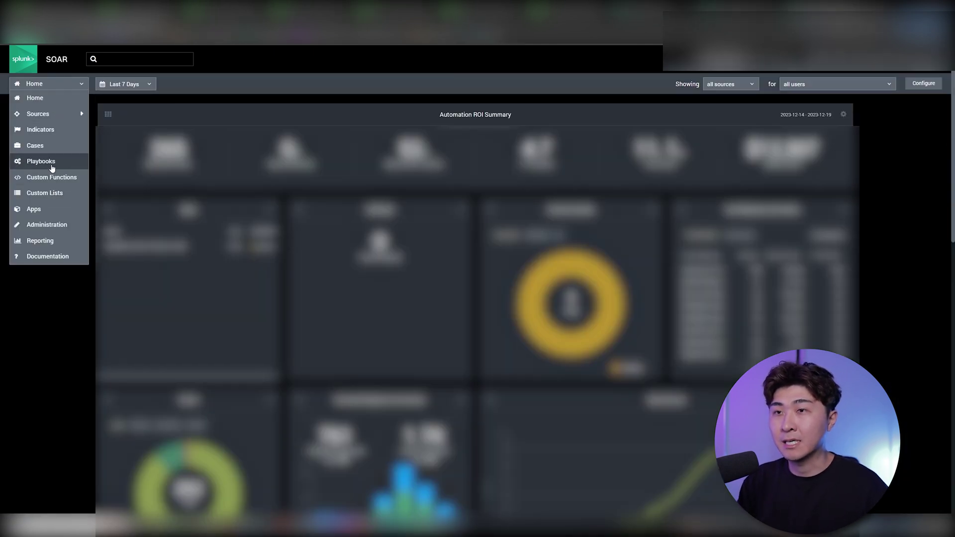
# Create a new Automation playbook and name it example_test
pyautogui.click(52, 163)
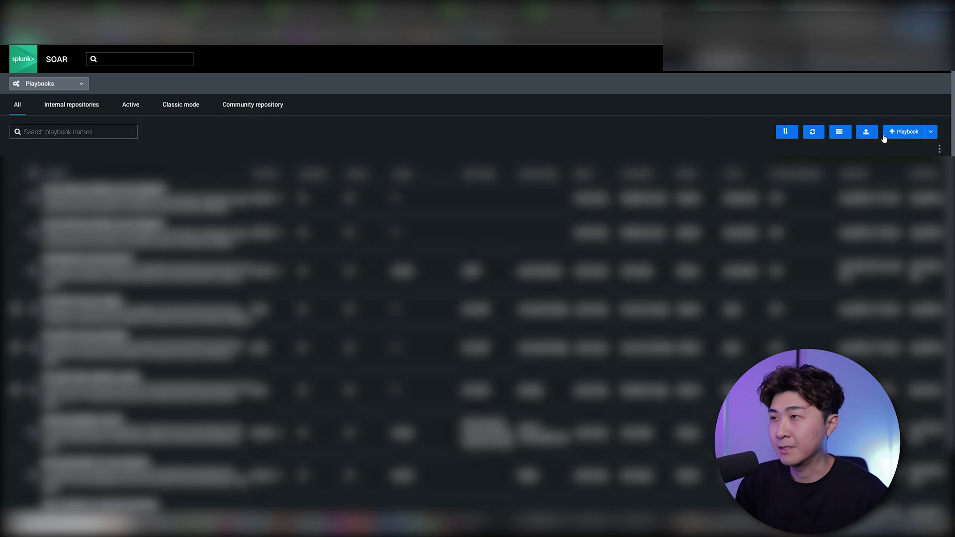
pyautogui.click(906, 134)
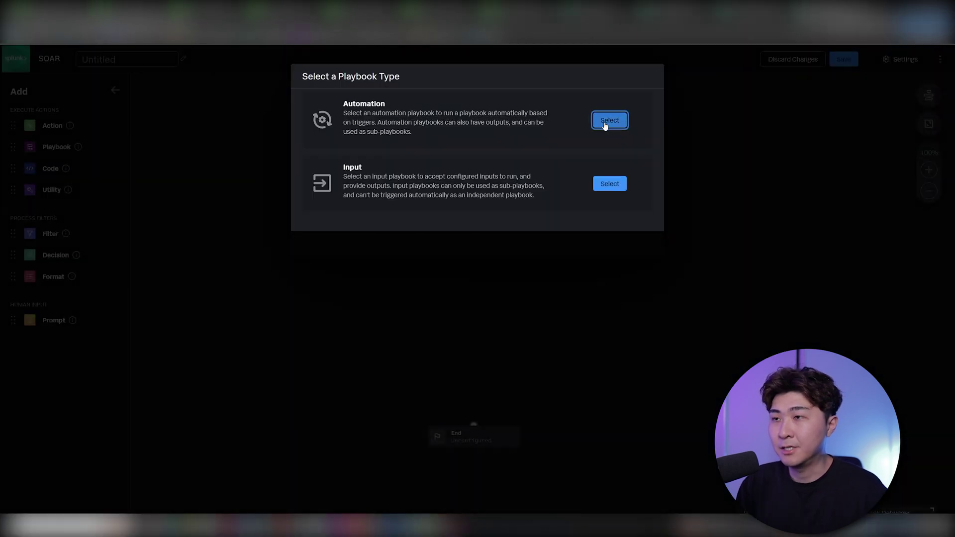
pyautogui.click(605, 124)
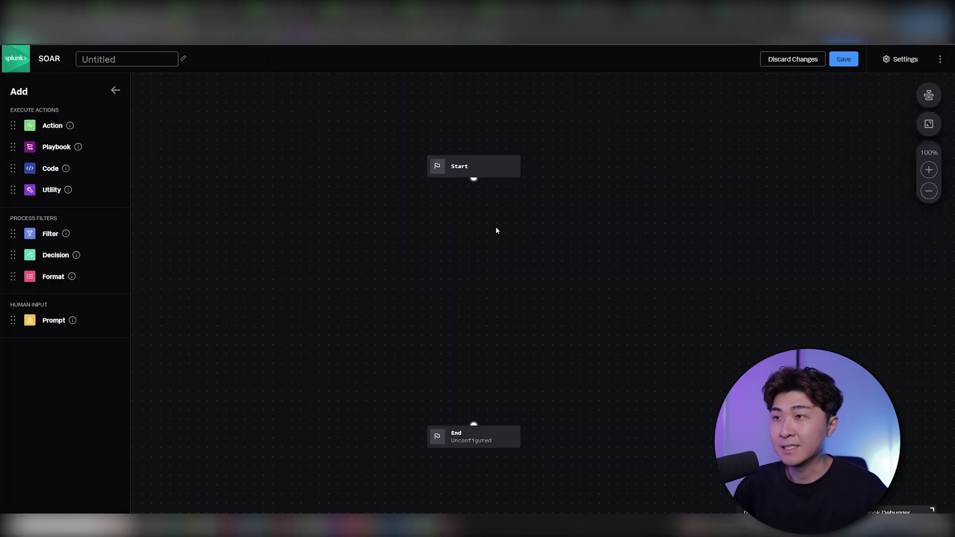
pyautogui.write('example')
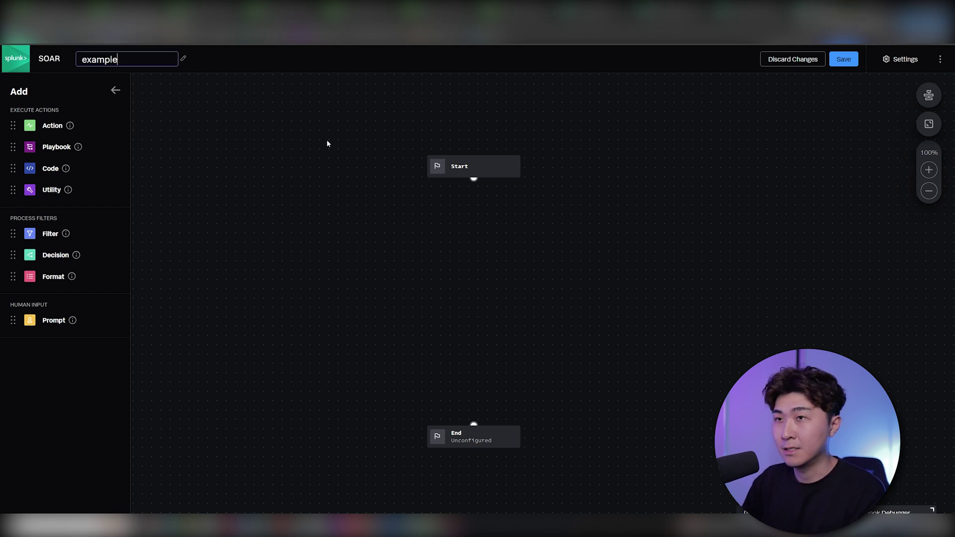
pyautogui.write('_test')
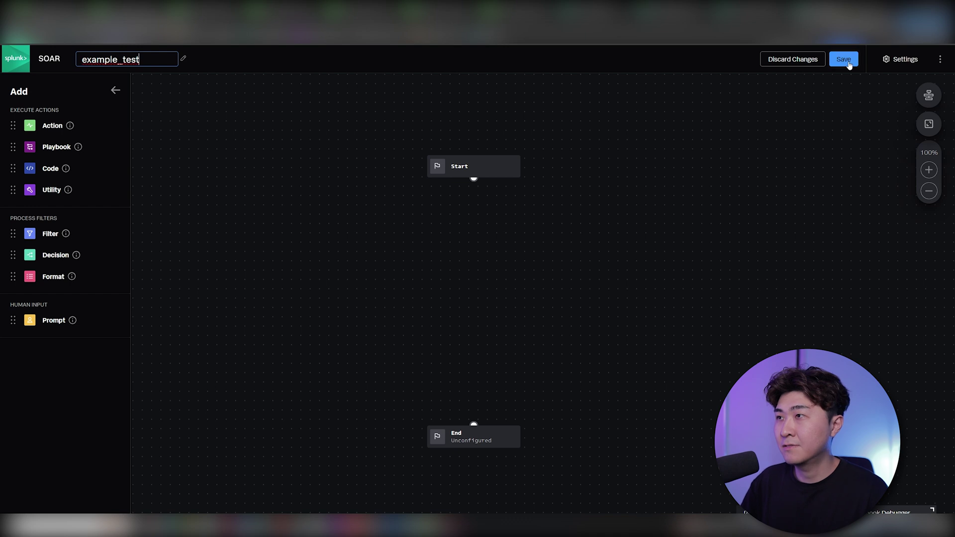
# Make the playbook operate on events and save it to local with the reusable comment update
pyautogui.click(849, 65)
pyautogui.click(835, 161)
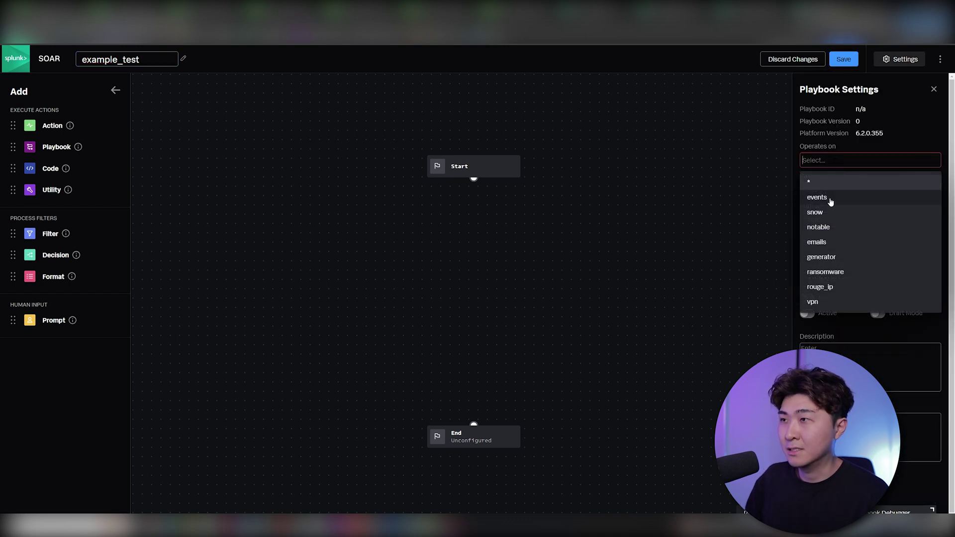
pyautogui.click(816, 197)
pyautogui.click(837, 65)
pyautogui.click(837, 66)
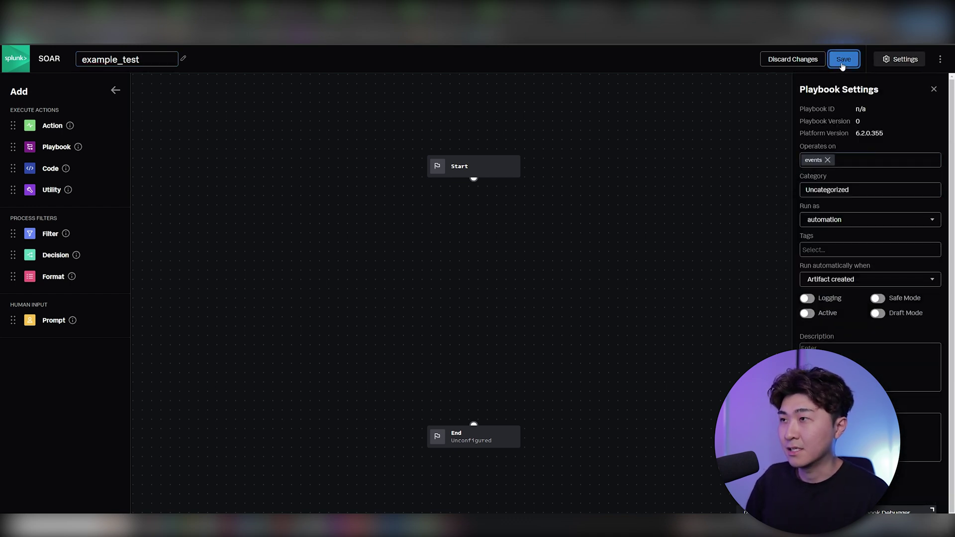
pyautogui.write('update')
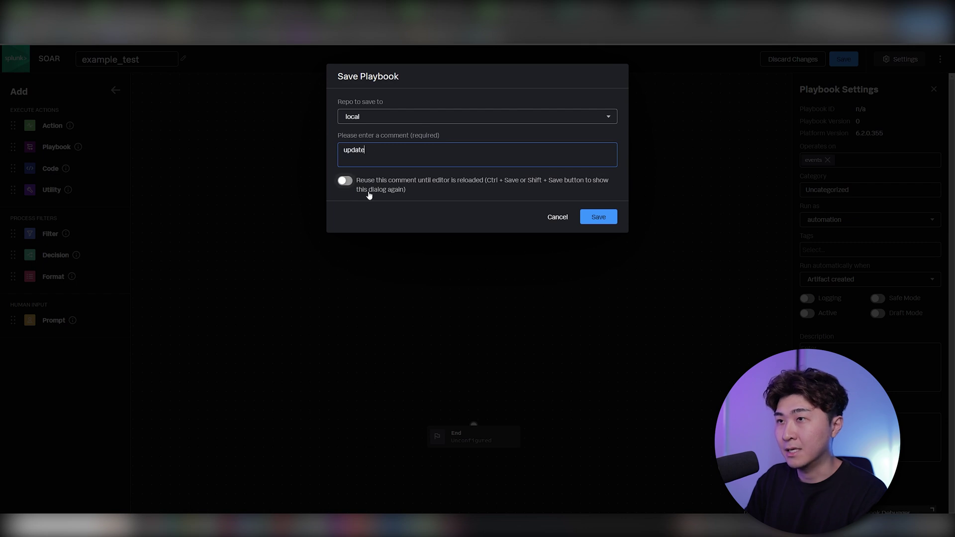
pyautogui.click(344, 181)
pyautogui.click(599, 217)
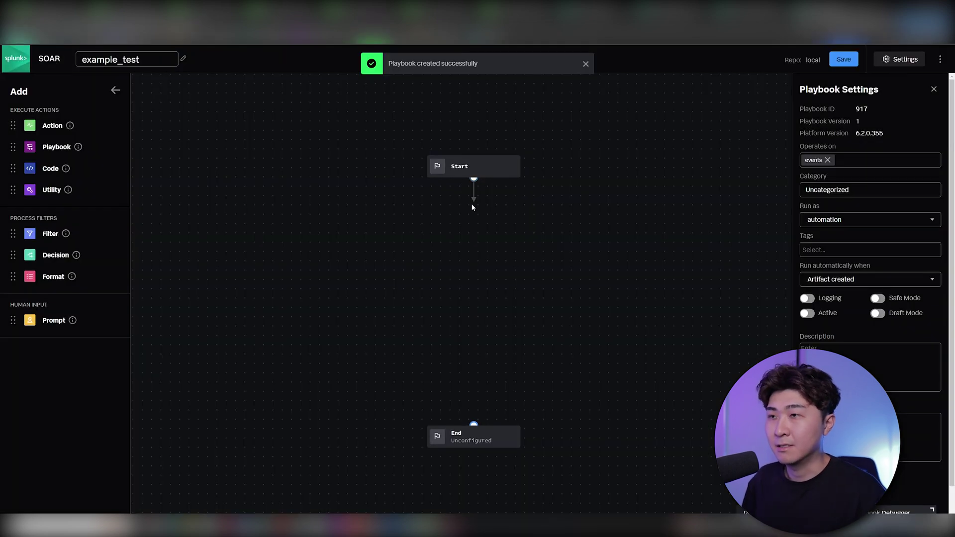
# Add a Format block after Start and put CHECK IF THIS WORKS: and a blank line above {0} in its template
pyautogui.click(473, 207)
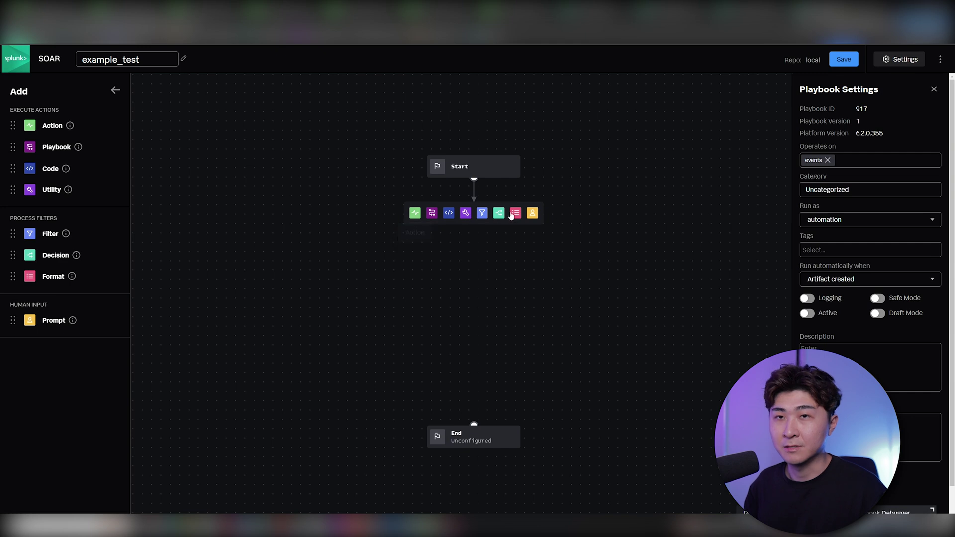
pyautogui.click(515, 214)
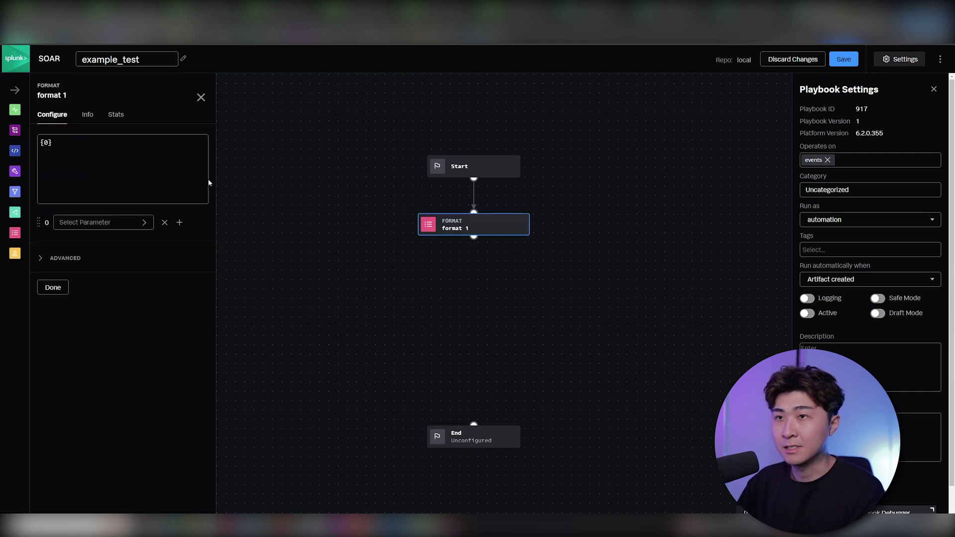
pyautogui.press('Return')
pyautogui.write('CHECK IF THIS WORKS:')
pyautogui.press('Return')
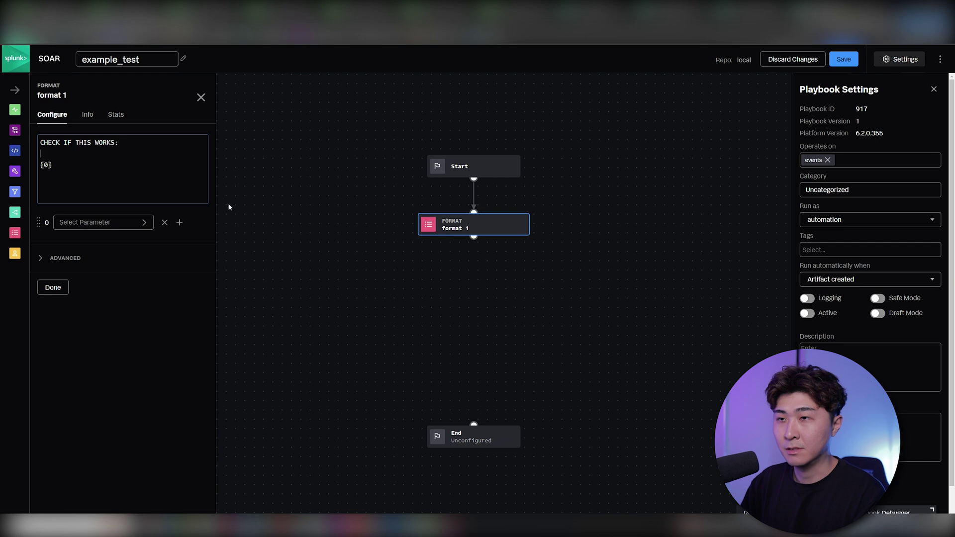
# Search the artifact fields offered for the format block's parameter 0 for json, and clear the search
pyautogui.click(120, 222)
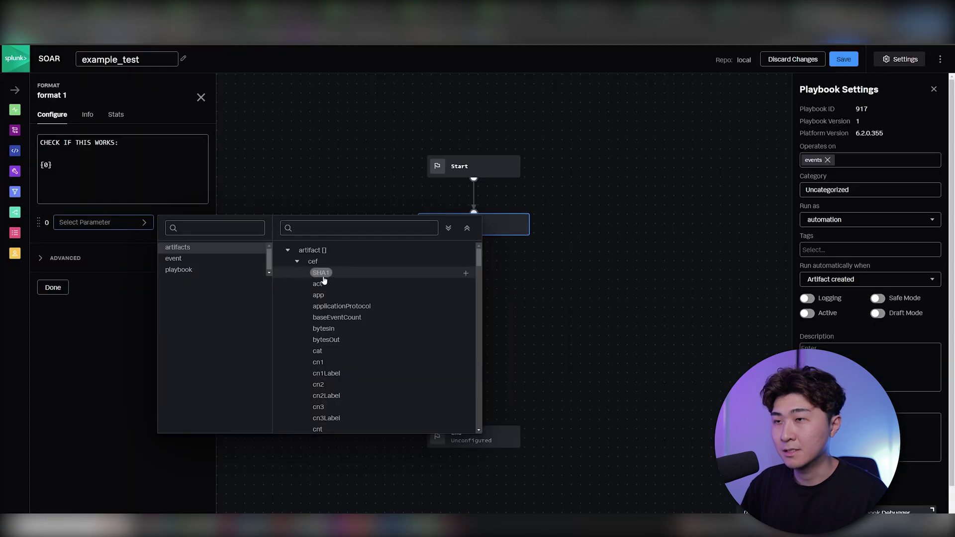
pyautogui.scroll(-5, 370, 309)
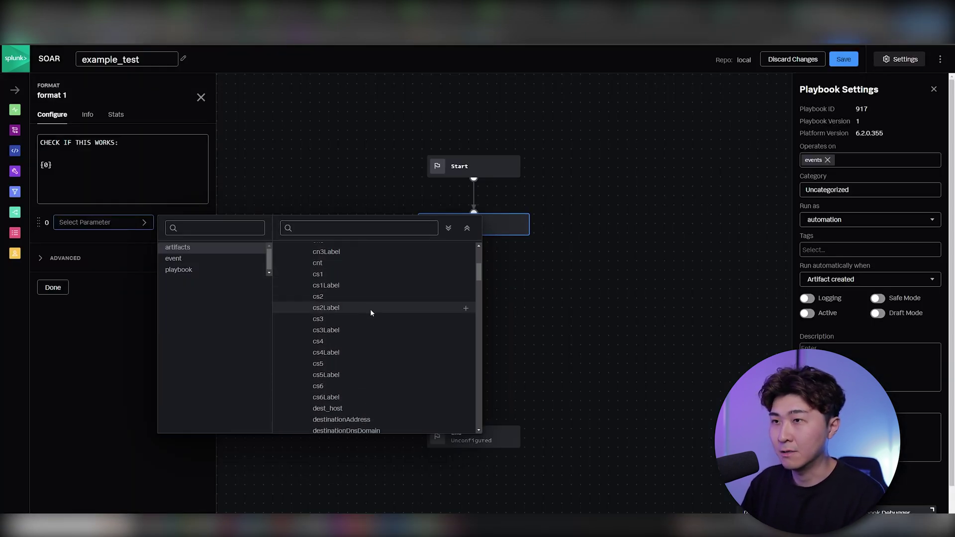
pyautogui.click(350, 229)
pyautogui.write('json')
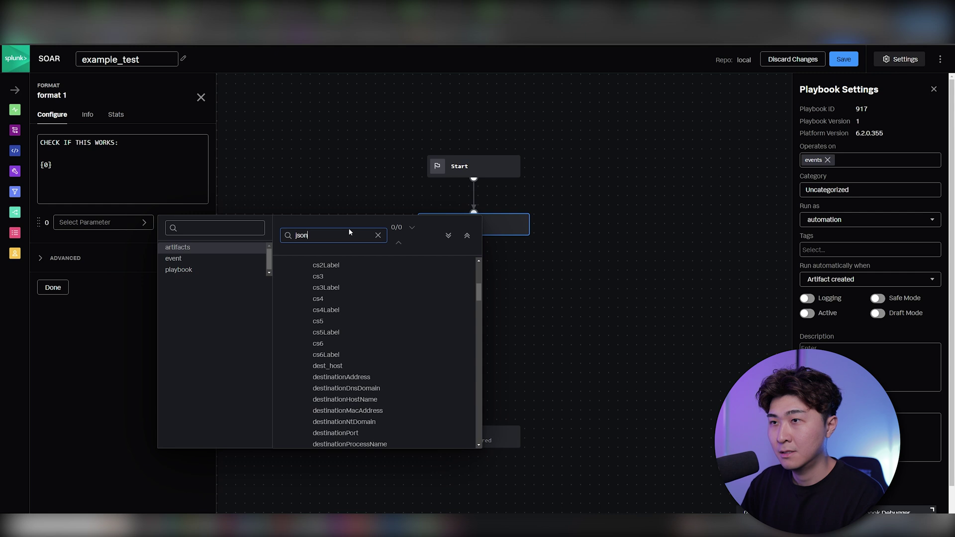
pyautogui.click(378, 234)
# Set the format block's parameter 0 to artifact:*.cef.json by adapting an existing artifact field path, and finish the block
pyautogui.scroll(5, 383, 292)
pyautogui.scroll(-1, 376, 290)
pyautogui.scroll(1, 371, 289)
pyautogui.scroll(-3, 360, 308)
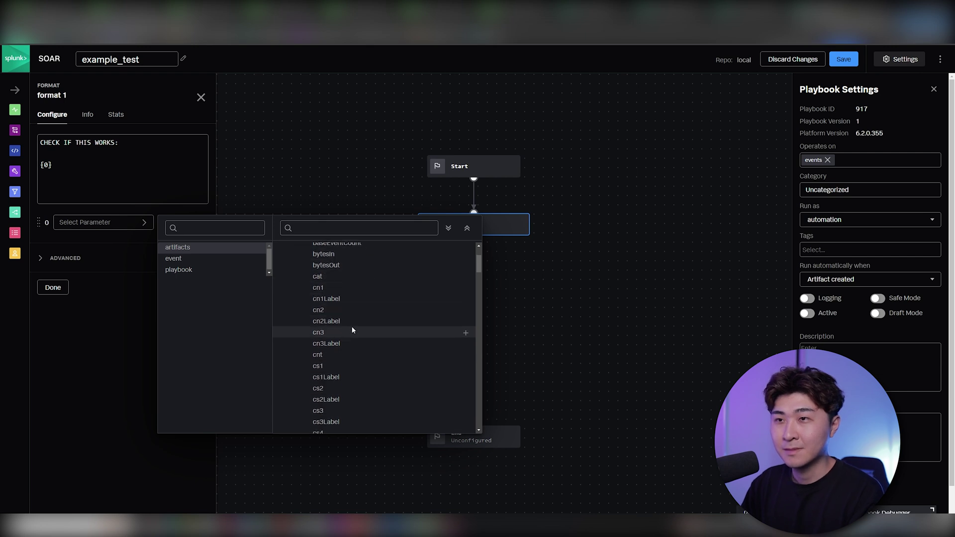
pyautogui.scroll(-9, 354, 338)
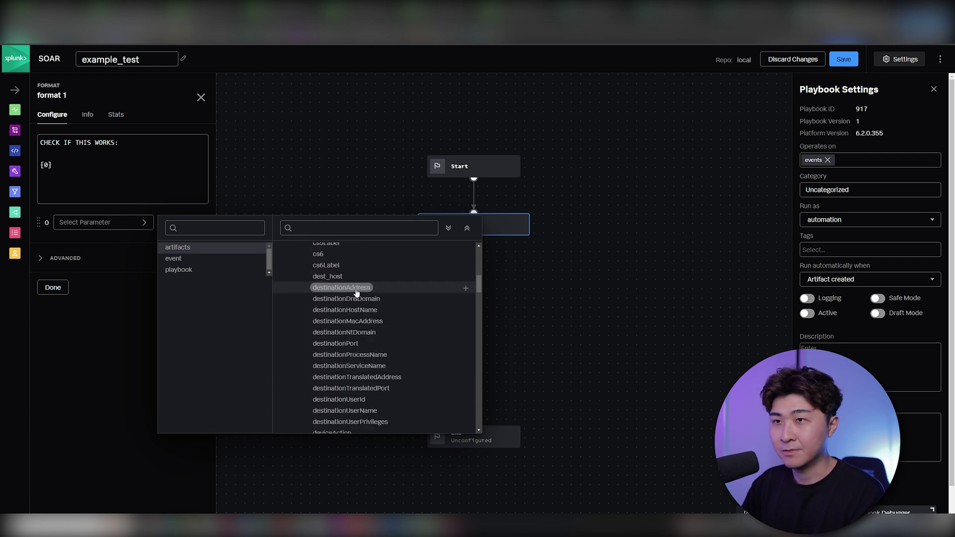
pyautogui.click(356, 291)
pyautogui.hotkey('ctrl', 'BackSpace')
pyautogui.write('json')
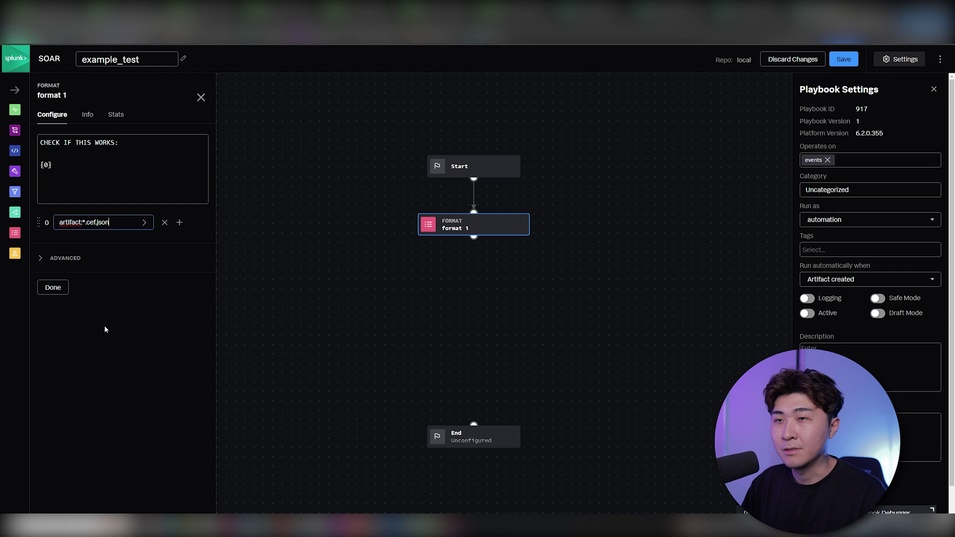
pyautogui.click(53, 288)
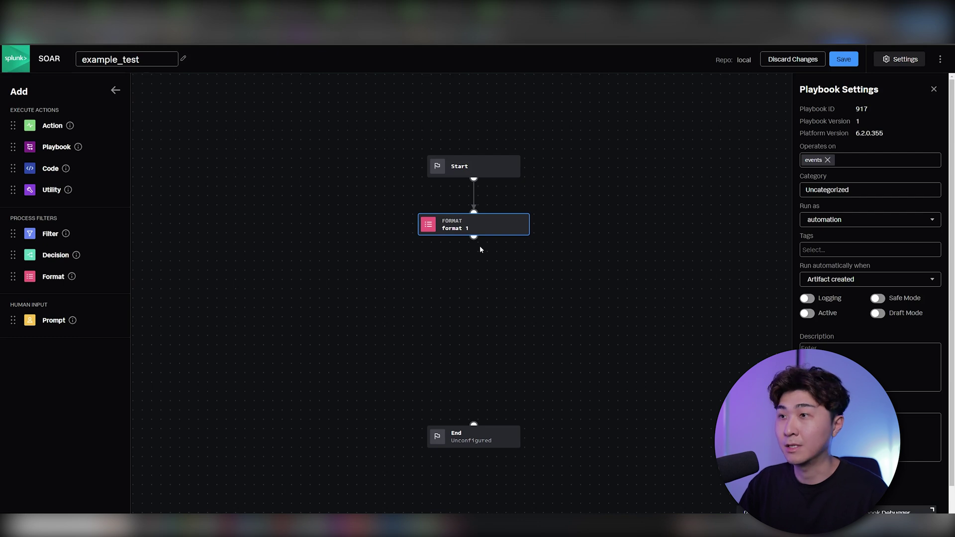
# Add a Utility block after the format block using the add note API, with the title CHECK IF THIS WORKS
pyautogui.moveTo(34, 193); pyautogui.dragTo(475, 263)
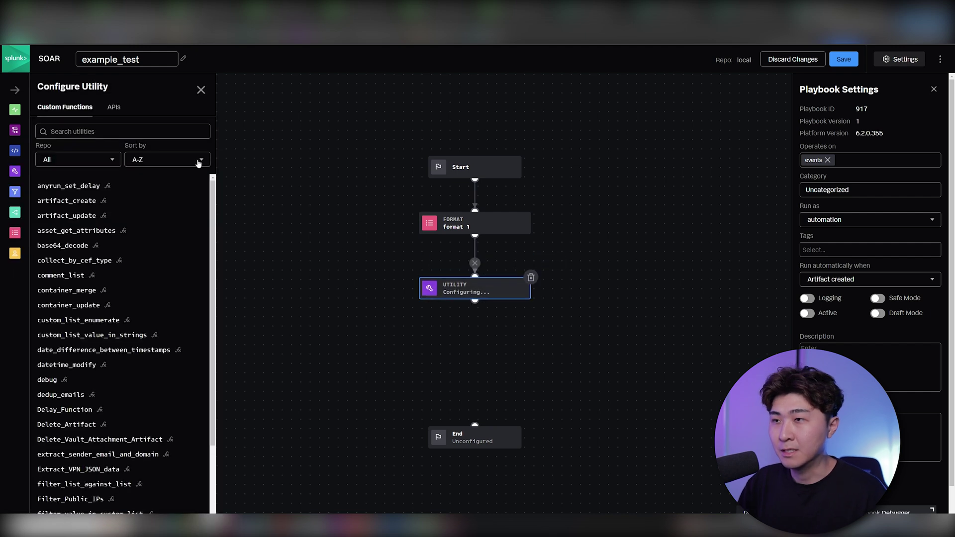
pyautogui.click(114, 108)
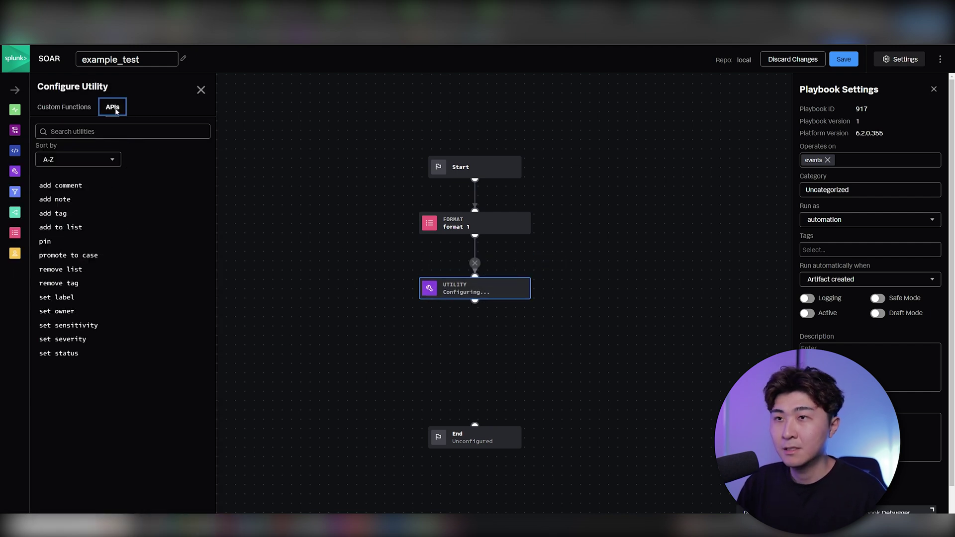
pyautogui.click(56, 199)
pyautogui.write('CHECK IF THIS WORKS')
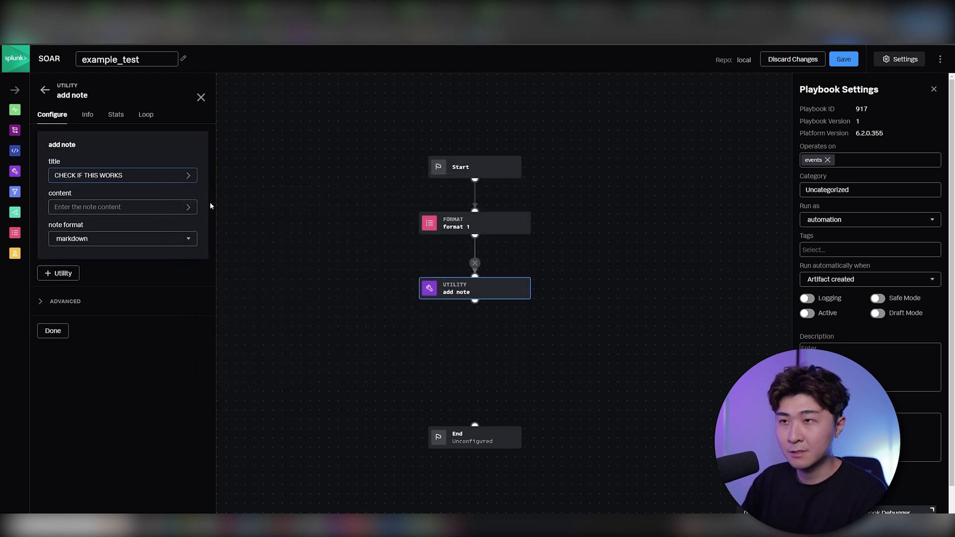
# Set the note's content to format_1:formatted_data, connect the block to End, and save the playbook
pyautogui.click(188, 207)
pyautogui.click(243, 268)
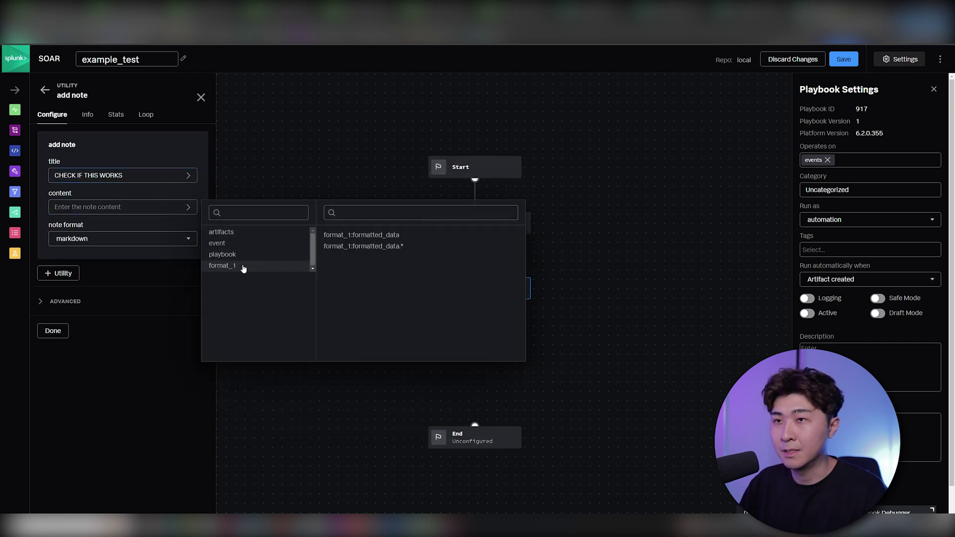
pyautogui.click(361, 235)
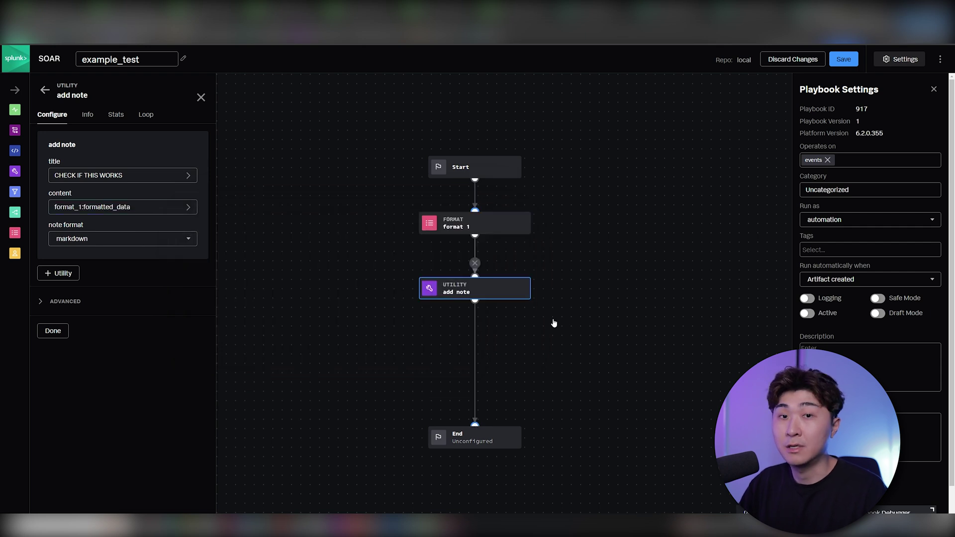
pyautogui.click(61, 330)
pyautogui.click(843, 59)
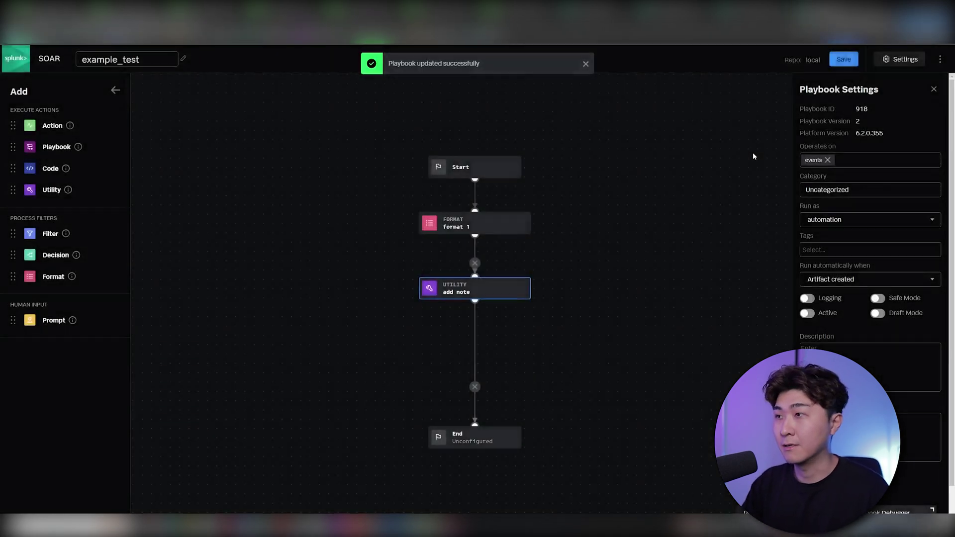
# Test the playbook in the Playbook Debugger on event ID 4917, copied from the event page, with the scope set to All Artifacts
pyautogui.click(892, 512)
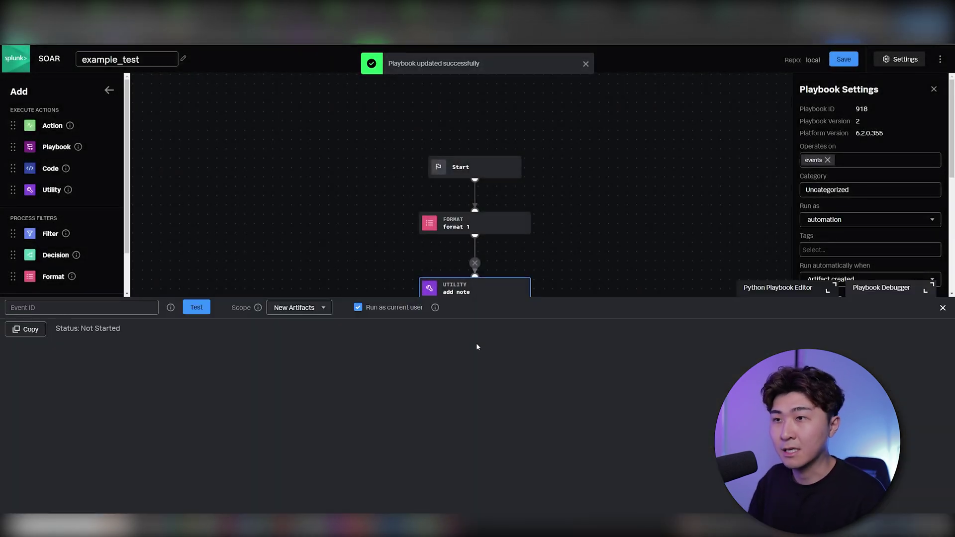
pyautogui.click(321, 308)
pyautogui.click(296, 344)
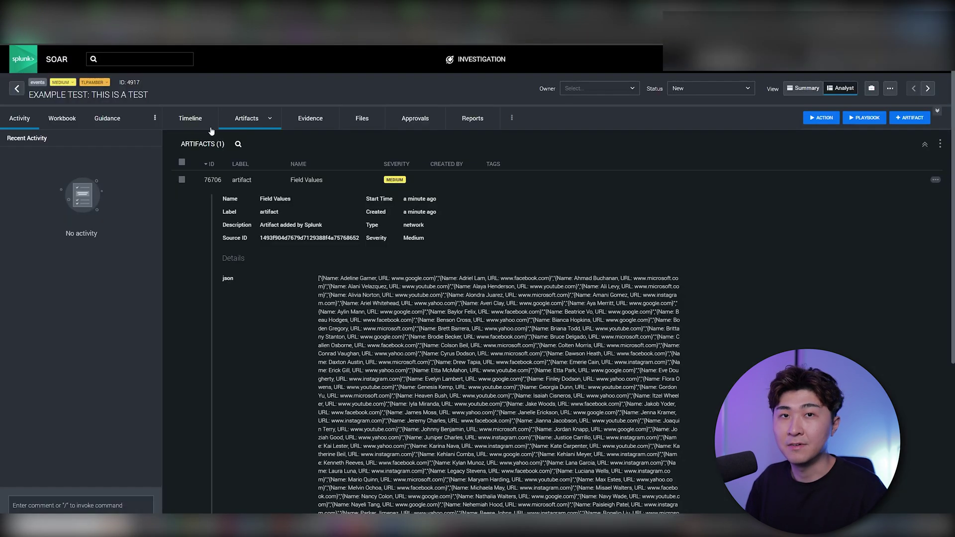
pyautogui.moveTo(142, 83); pyautogui.dragTo(128, 81)
pyautogui.rightClick(137, 83)
pyautogui.click(153, 94)
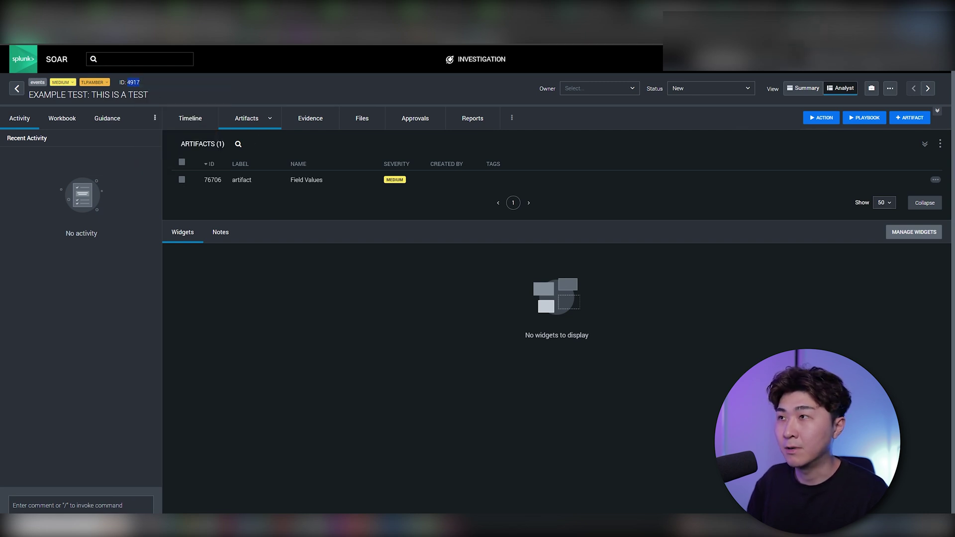
pyautogui.hotkey('ctrl', 'Tab')
pyautogui.hotkey('ctrl', 'v')
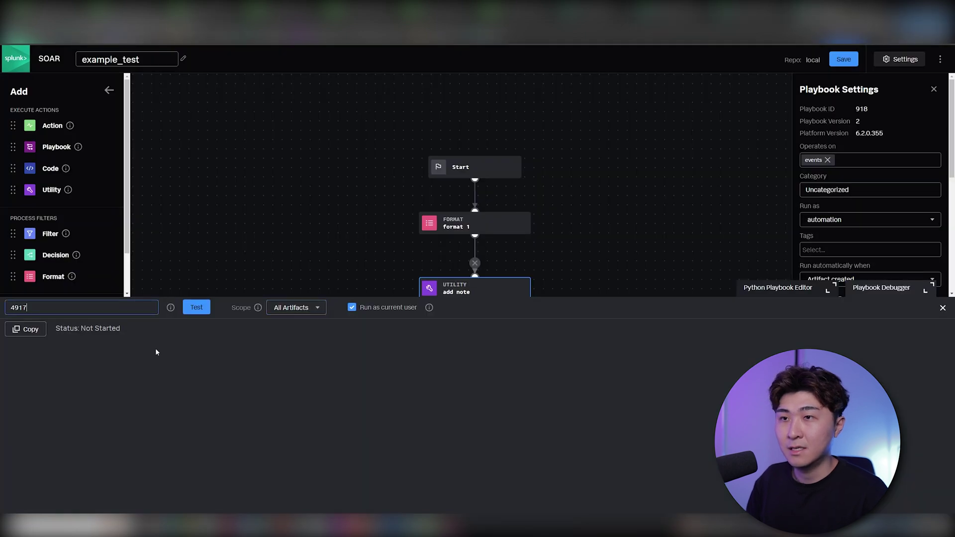
pyautogui.click(200, 307)
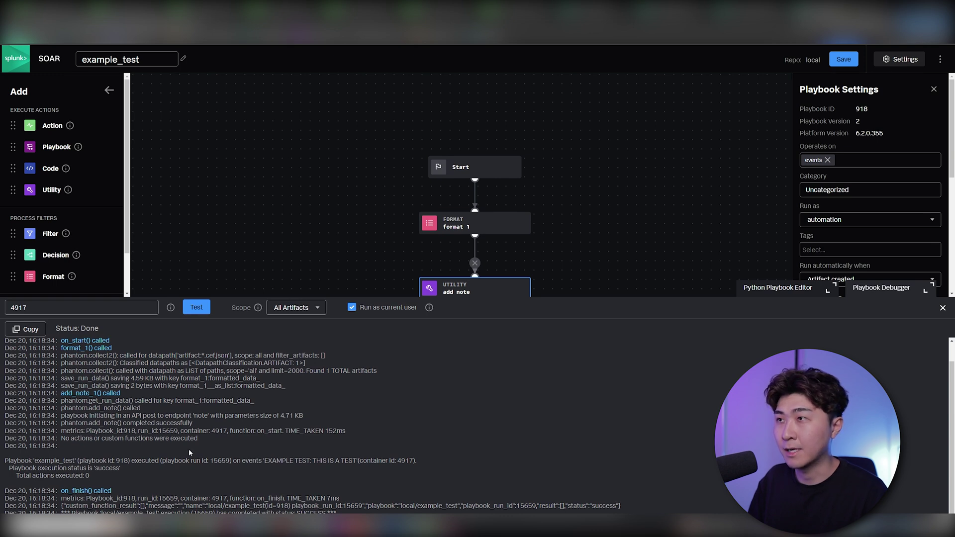
# Return to the event and examine the note added by the playbook
pyautogui.hotkey('ctrl', 'shift', 'Tab')
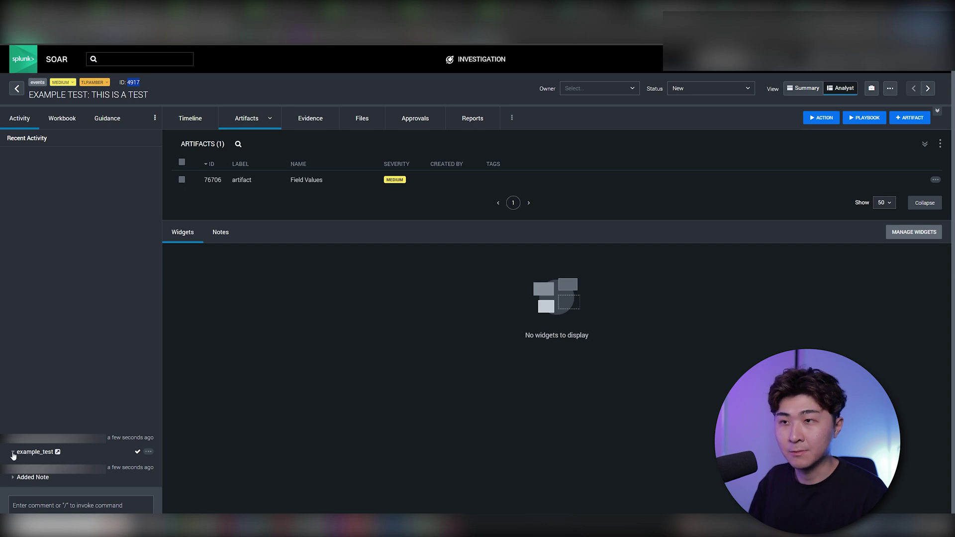
pyautogui.click(223, 235)
pyautogui.click(178, 354)
pyautogui.click(237, 362)
pyautogui.click(937, 291)
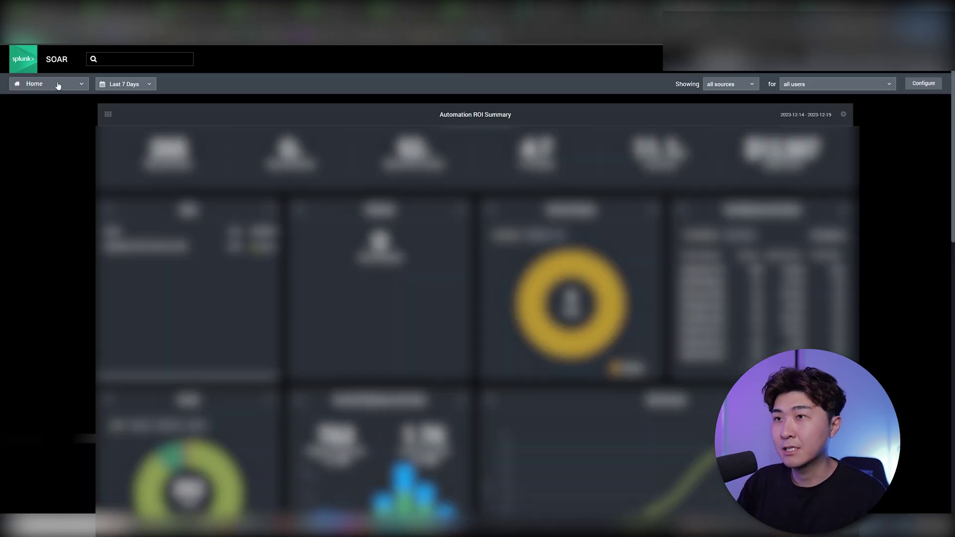
# Create a new custom function named example_test
pyautogui.click(57, 85)
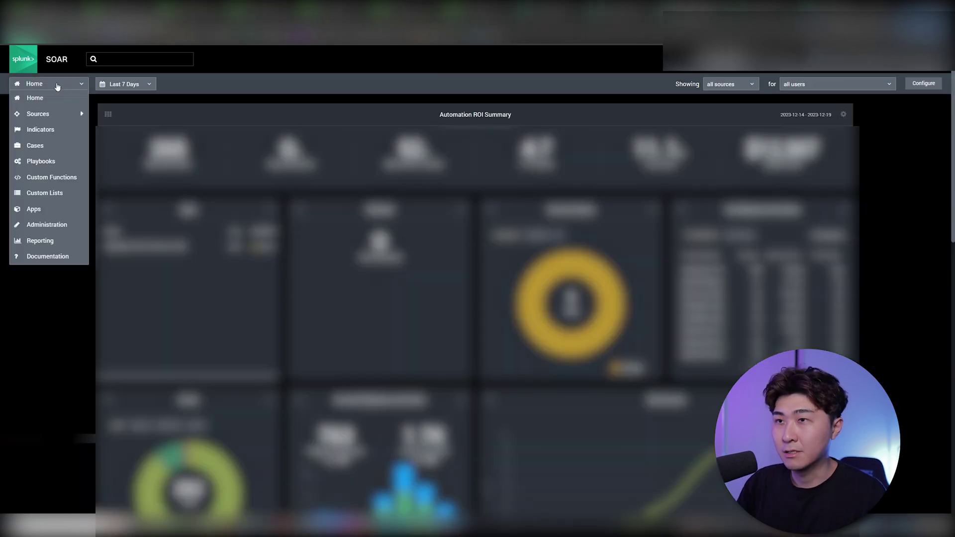
pyautogui.click(54, 177)
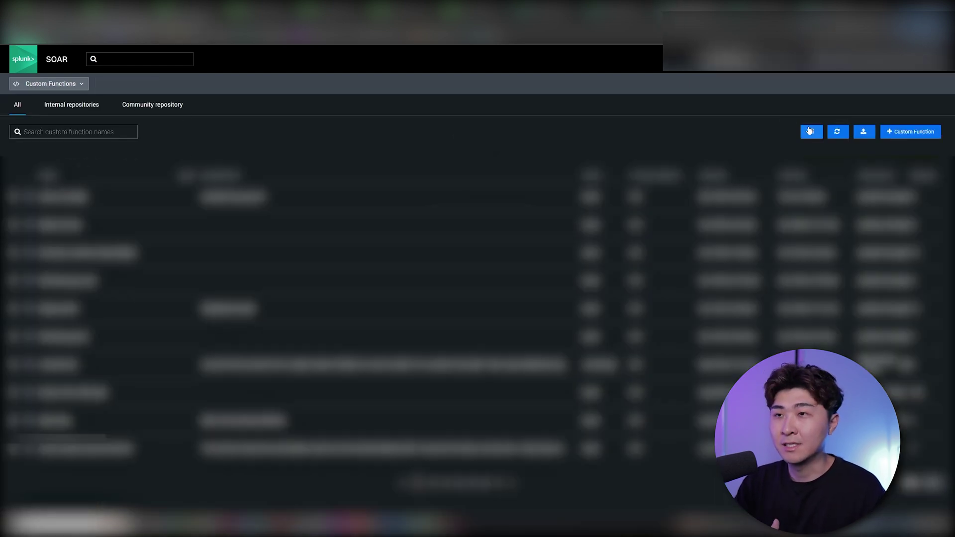
pyautogui.click(911, 133)
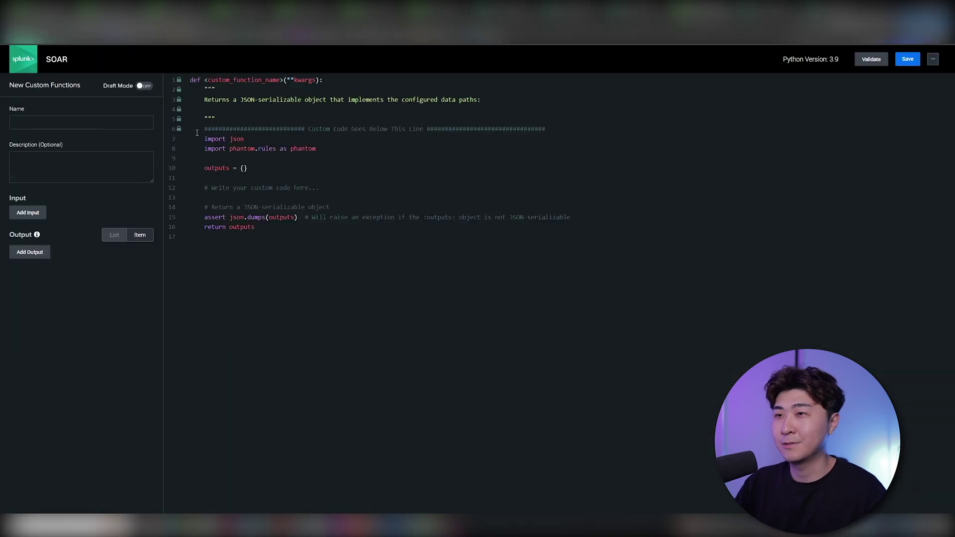
pyautogui.click(97, 124)
pyautogui.write('example_test')
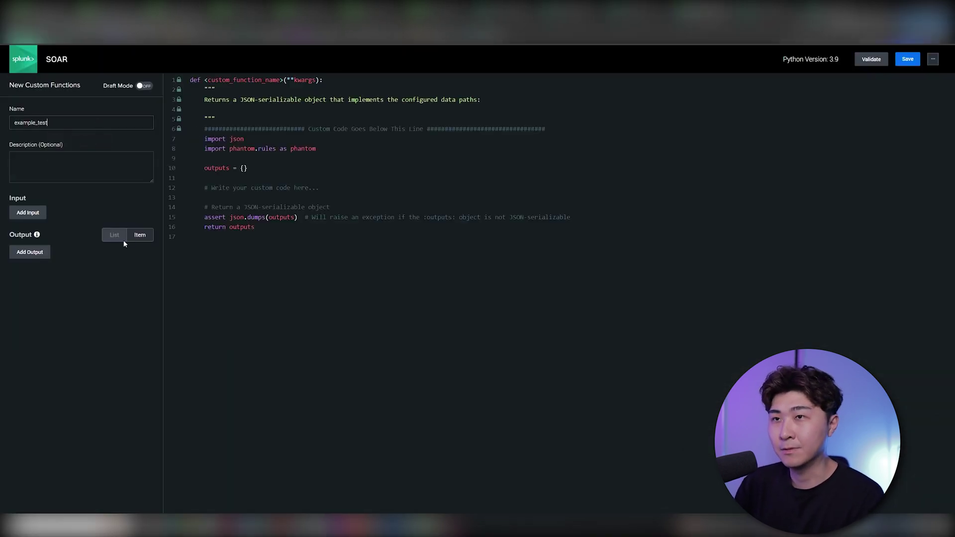
pyautogui.click(86, 296)
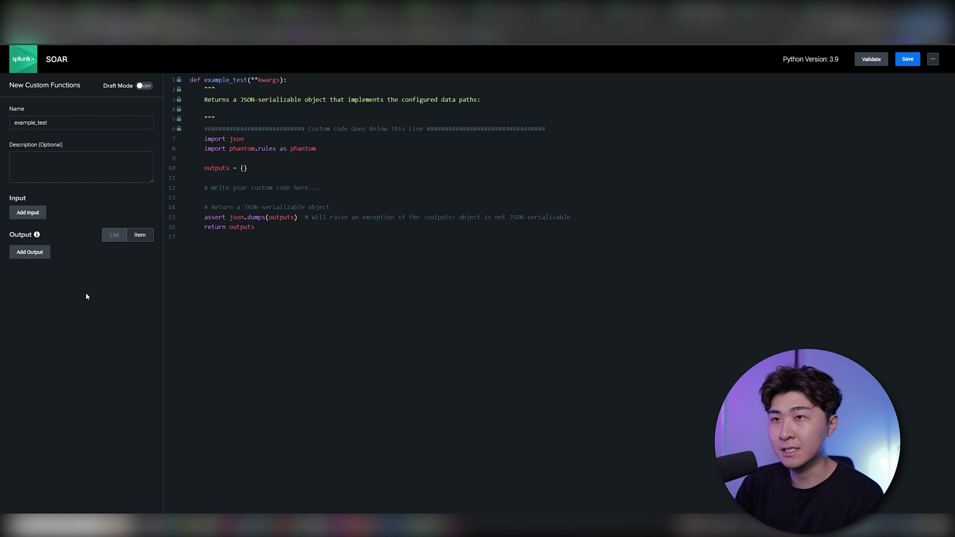
# Add an input variable input_list of type List and an output data path named output to the custom function
pyautogui.click(30, 213)
pyautogui.click(41, 232)
pyautogui.write('input_list')
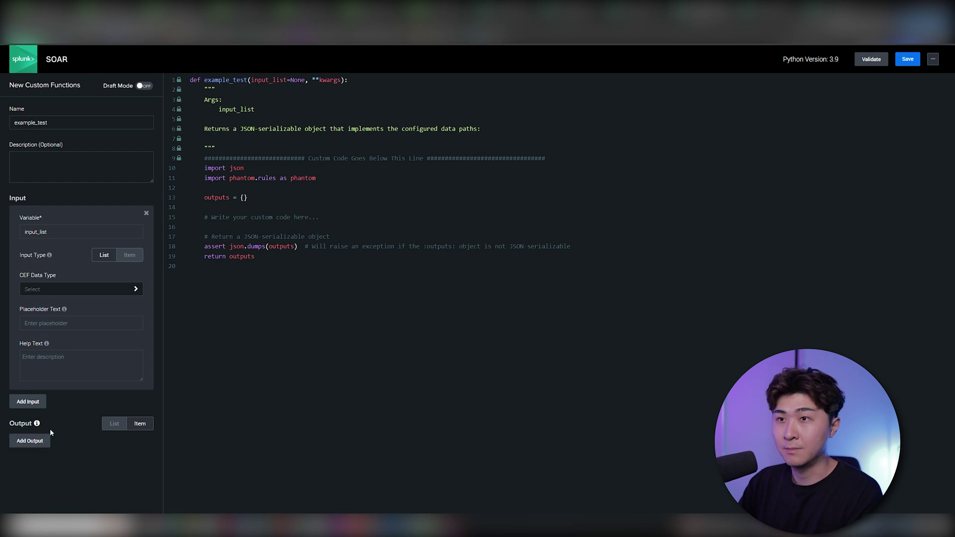
pyautogui.click(30, 440)
pyautogui.write('output')
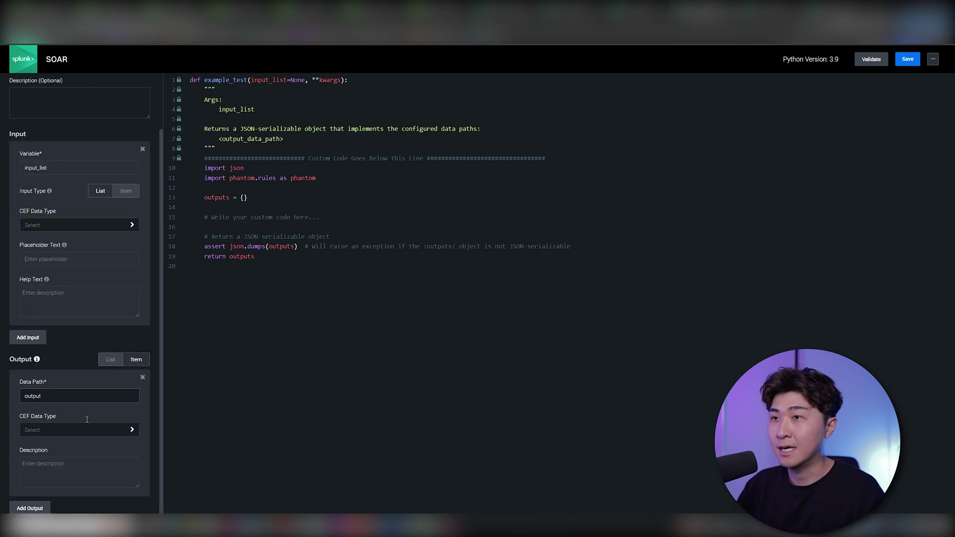
# Add the line phantom.debug("INPUT IS WORKING: {}".format(input_list)) under the custom code comment
pyautogui.click(389, 217)
pyautogui.press('Return')
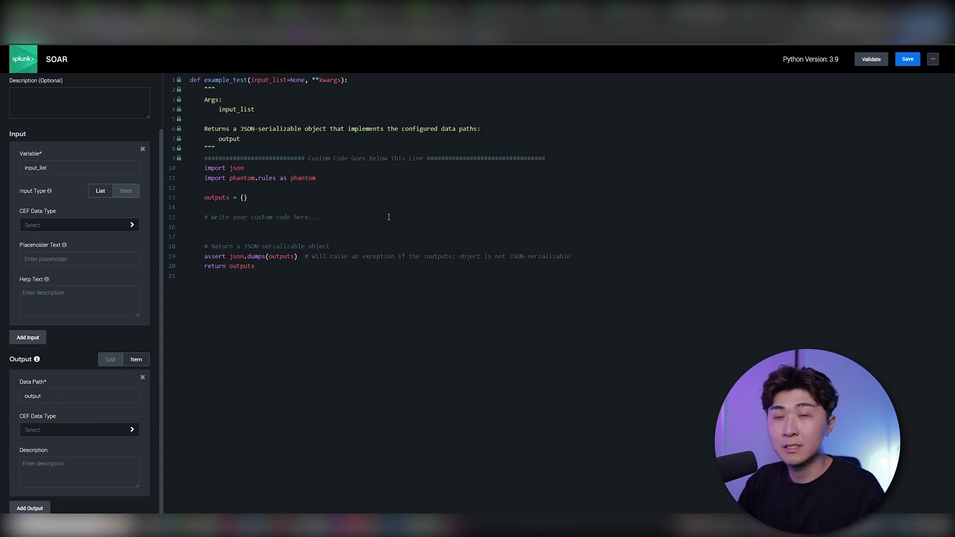
pyautogui.write('phantom.')
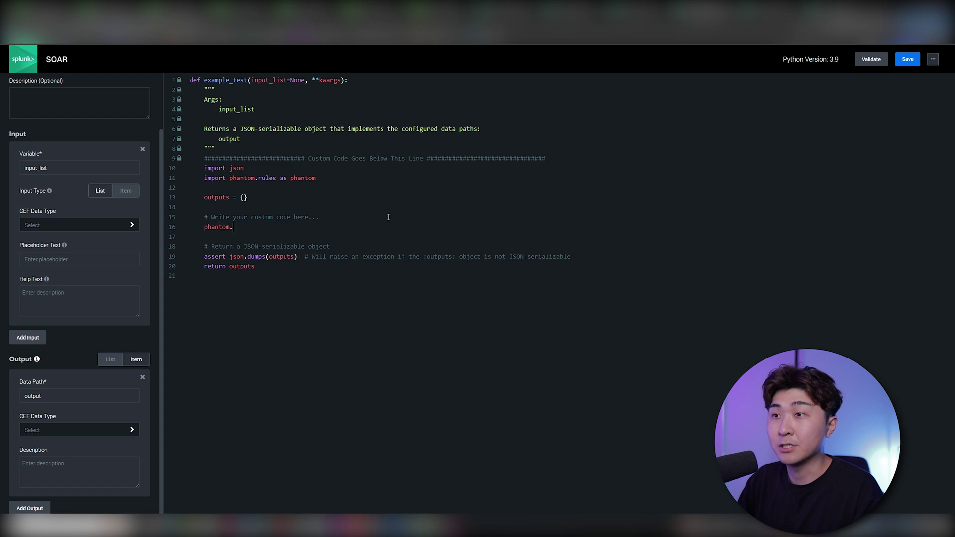
pyautogui.write('debug(')
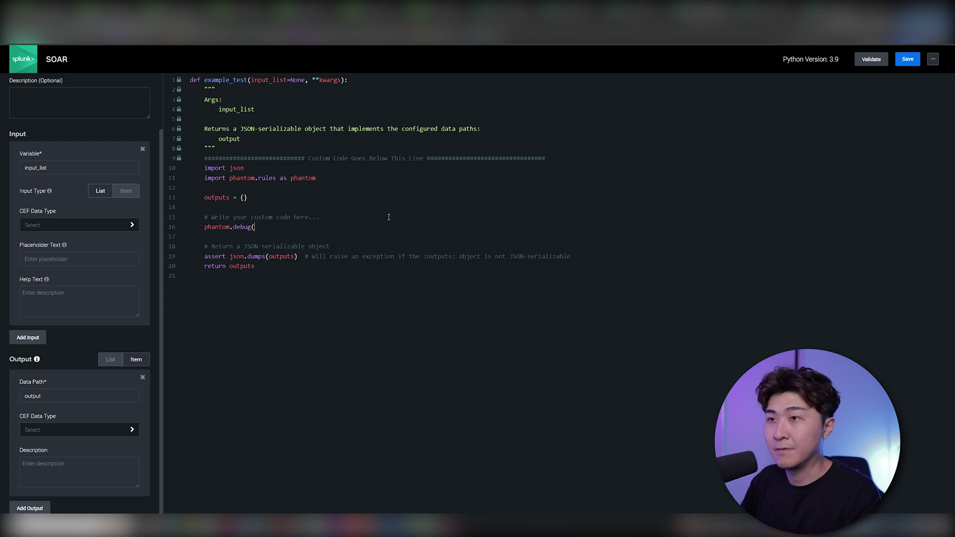
pyautogui.write('"')
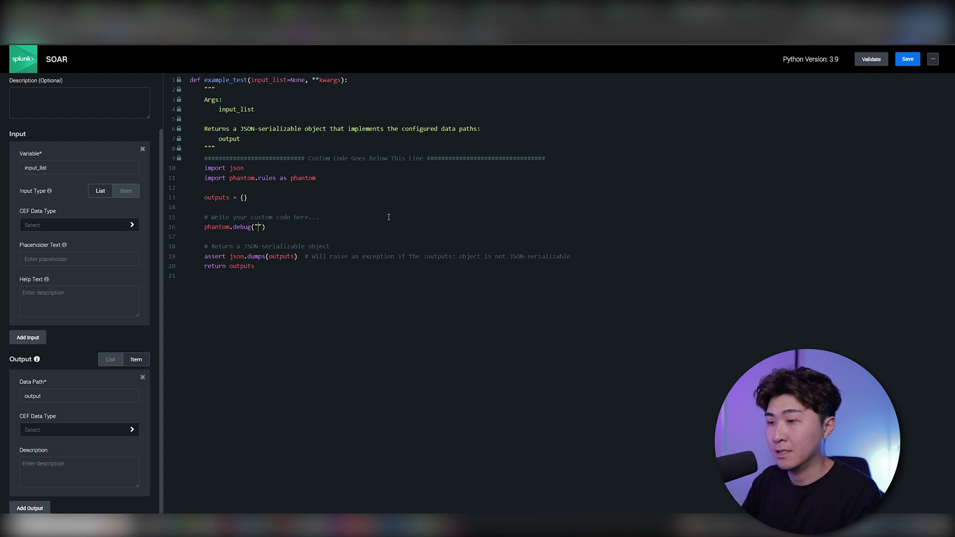
pyautogui.write('INPUT IS WORKING')
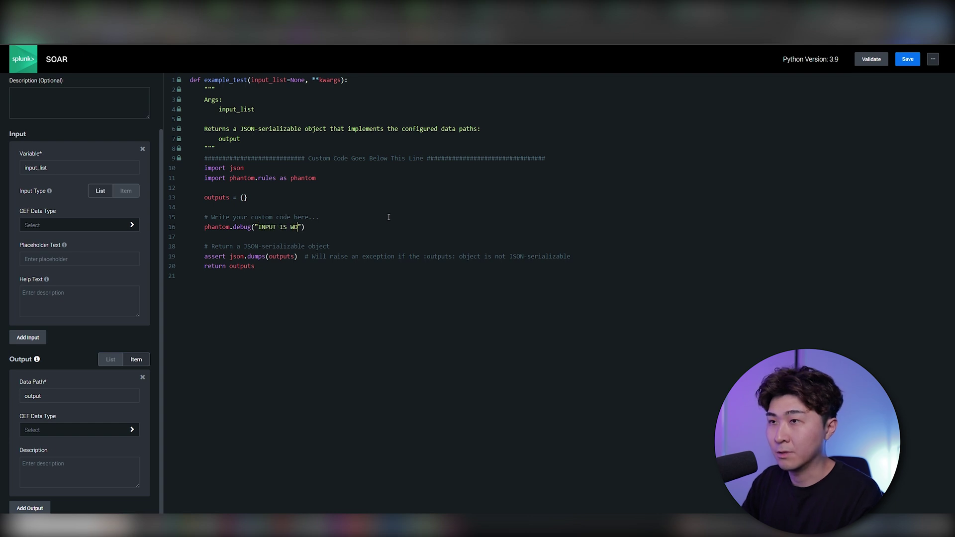
pyautogui.write('  {}')
pyautogui.write('.format')
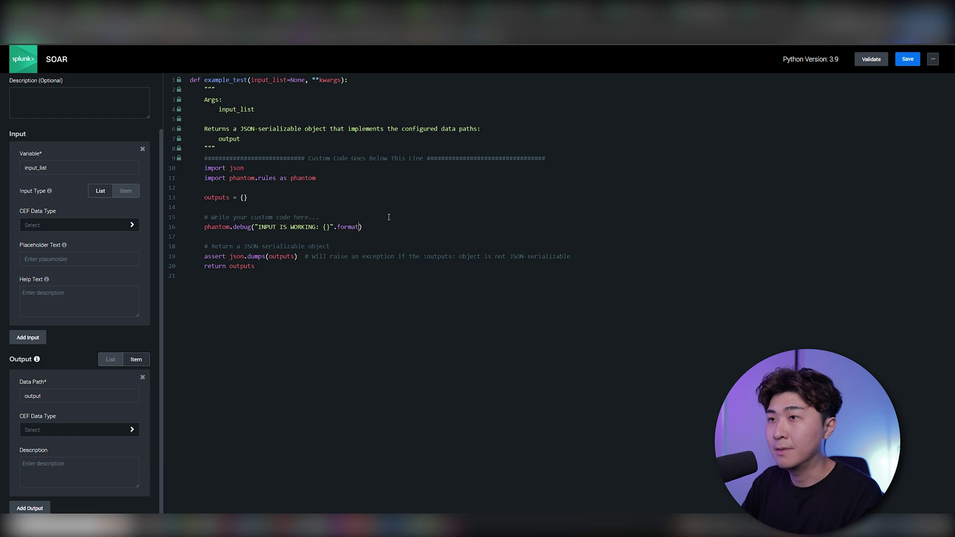
pyautogui.write('(input_list')
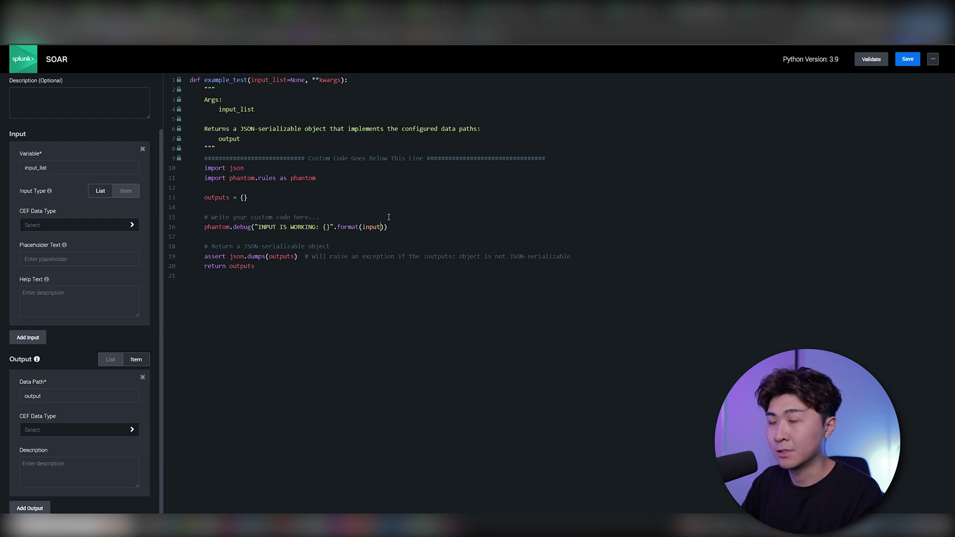
# Save the custom function to the local repo with the commit message update, reusing this comment until the editor is reloaded
pyautogui.click(908, 58)
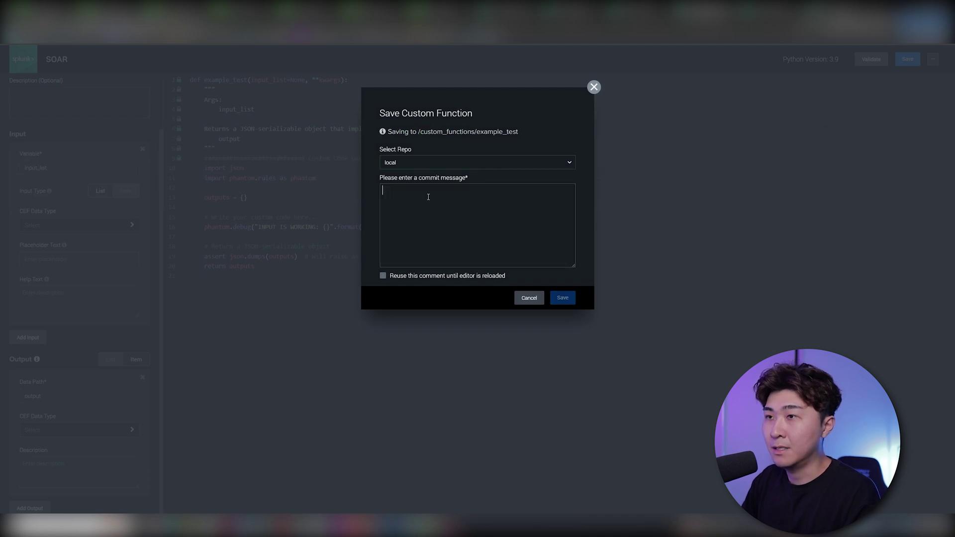
pyautogui.write('update')
pyautogui.click(410, 277)
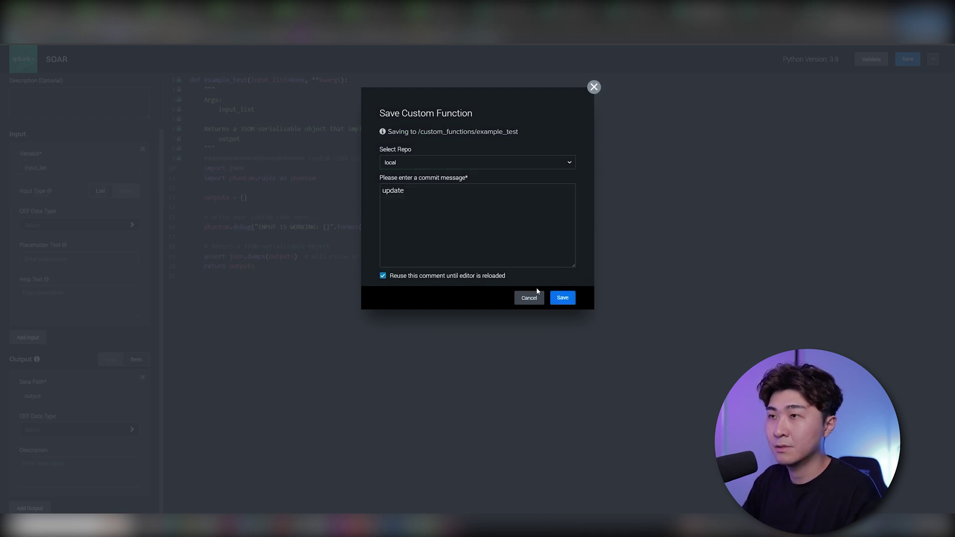
pyautogui.click(562, 297)
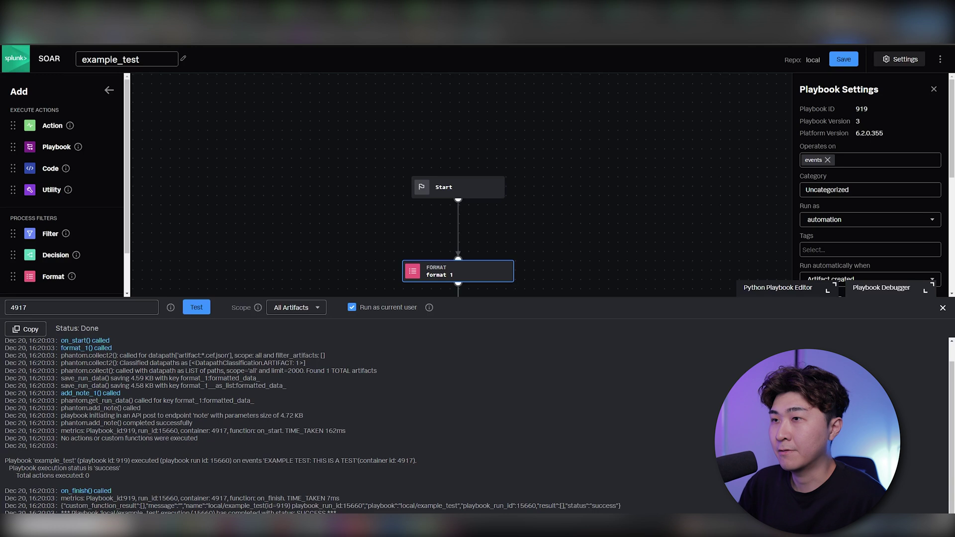
# In the example_test playbook, add a Utility block after Start that uses the example_test custom function
pyautogui.click(477, 182)
pyautogui.click(943, 309)
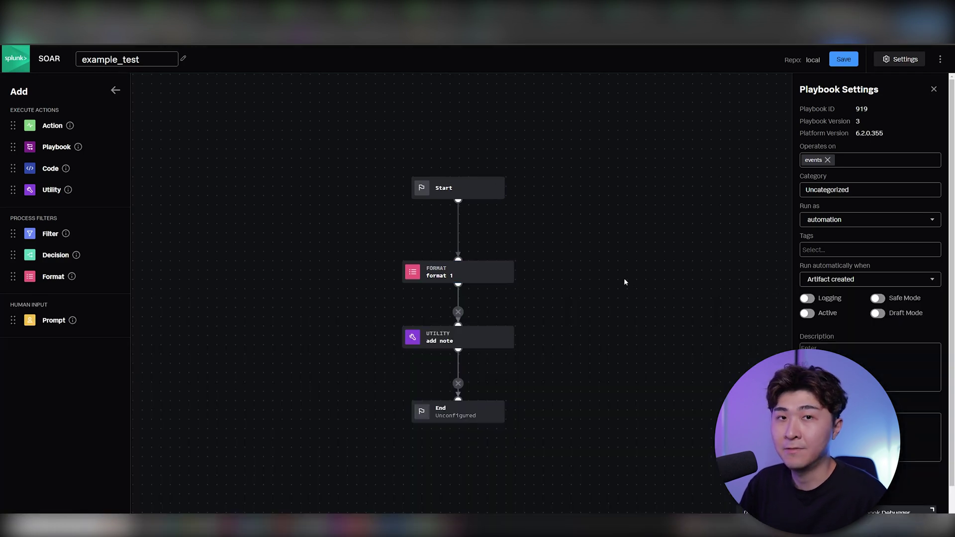
pyautogui.click(500, 231)
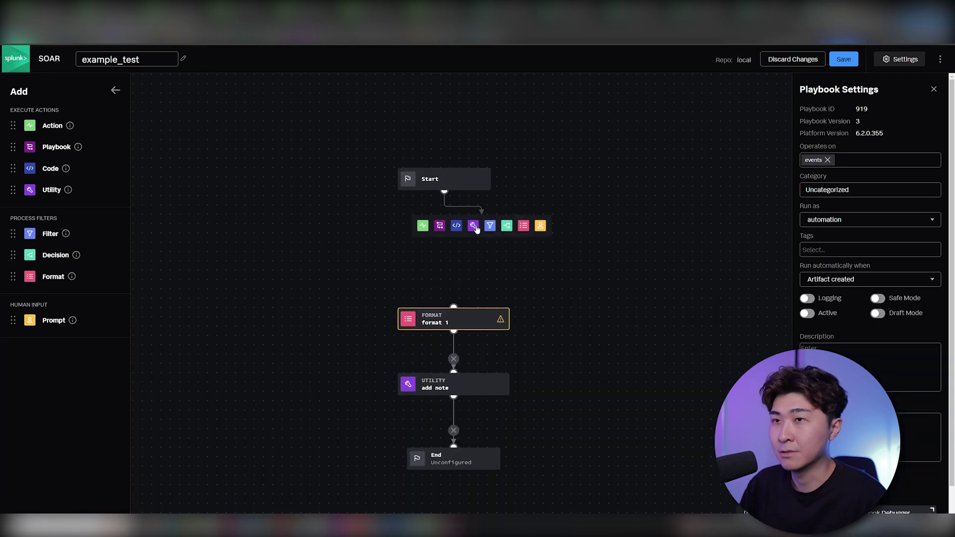
pyautogui.click(473, 226)
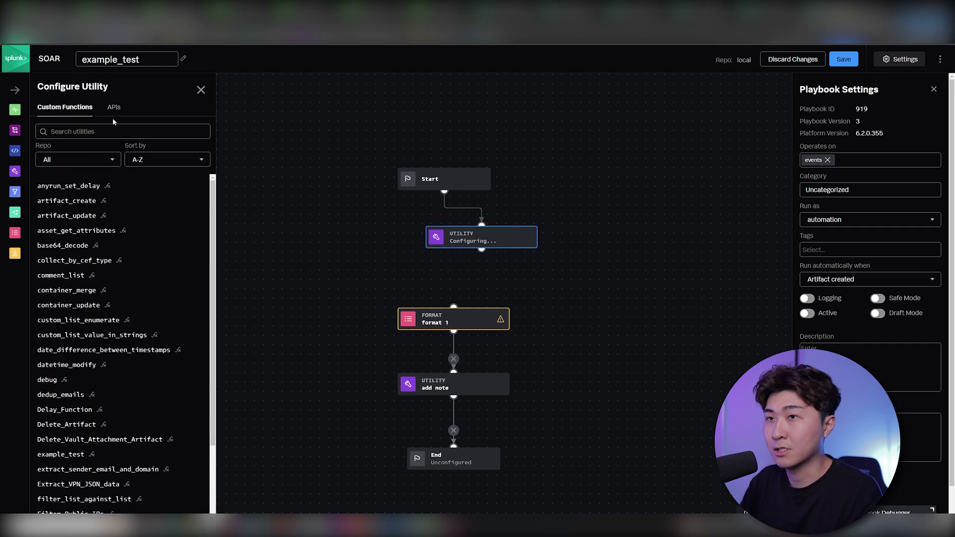
pyautogui.click(97, 133)
pyautogui.write('example')
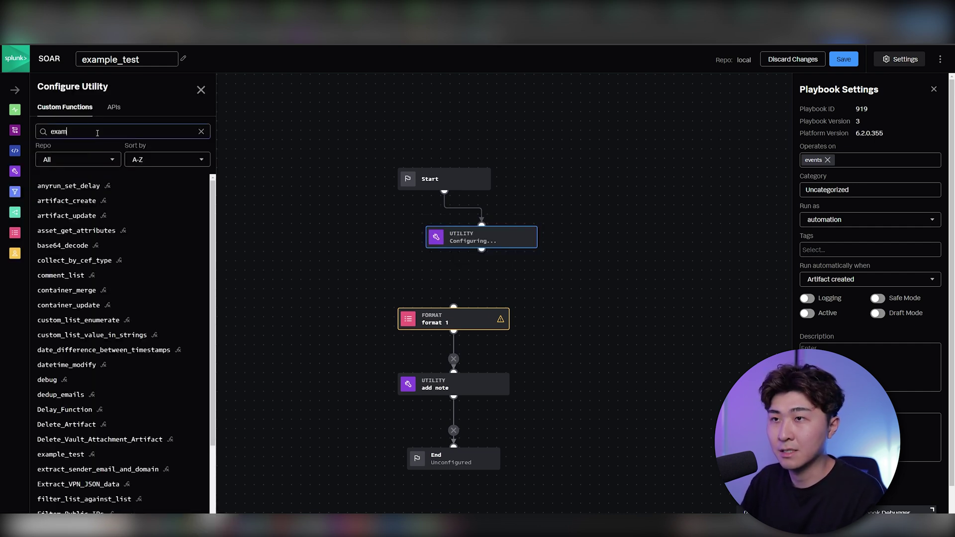
pyautogui.click(75, 187)
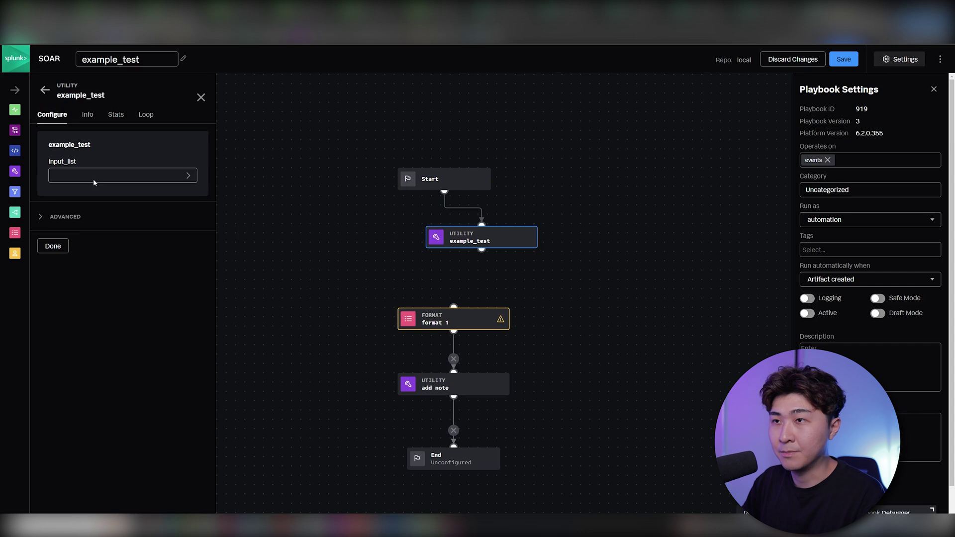
# Set the utility block's input_list to artifact:*.cef.json, align the block beneath Start, and save the playbook
pyautogui.click(98, 176)
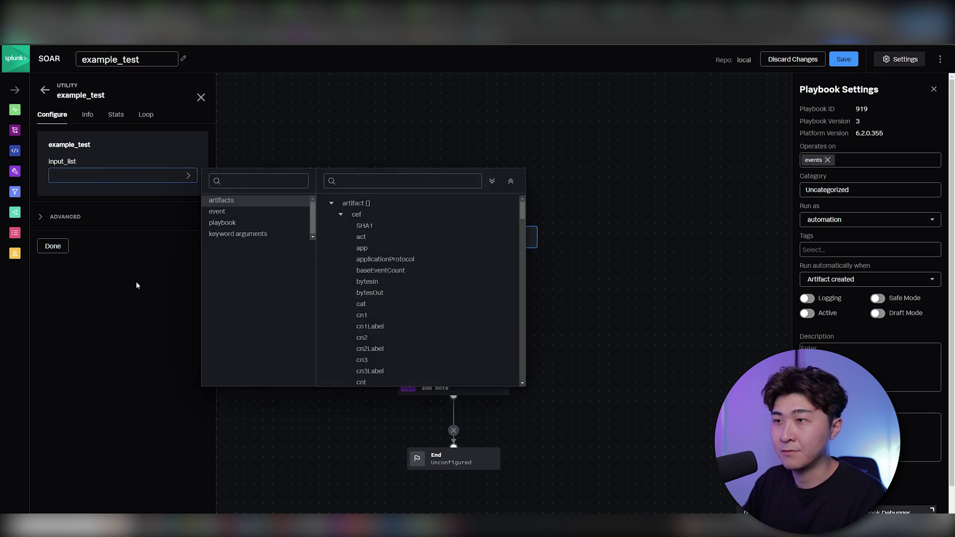
pyautogui.click(136, 284)
pyautogui.click(65, 247)
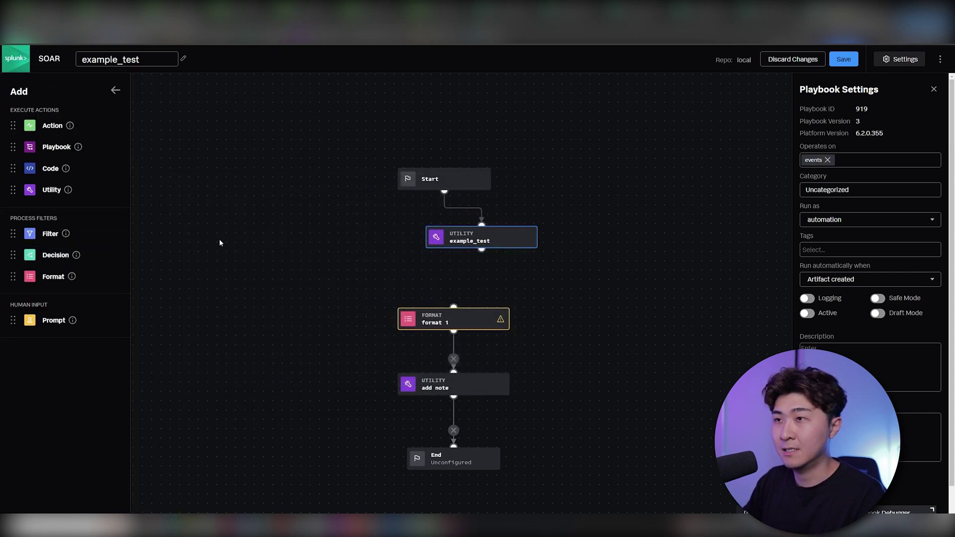
pyautogui.moveTo(534, 226); pyautogui.dragTo(507, 215)
pyautogui.click(841, 60)
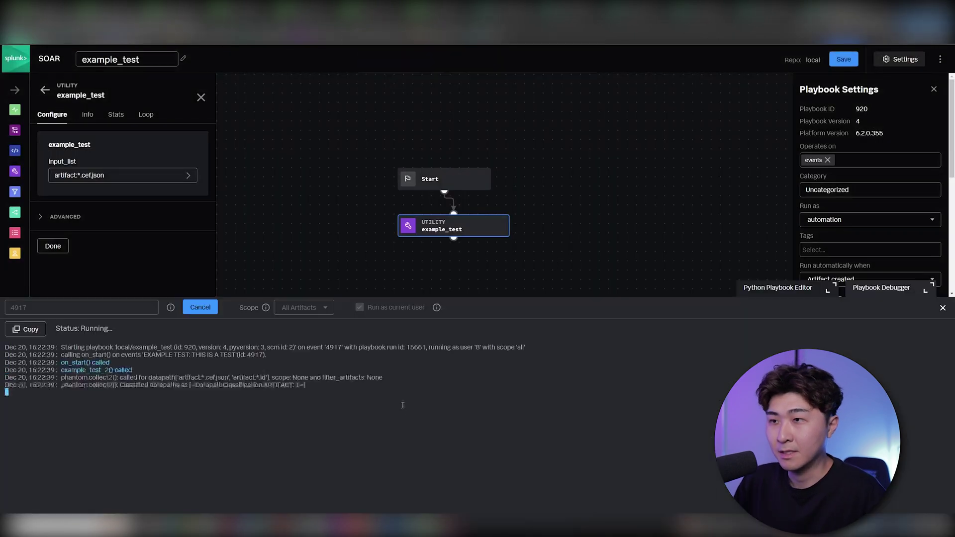
# Examine the list brackets at the start of the INPUT IS WORKING output in the debugger log for event 4917
pyautogui.scroll(5, 378, 427)
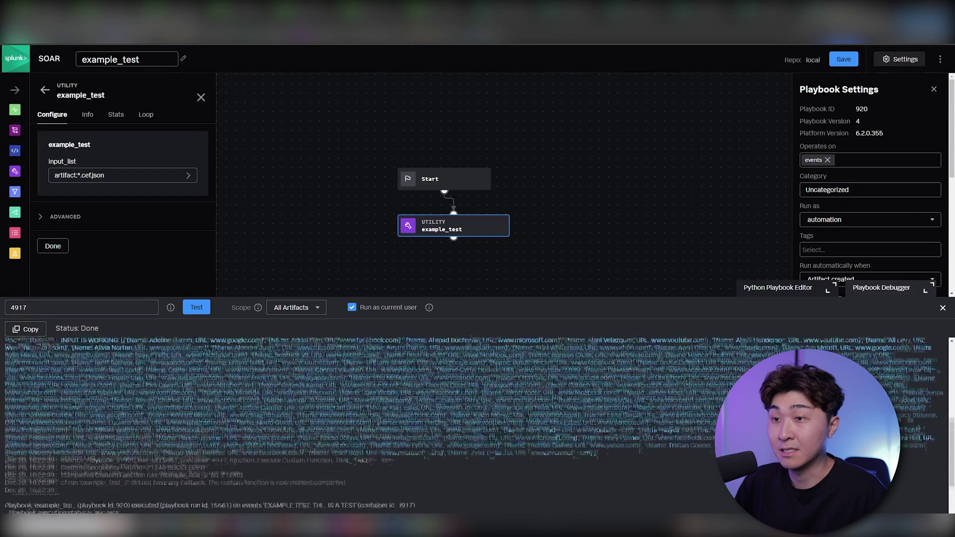
pyautogui.moveTo(61, 385); pyautogui.dragTo(127, 386)
pyautogui.click(123, 386)
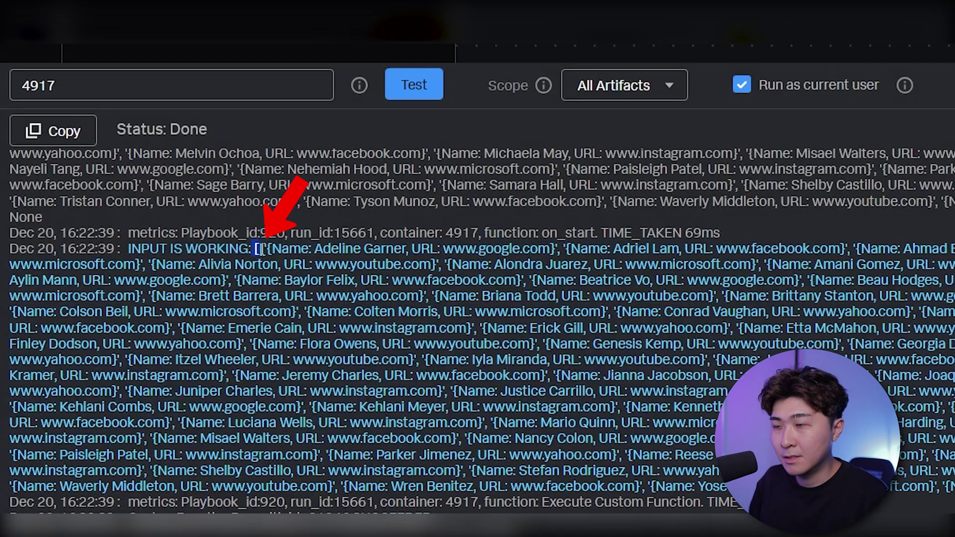
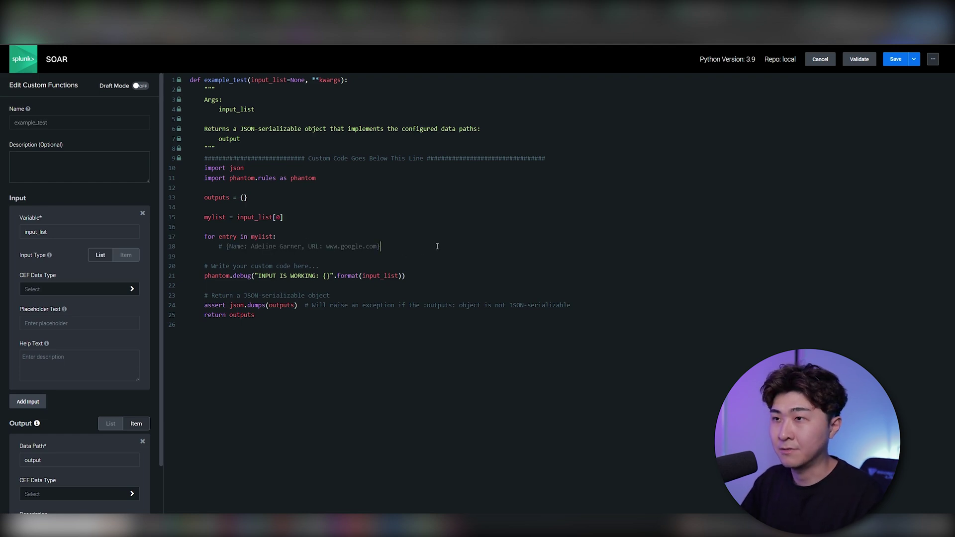
# Label the sample comment in the mylist loop with entry =, and add name = entry["Name"] and URL = entry["URL"]
pyautogui.write('entry =')
pyautogui.press('Return')
pyautogui.write('nam')
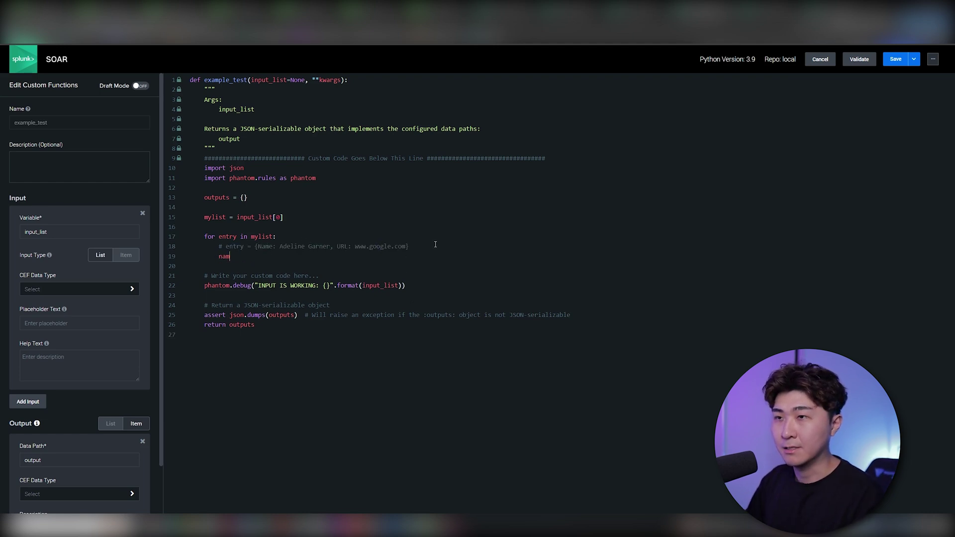
pyautogui.write('e = en')
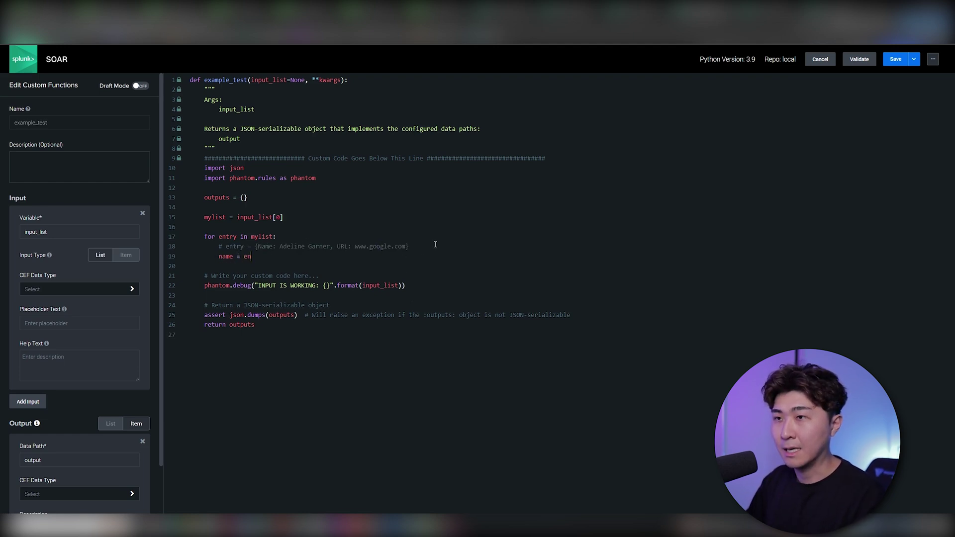
pyautogui.write('try["Name"]')
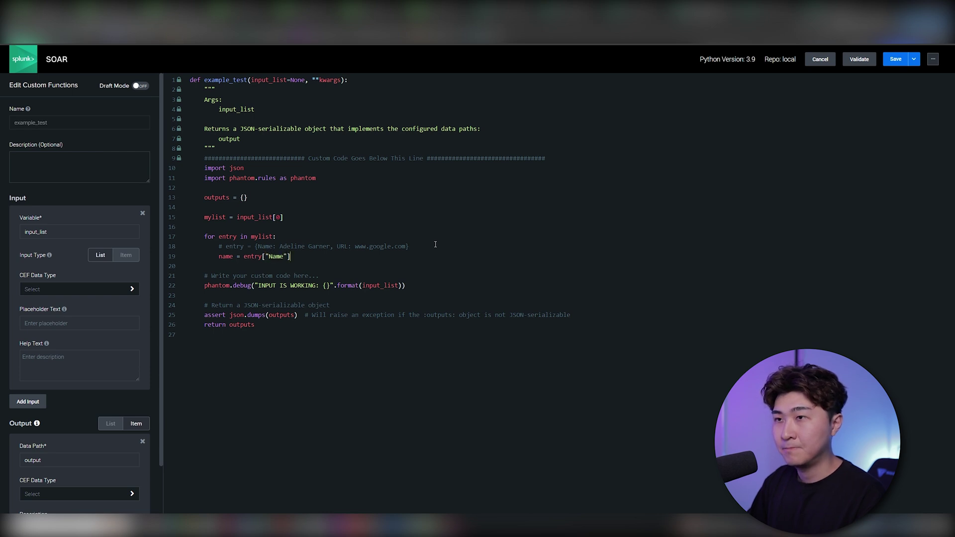
pyautogui.press('Return')
pyautogui.write('URL = entry["URL"')
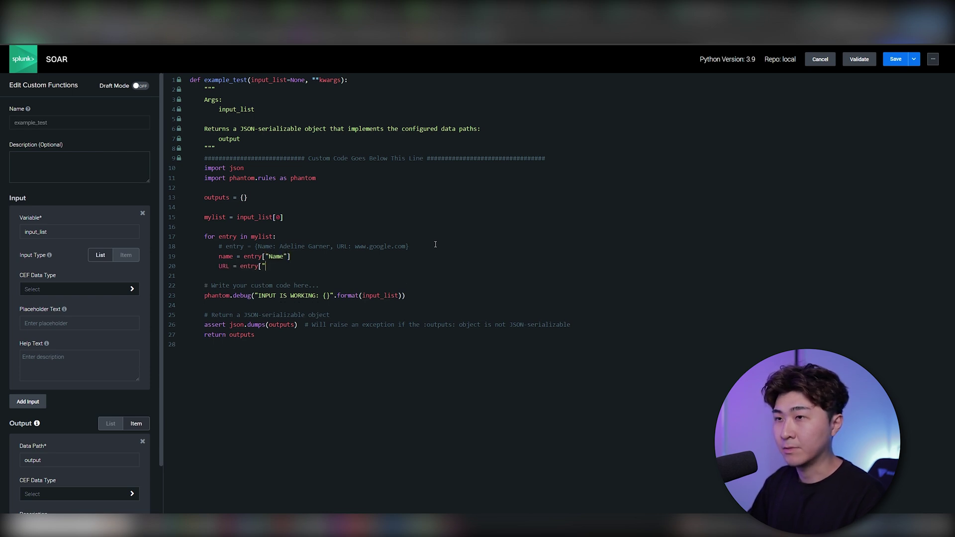
pyautogui.press('Return')
# Add my_output_list = [] directly below the mylist assignment in the example_test function
pyautogui.click(286, 216)
pyautogui.press('Return')
pyautogui.write('m')
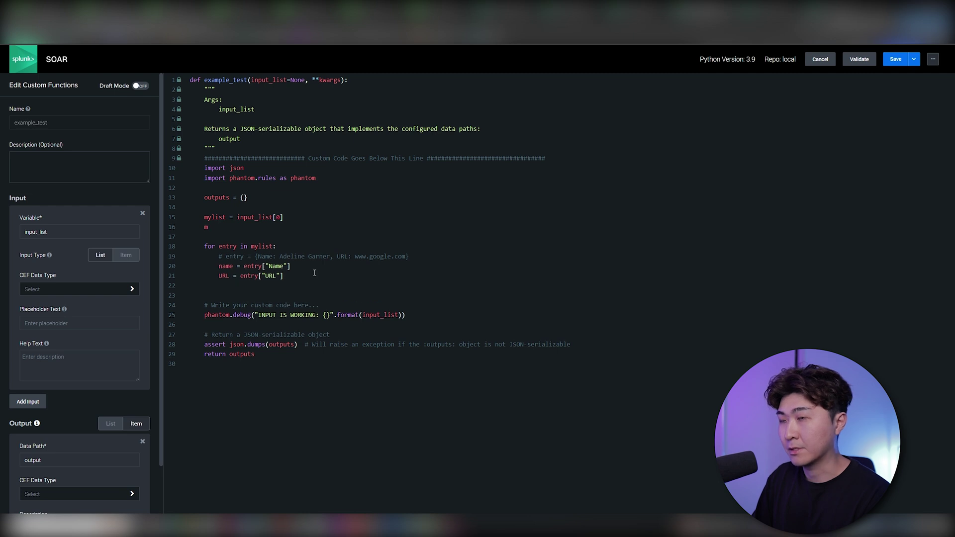
pyautogui.write('y_ou')
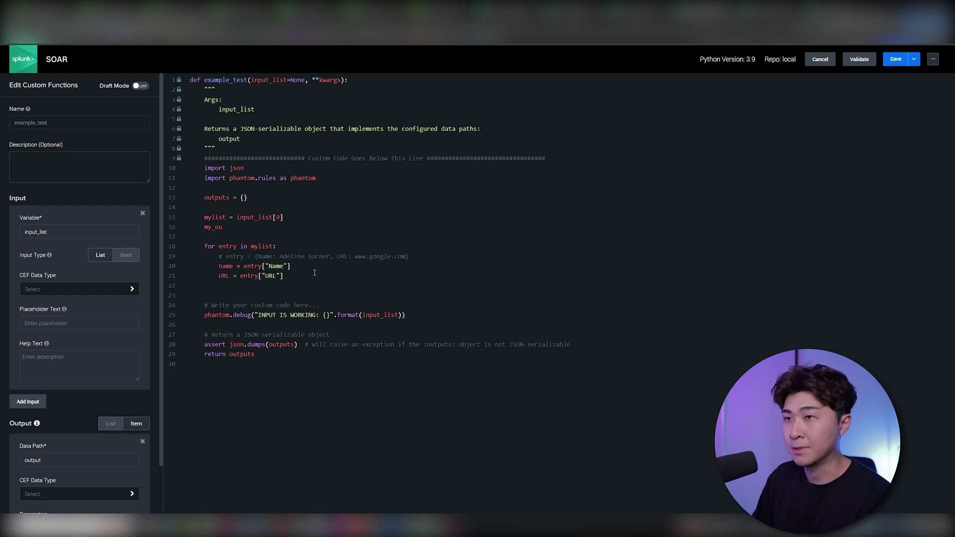
pyautogui.write('tput_list')
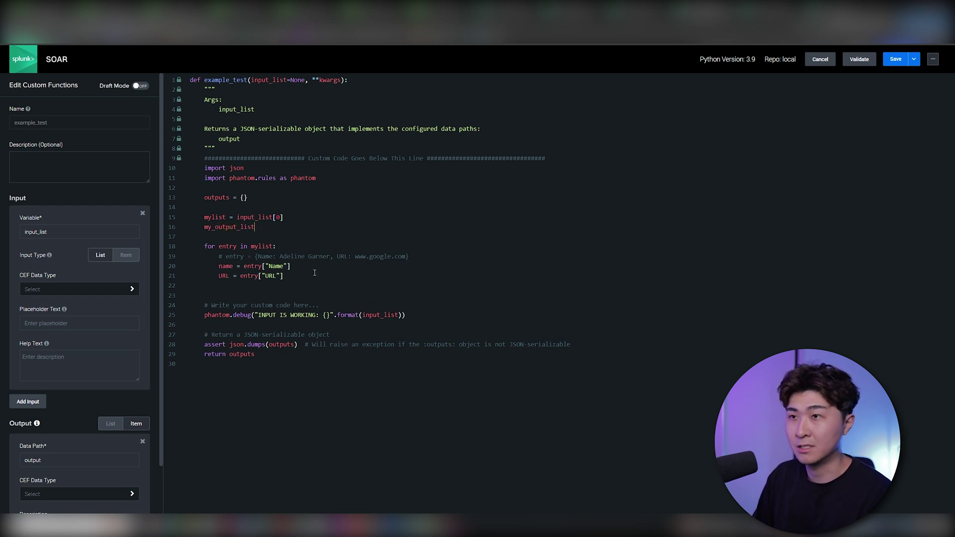
pyautogui.write(' = []')
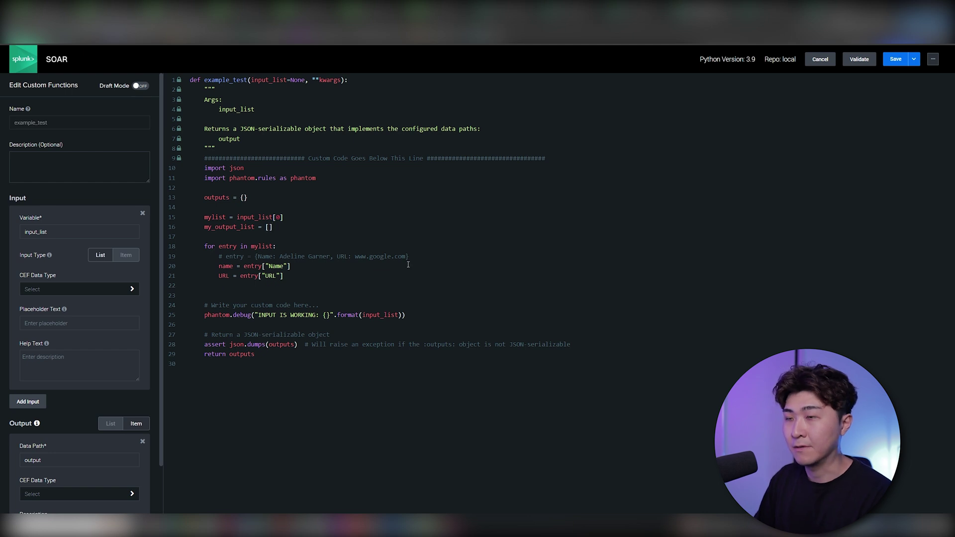
pyautogui.write('if uRL=="www.google.com":')
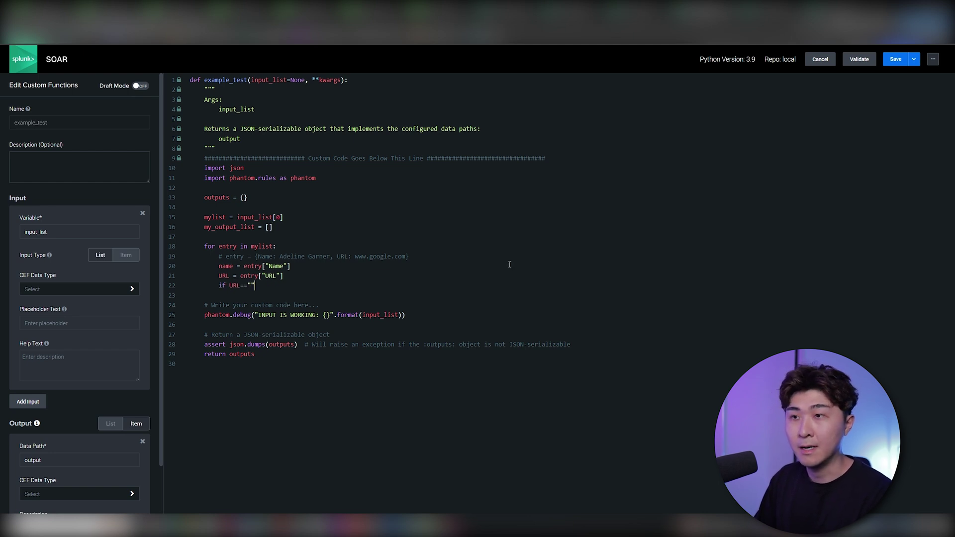
pyautogui.press('Return')
pyautogui.write('my_output_list.append(entry')
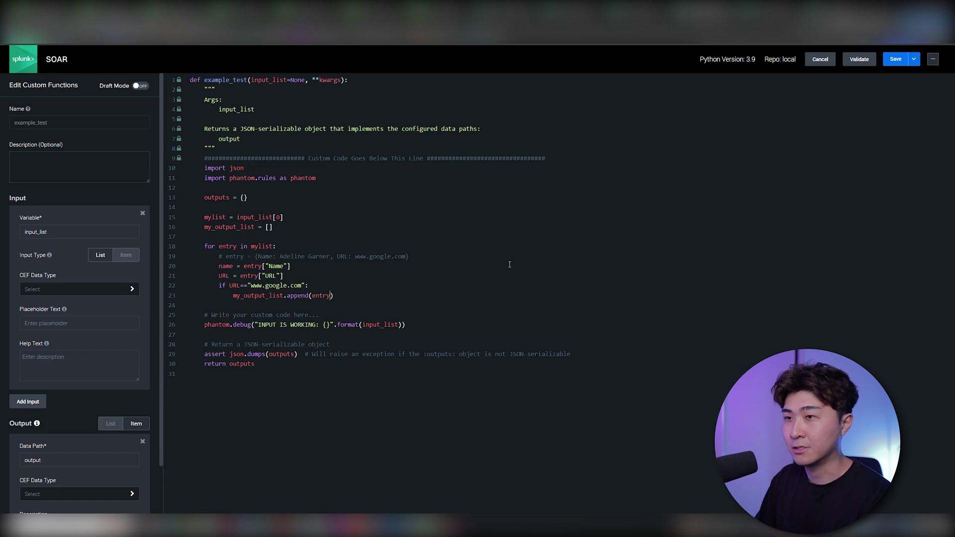
# Make the debug line log GOOGLE LIST with my_output_list, and save the function with associated playbooks ignored until the editor is reloaded
pyautogui.moveTo(299, 324); pyautogui.dragTo(258, 325)
pyautogui.write('GOOGLE LIST')
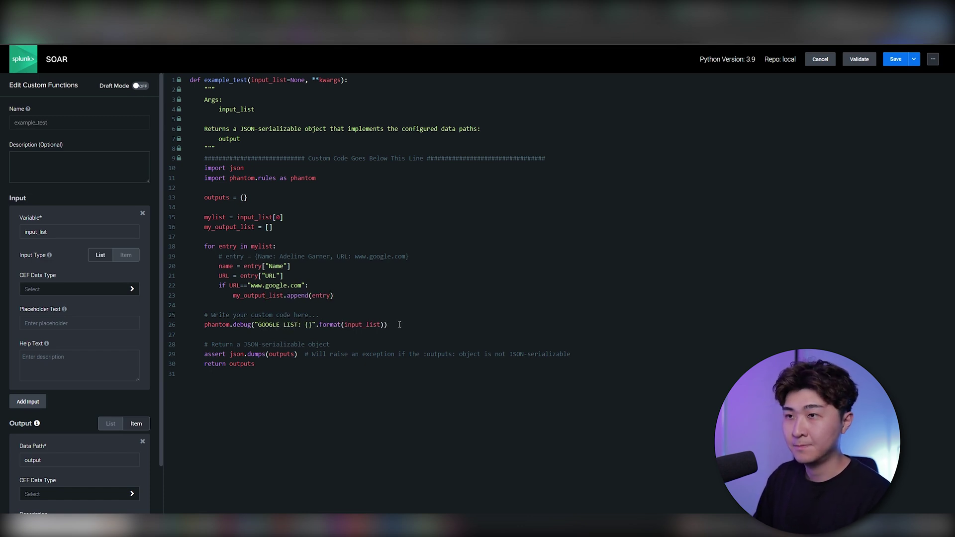
pyautogui.doubleClick(227, 227)
pyautogui.hotkey('ctrl', 'c')
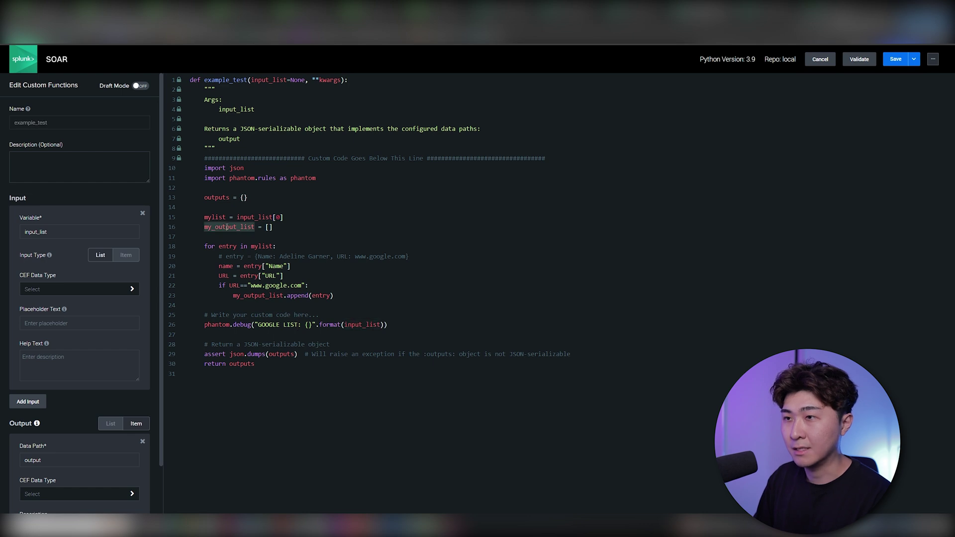
pyautogui.doubleClick(362, 324)
pyautogui.hotkey('ctrl', 'v')
pyautogui.click(895, 59)
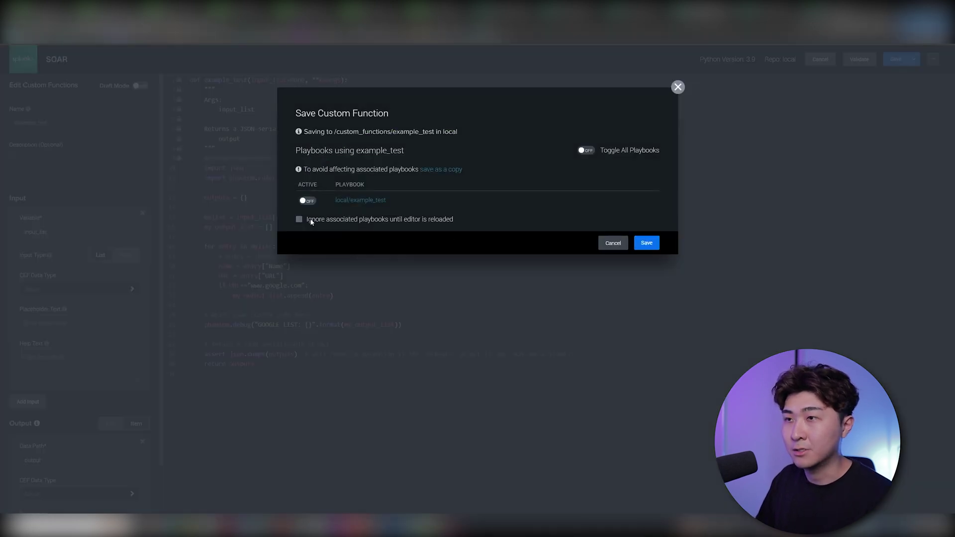
pyautogui.click(339, 223)
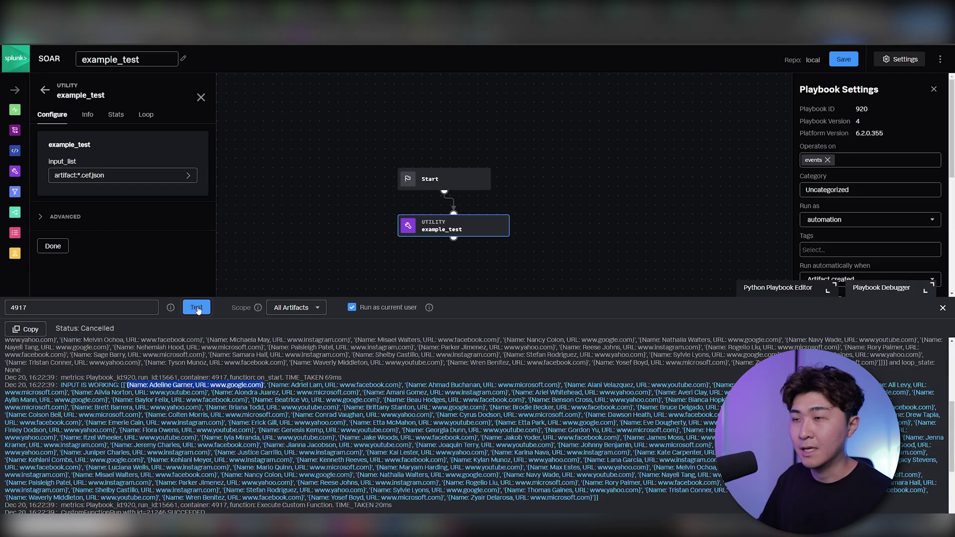
# Test the playbook on event 4917 and compare the logged traceback with the sample entry comment in the function code
pyautogui.click(200, 307)
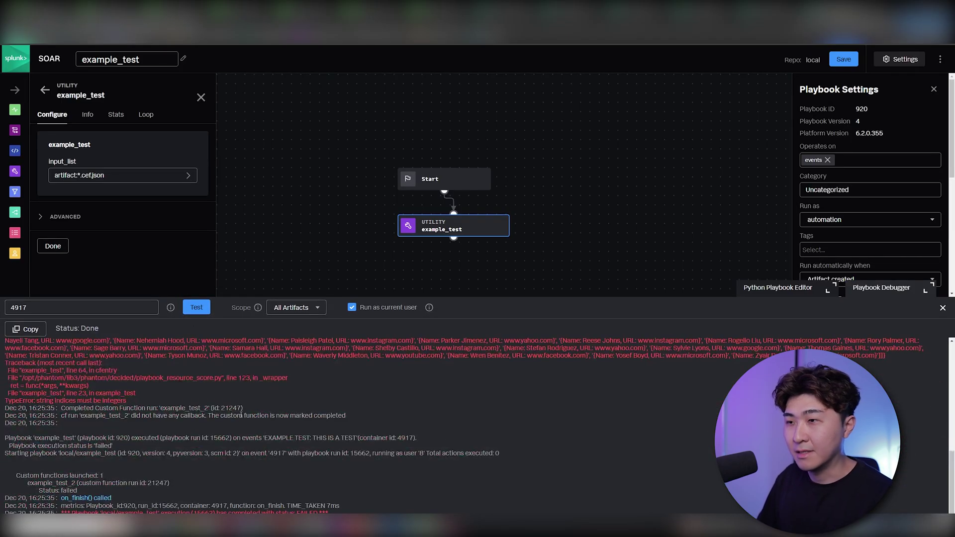
pyautogui.scroll(5, 241, 415)
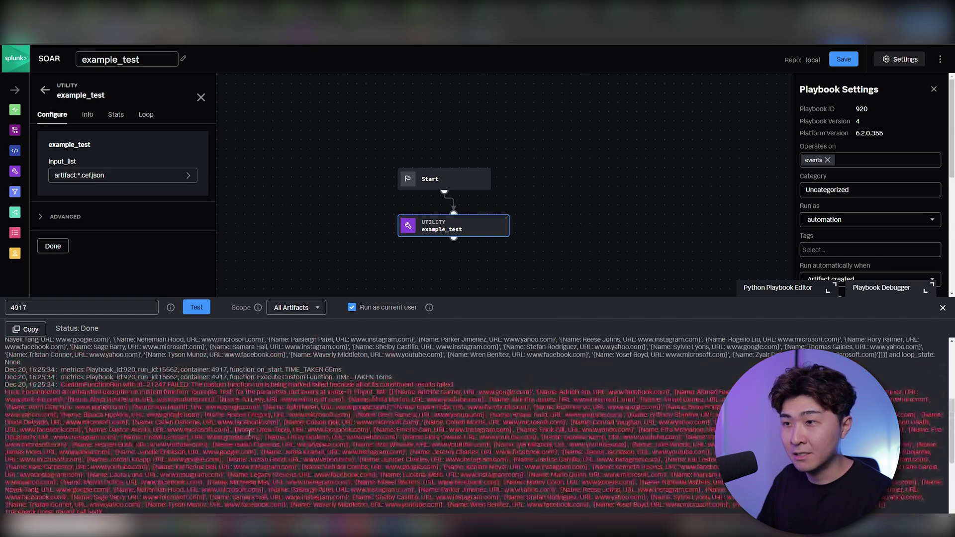
pyautogui.scroll(-3, 249, 434)
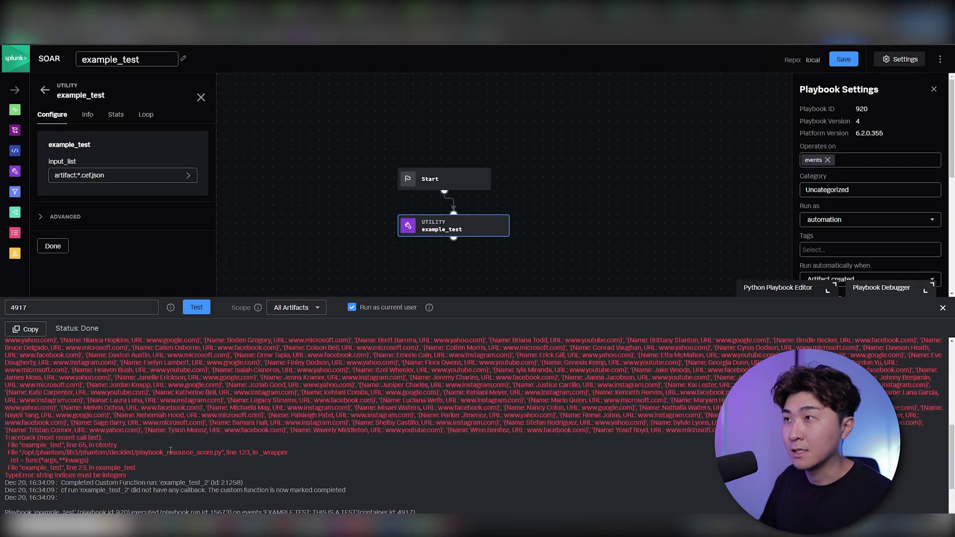
pyautogui.scroll(2, 177, 444)
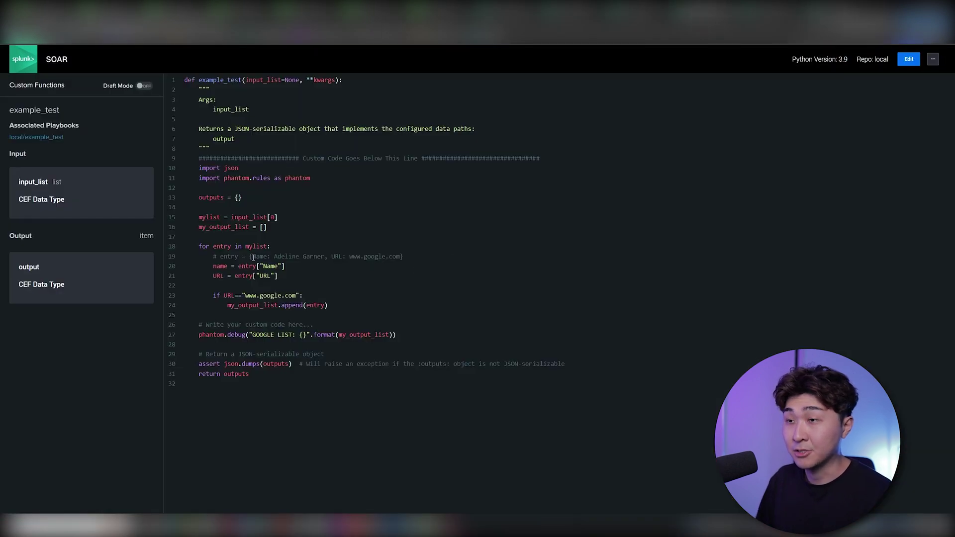
pyautogui.moveTo(249, 256); pyautogui.dragTo(406, 255)
pyautogui.click(412, 257)
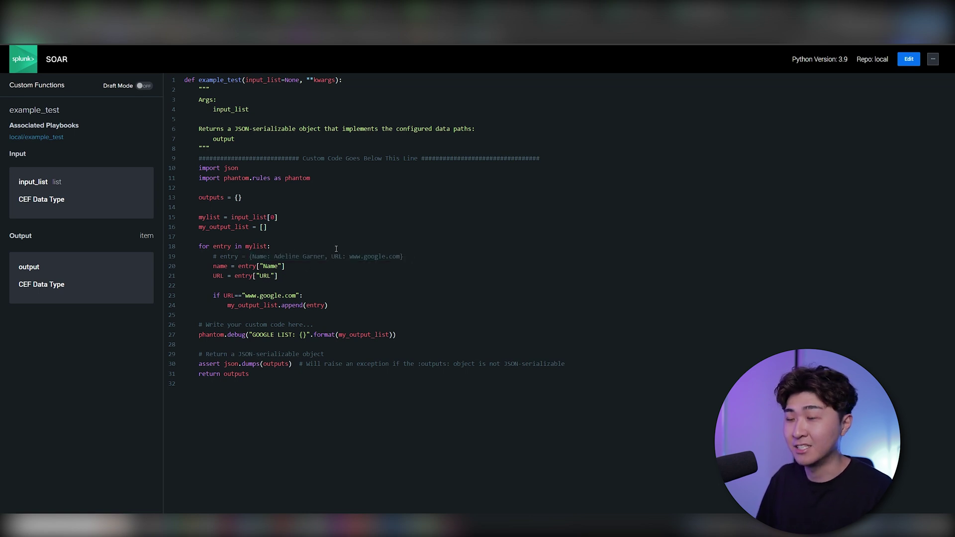
# Reopen the function for editing and replace entry["Name"] with entry.split("Name: ")[1].split(", ")[0] in the name assignment
pyautogui.click(908, 59)
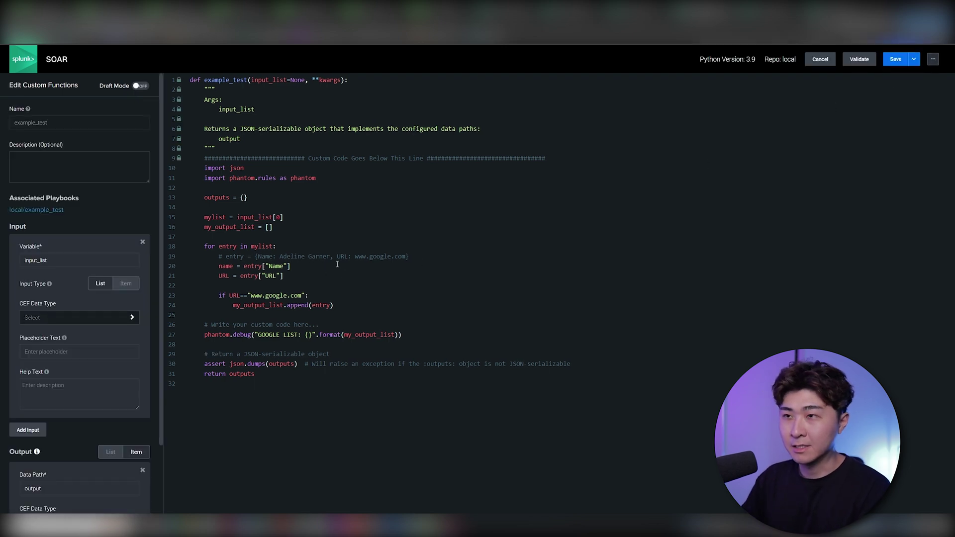
pyautogui.hotkey('shift', 'Left')
pyautogui.hotkey('shift', 'Left')
pyautogui.hotkey('shift', 'Left')
pyautogui.hotkey('shift', 'Left')
pyautogui.hotkey('shift', 'Left')
pyautogui.hotkey('shift', 'Left')
pyautogui.hotkey('shift', 'Left')
pyautogui.hotkey('shift', 'Left')
pyautogui.hotkey('shift', 'Left')
pyautogui.hotkey('shift', 'Left')
pyautogui.hotkey('shift', 'Left')
pyautogui.hotkey('shift', 'Left')
pyautogui.hotkey('shift', 'Left')
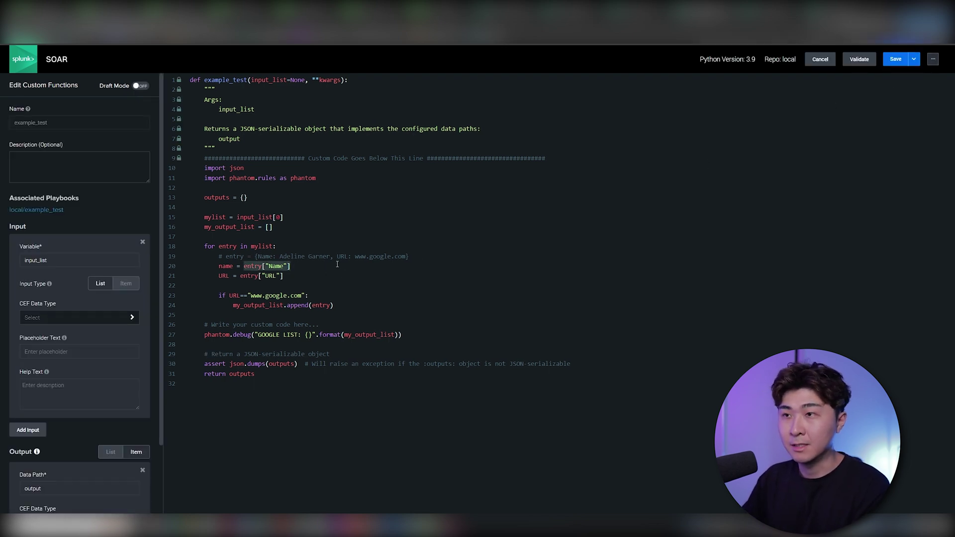
pyautogui.press('BackSpace')
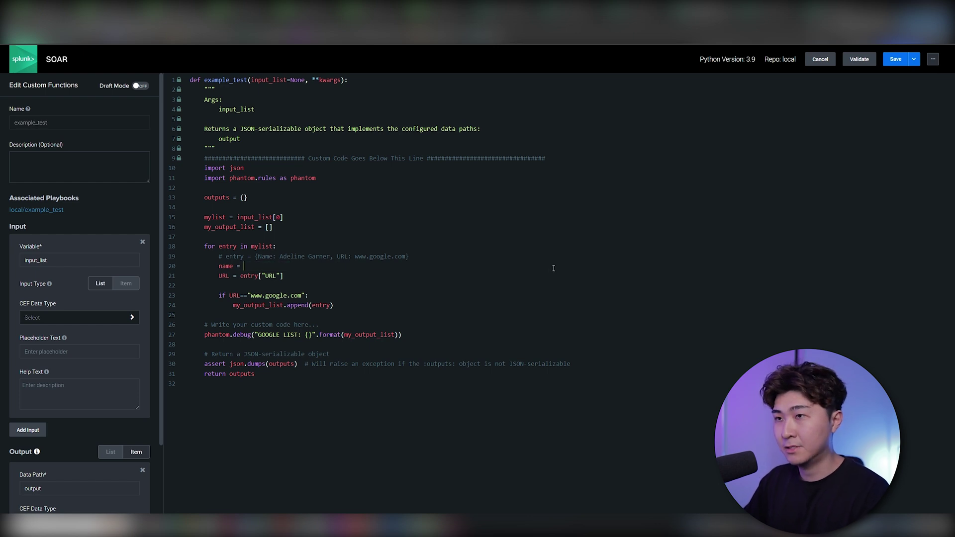
# Add phantom.debug("here: {}".format(name)) below the name assignment and save the function
pyautogui.write('phantom.deb')
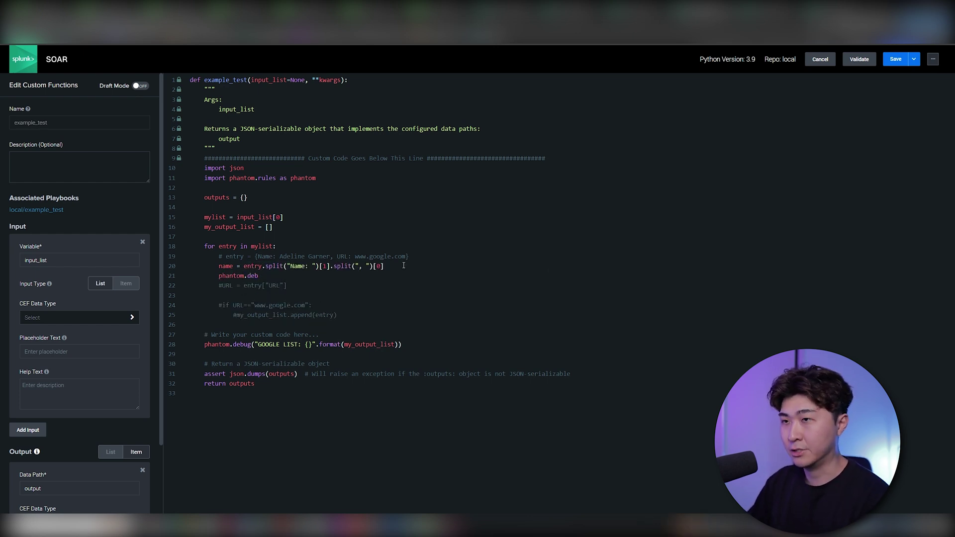
pyautogui.write('ug(')
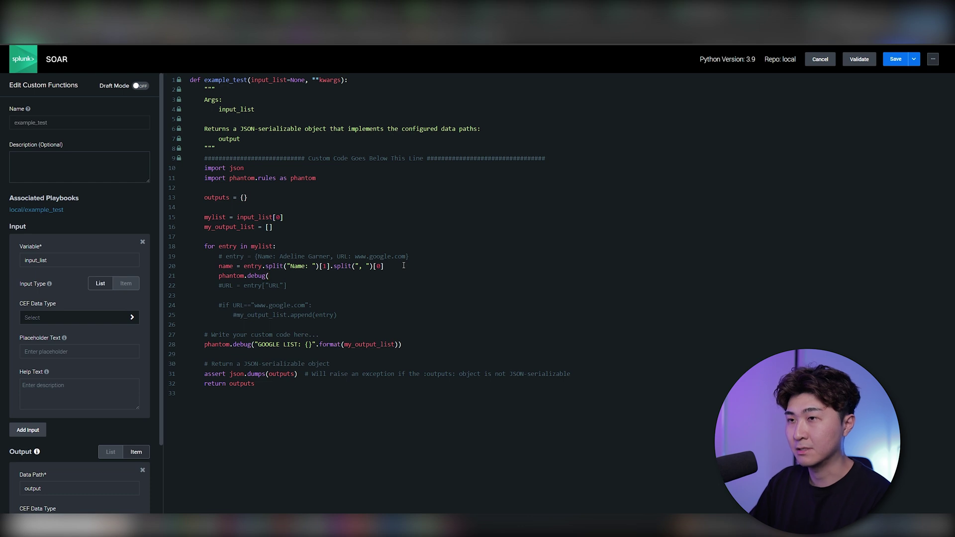
pyautogui.write('"here: {}')
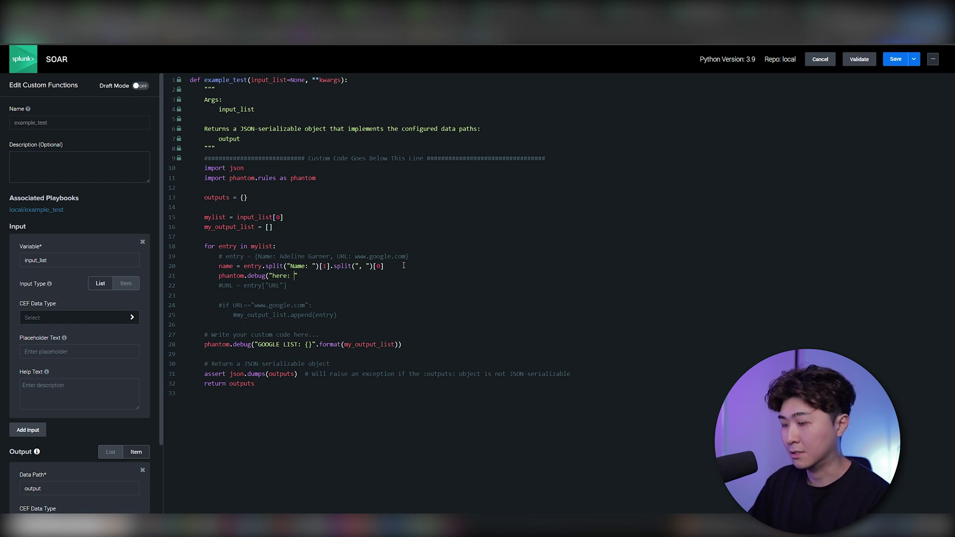
pyautogui.write('.format()')
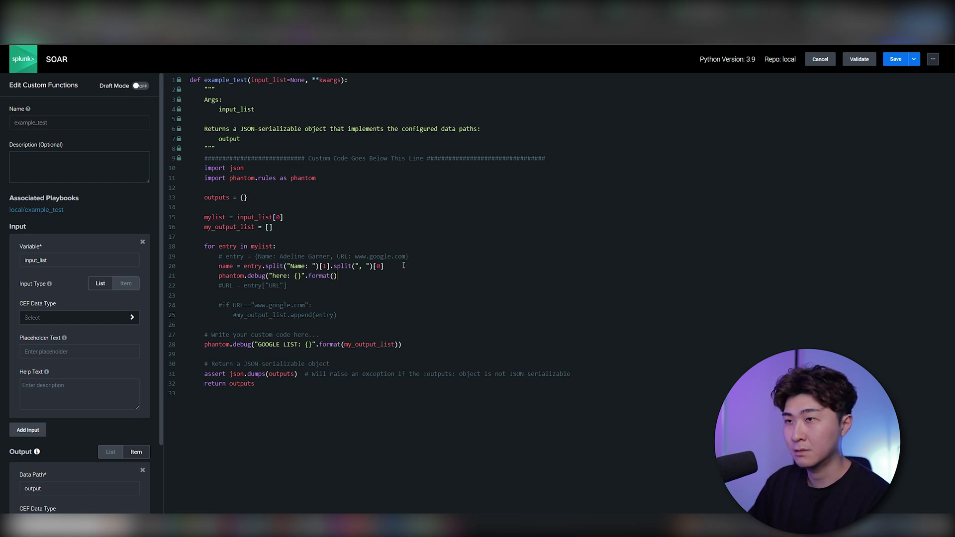
pyautogui.write(')name')
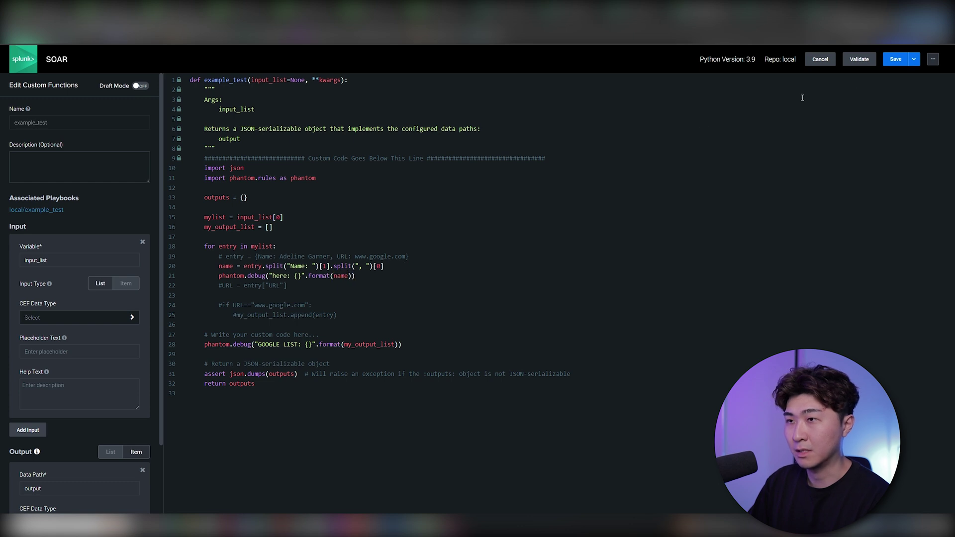
pyautogui.hotkey('ctrl', 's')
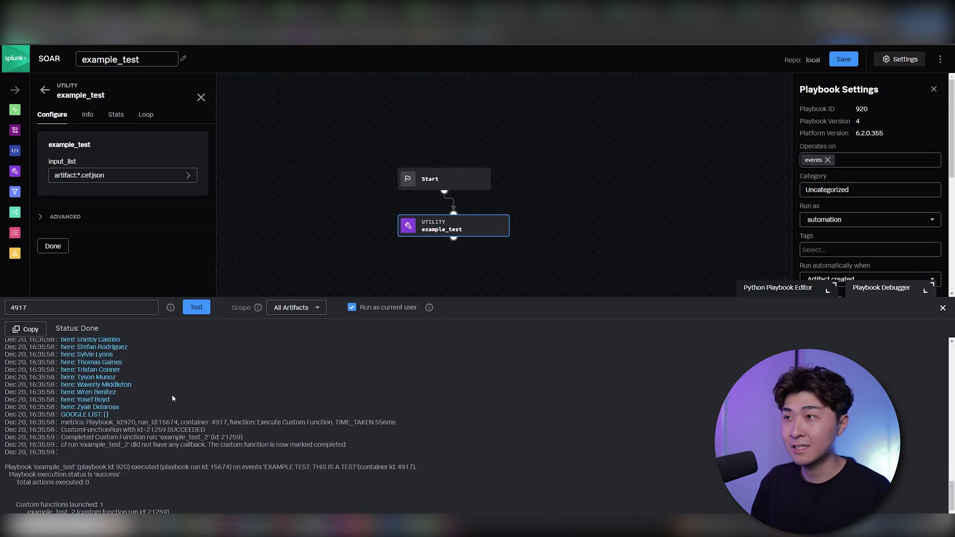
# Examine the extracted names in the "here:" lines of the debugger log for event 4917
pyautogui.scroll(5, 151, 412)
pyautogui.moveTo(119, 416); pyautogui.dragTo(78, 415)
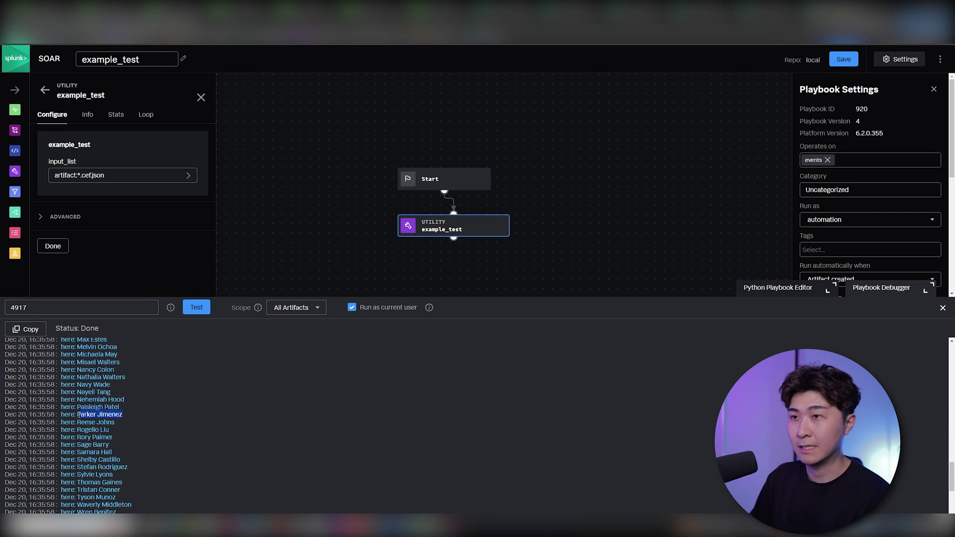
pyautogui.click(186, 422)
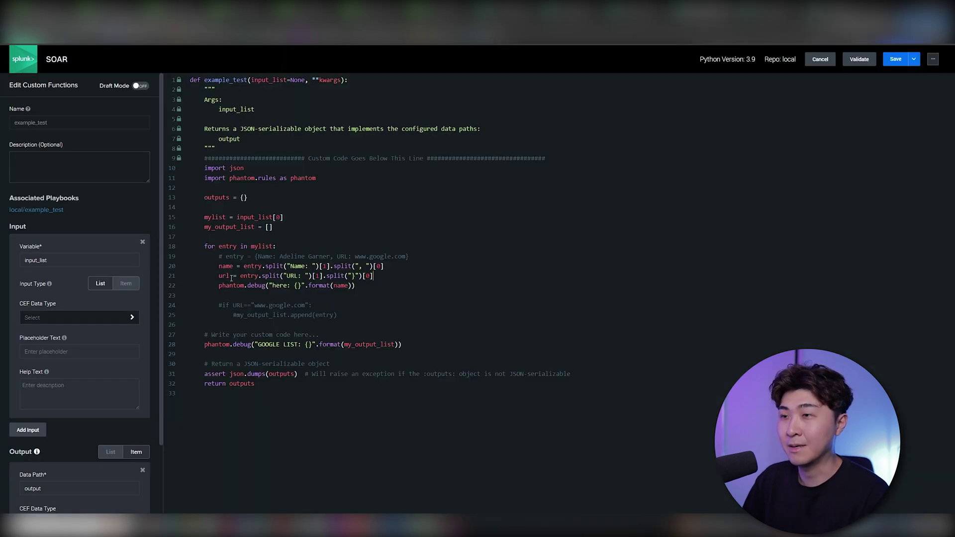
pyautogui.doubleClick(223, 277)
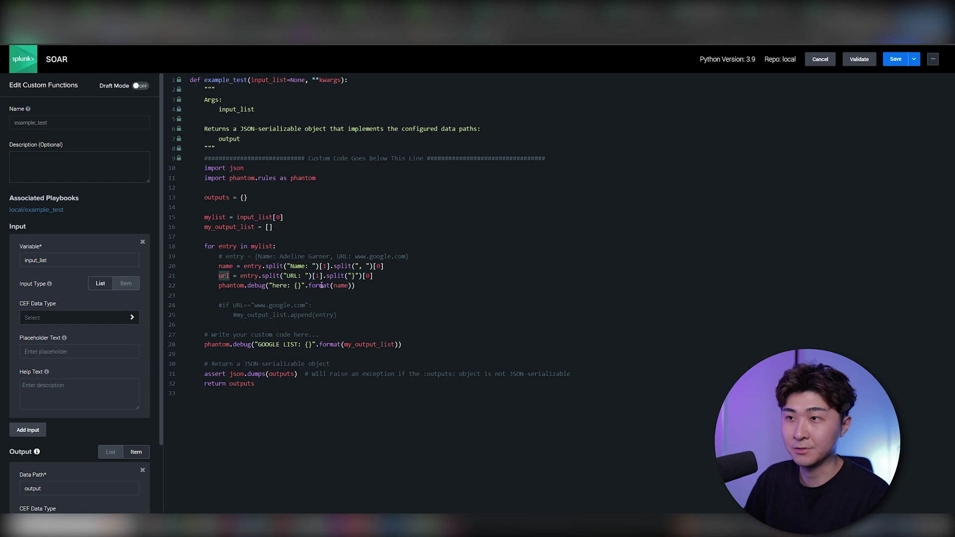
pyautogui.tripleClick(303, 286)
pyautogui.press('BackSpace')
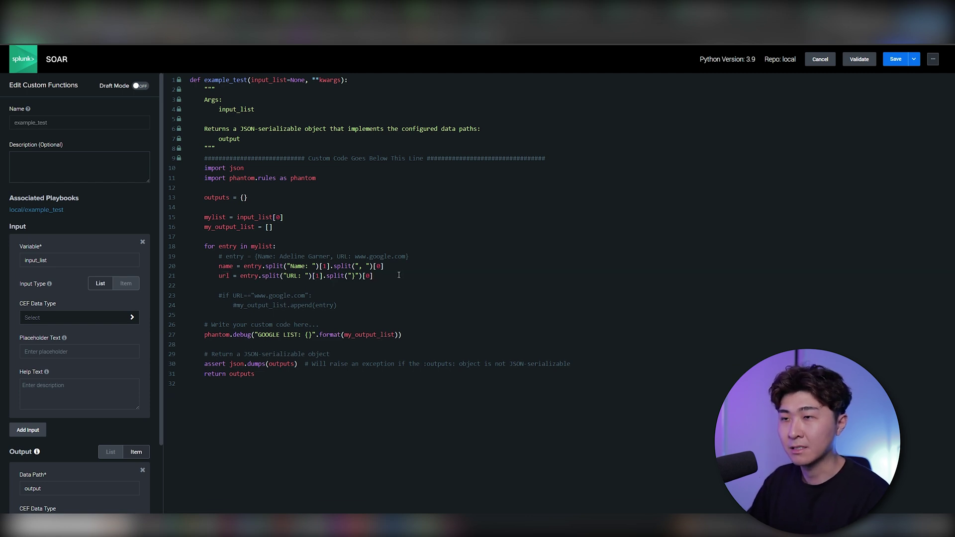
pyautogui.click(223, 295)
pyautogui.hotkey('ctrl', '/')
pyautogui.press('Down')
pyautogui.hotkey('ctrl', '/')
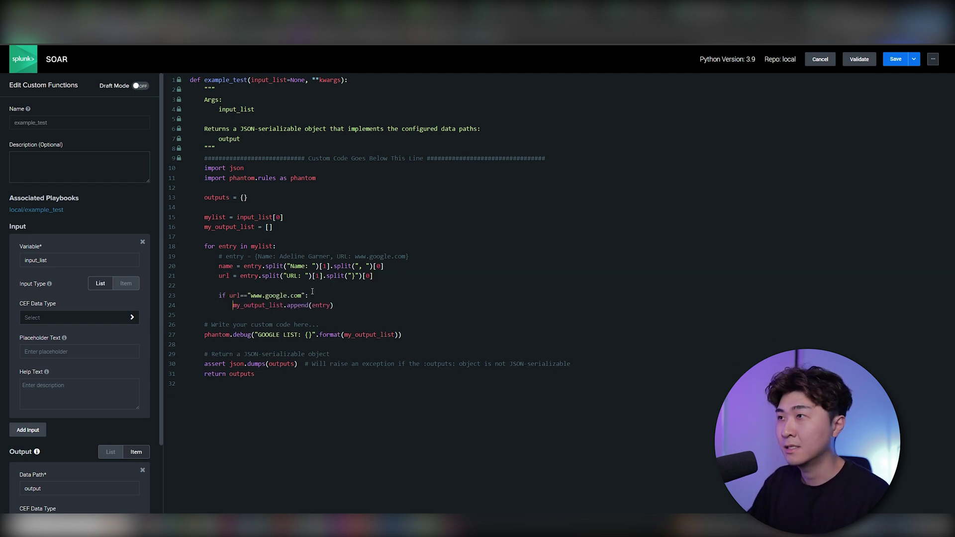
# Save the function and check the GOOGLE LIST entries in the debugger log for event 4917
pyautogui.hotkey('ctrl', 's')
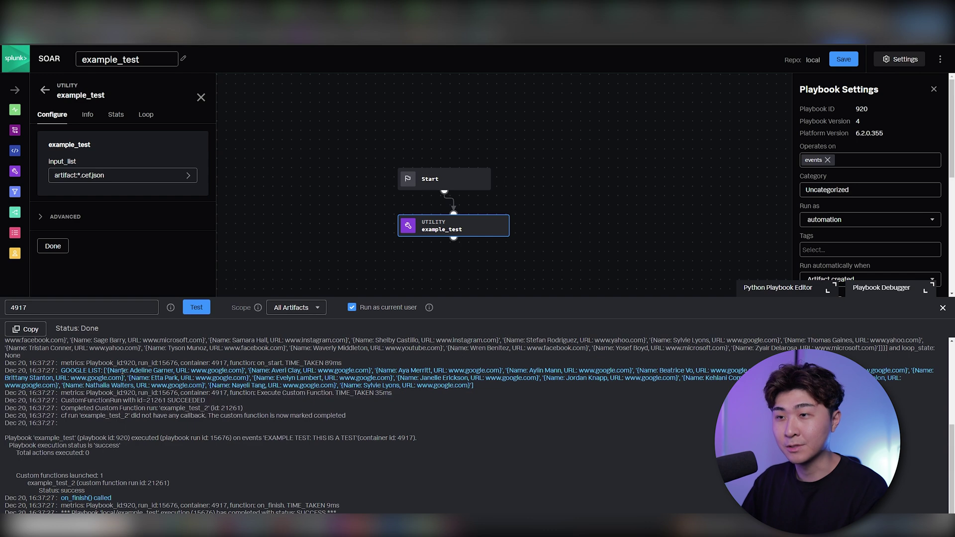
pyautogui.moveTo(107, 370); pyautogui.dragTo(470, 385)
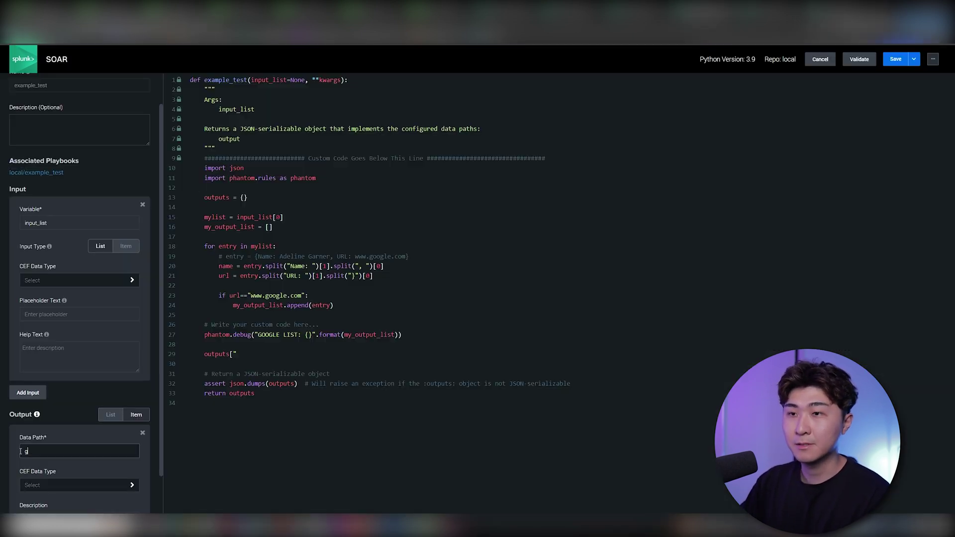
# Set the function's output data path to google_list and select that name for reuse in the code
pyautogui.write('google_')
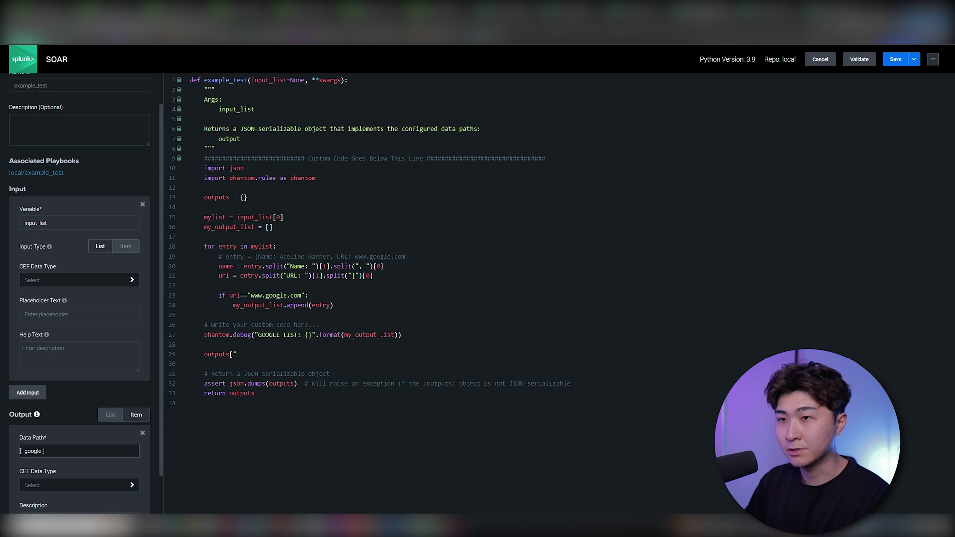
pyautogui.write('list')
pyautogui.doubleClick(38, 451)
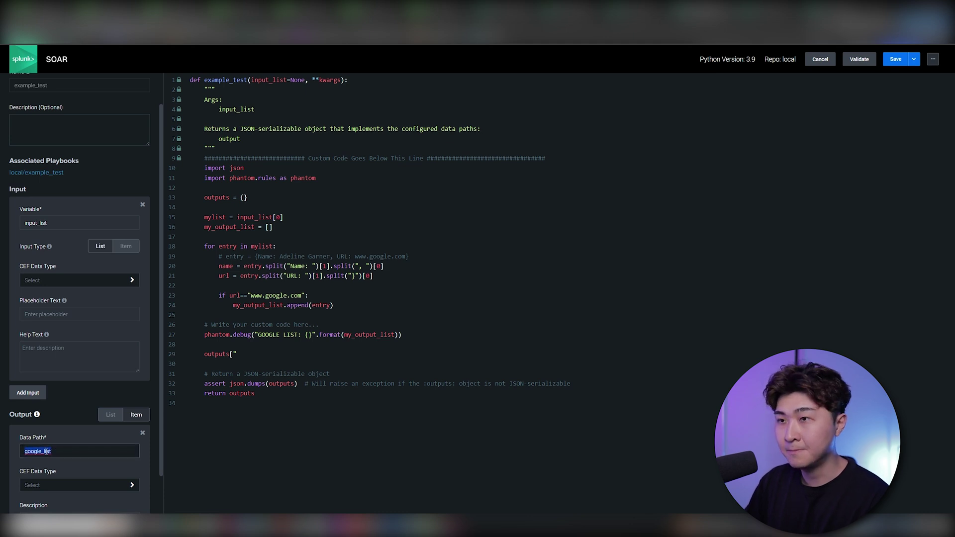
# Complete the code line outputs["google_list"] = so that it assigns my_output_list
pyautogui.click(249, 353)
pyautogui.write('google_list')
pyautogui.write('"]')
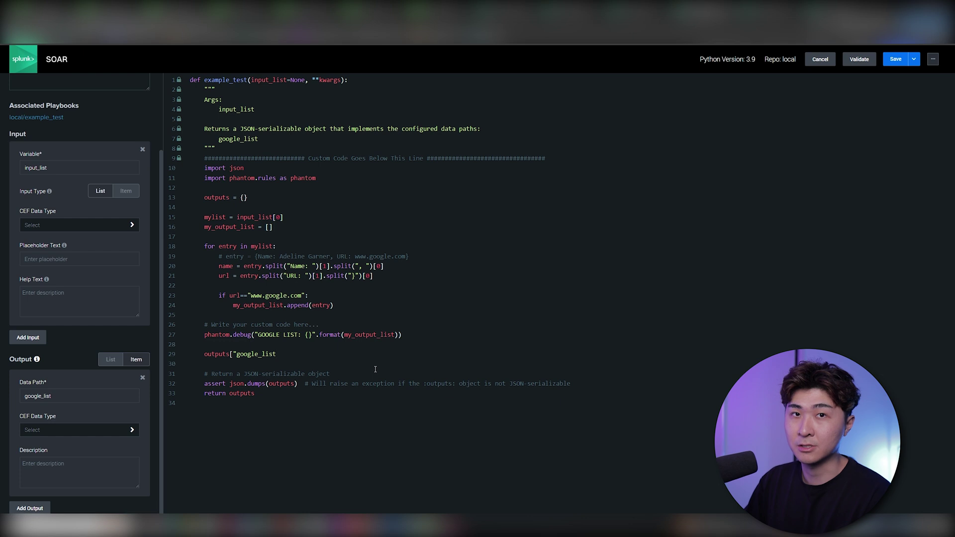
pyautogui.doubleClick(227, 227)
pyautogui.hotkey('ctrl', 'c')
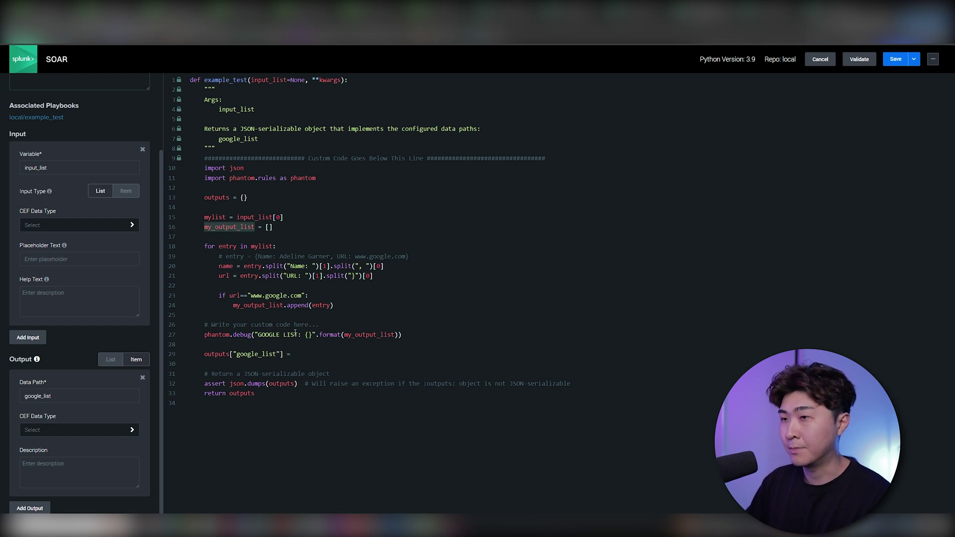
pyautogui.click(304, 357)
pyautogui.hotkey('ctrl', 'v')
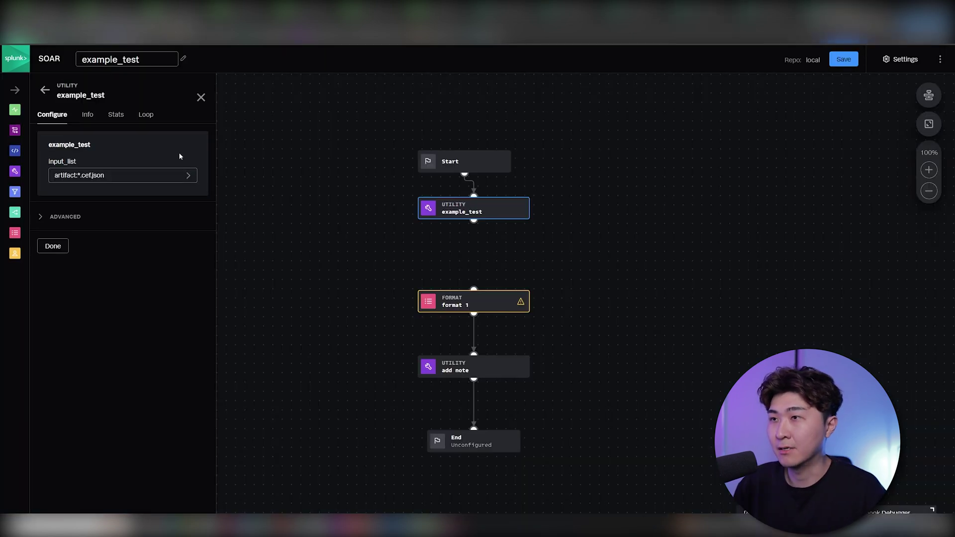
# Connect the example_test block to format 1 and set format 1's parameter 0 to google_list from example_test_2
pyautogui.moveTo(476, 228); pyautogui.dragTo(473, 290)
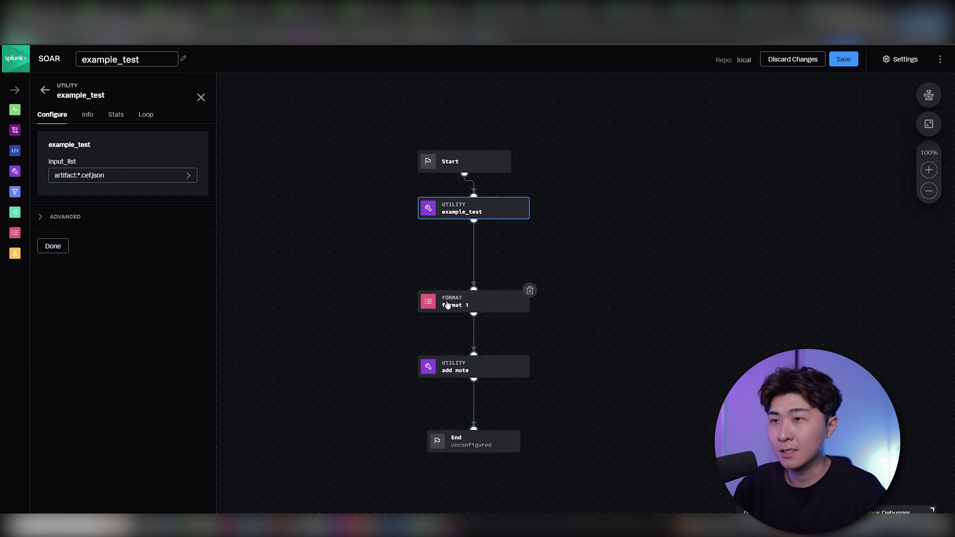
pyautogui.click(474, 301)
pyautogui.click(119, 220)
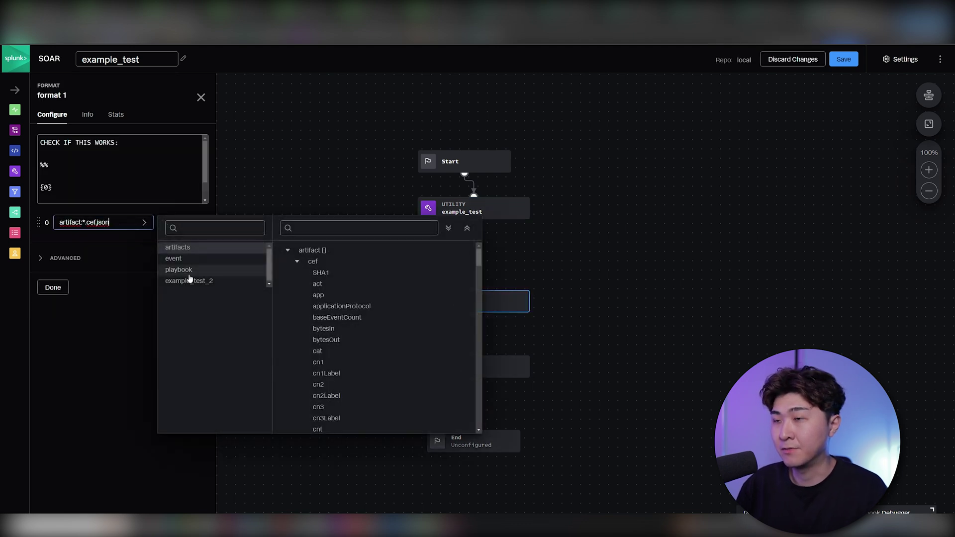
pyautogui.click(189, 281)
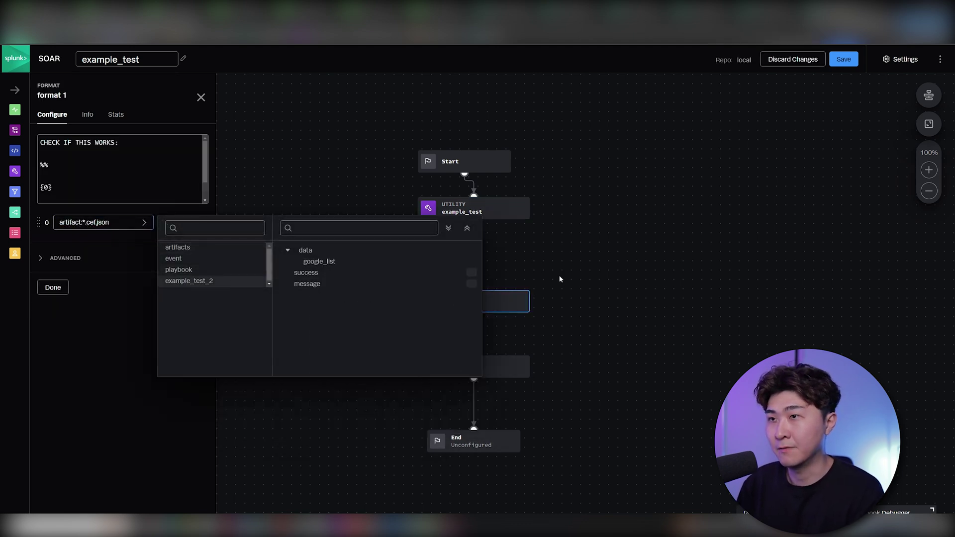
pyautogui.click(330, 262)
# Save and test the playbook on event 4917, and expand the newest CHECK IF THIS WORKS note in that event
pyautogui.hotkey('ctrl', 's')
pyautogui.click(345, 180)
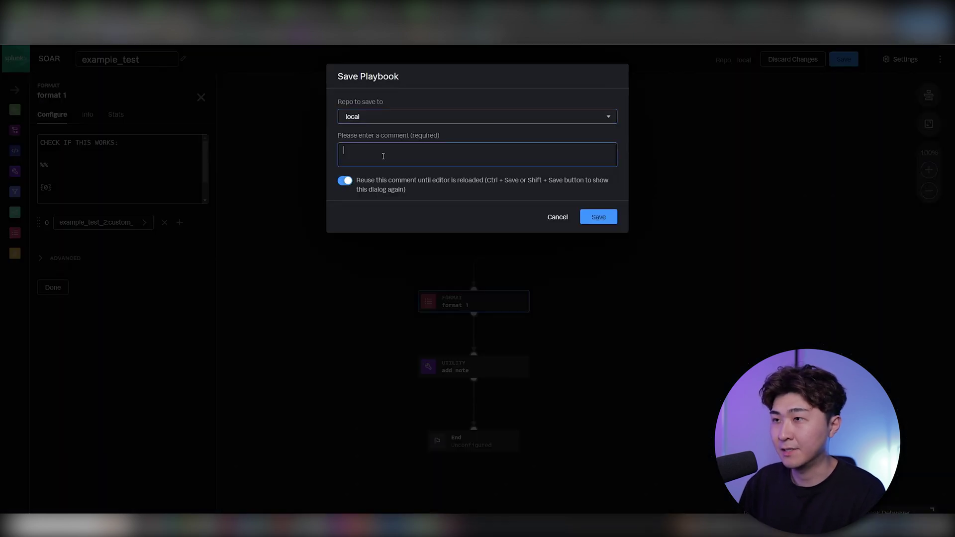
pyautogui.press('Return')
pyautogui.click(890, 513)
pyautogui.click(197, 306)
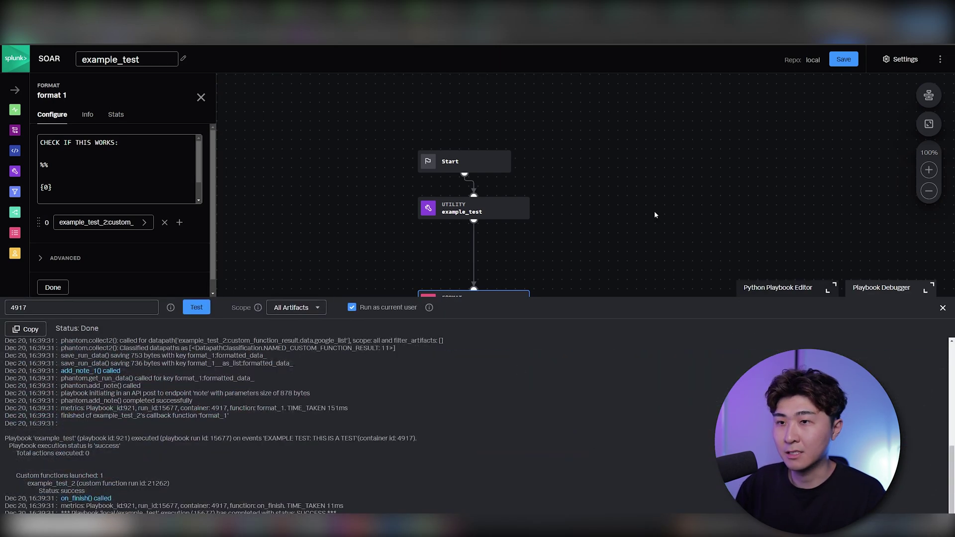
pyautogui.click(780, 36)
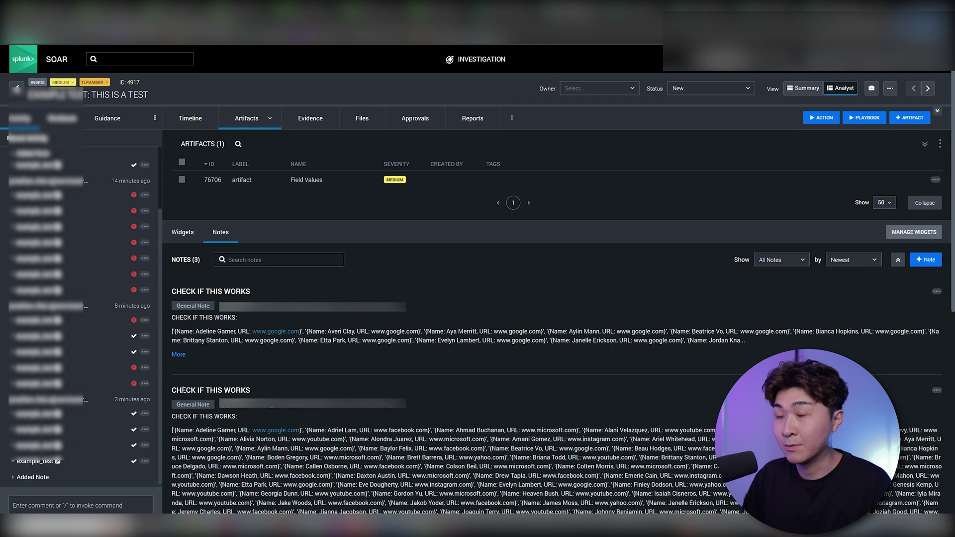
pyautogui.click(179, 354)
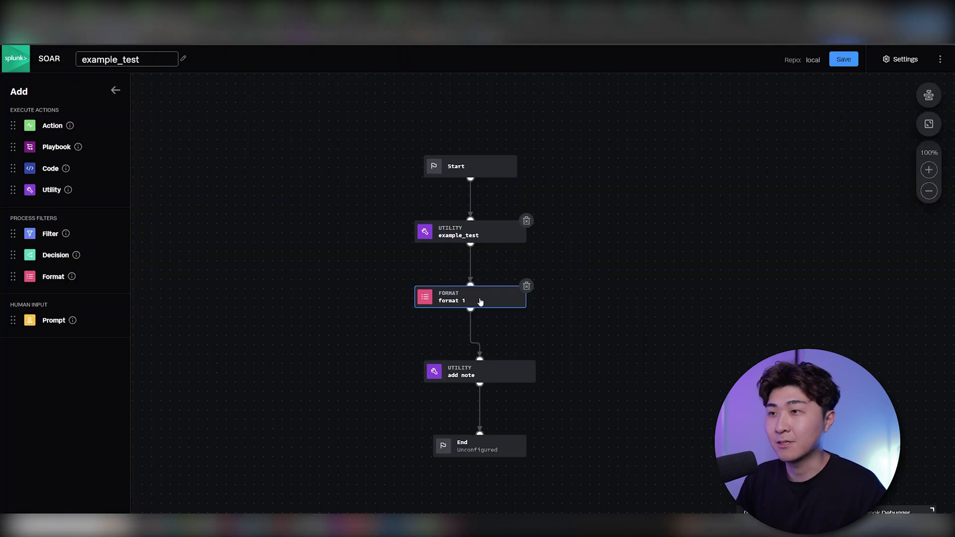
# Remove .google_list from the end of format 1's parameter path and check the newest note in event 4917
pyautogui.click(479, 302)
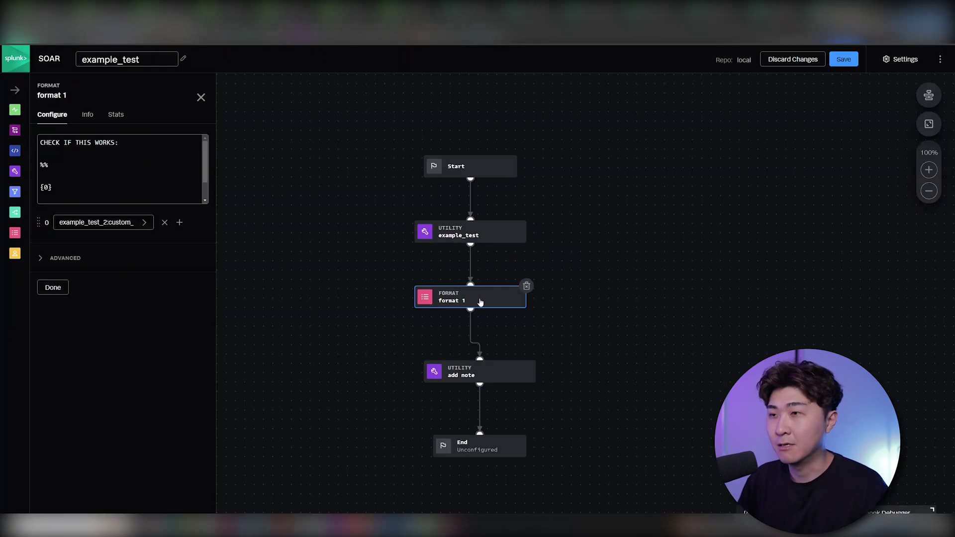
pyautogui.click(102, 223)
pyautogui.moveTo(100, 222); pyautogui.dragTo(133, 223)
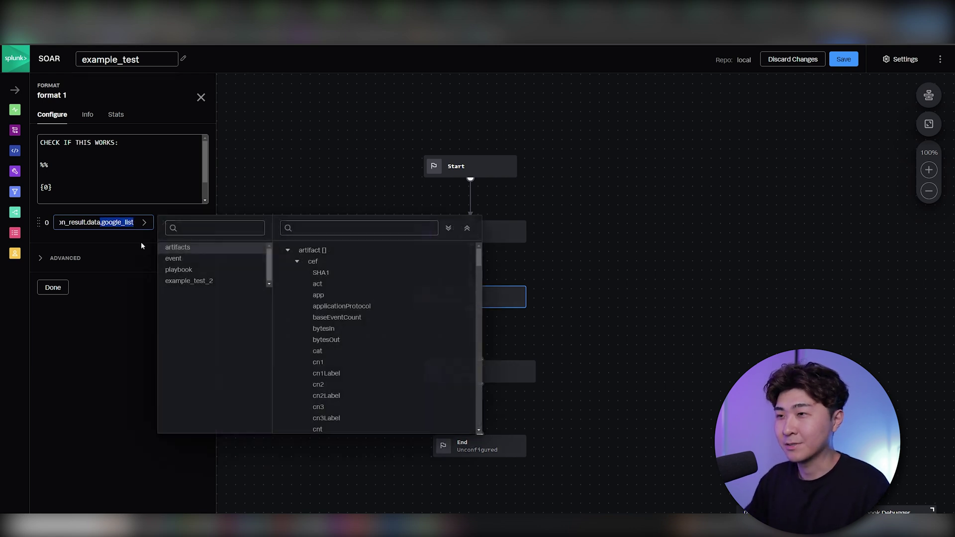
pyautogui.press('BackSpace')
pyautogui.click(143, 245)
pyautogui.click(53, 287)
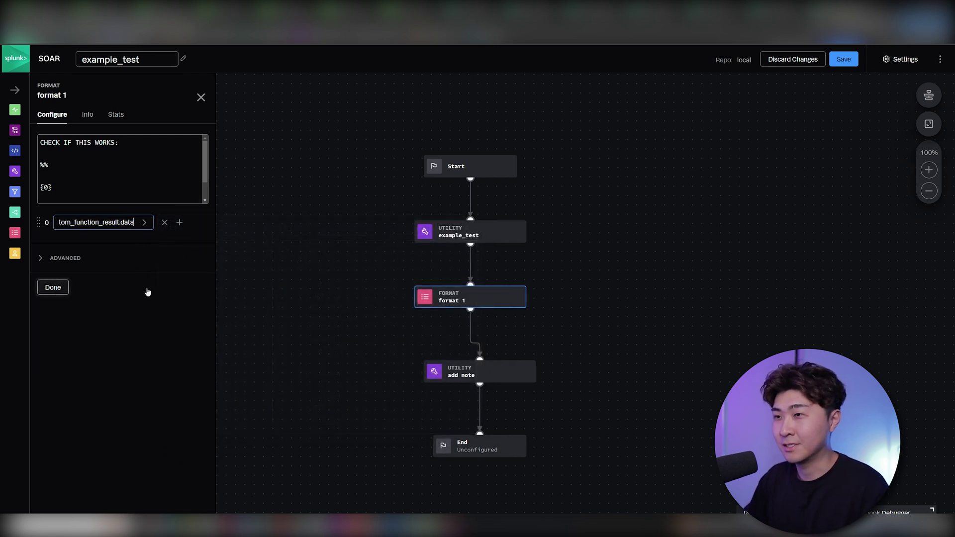
pyautogui.click(854, 57)
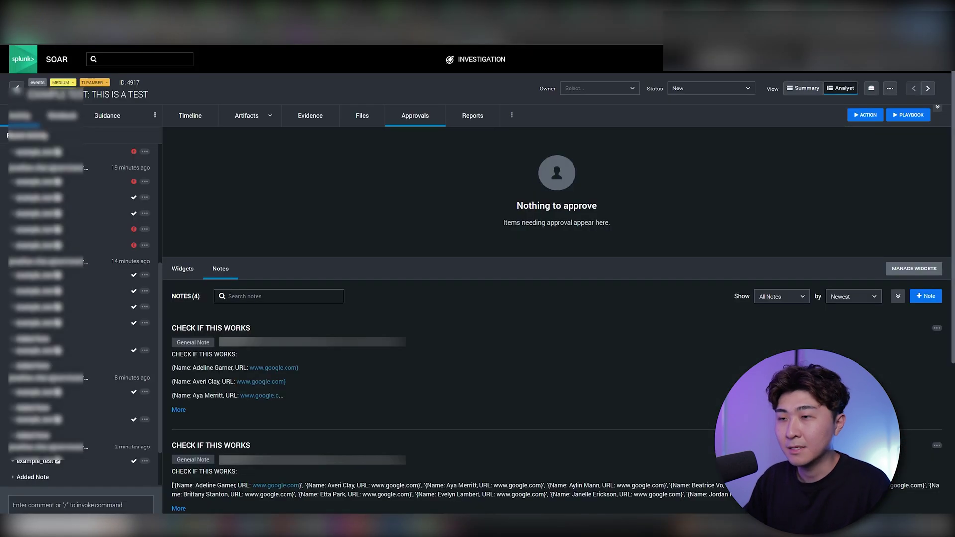
pyautogui.click(184, 409)
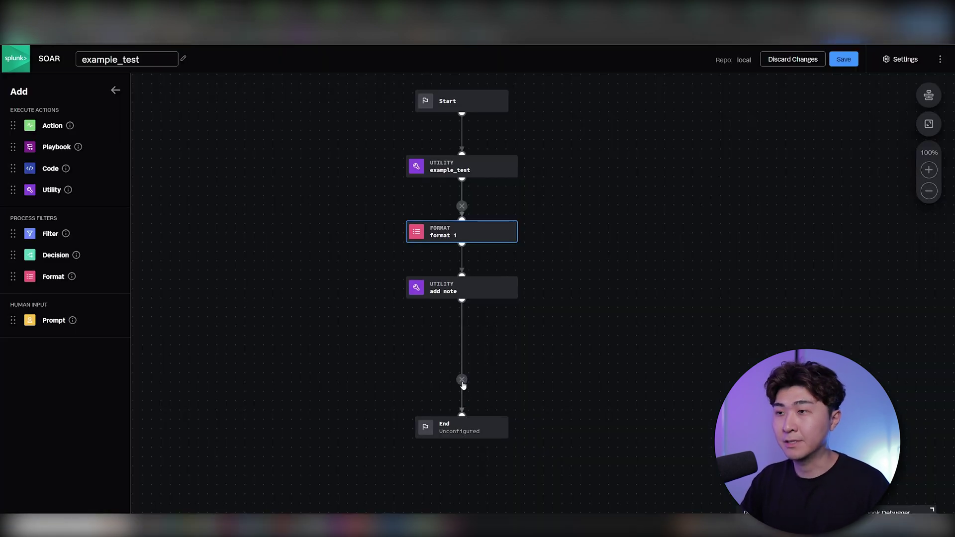
# Add a prompt block after add note with the message "THIS IS AN EXAMPLE PROMPT: SELECT YES TO BAN THIS USER!"
pyautogui.click(481, 324)
pyautogui.moveTo(462, 301); pyautogui.dragTo(462, 325)
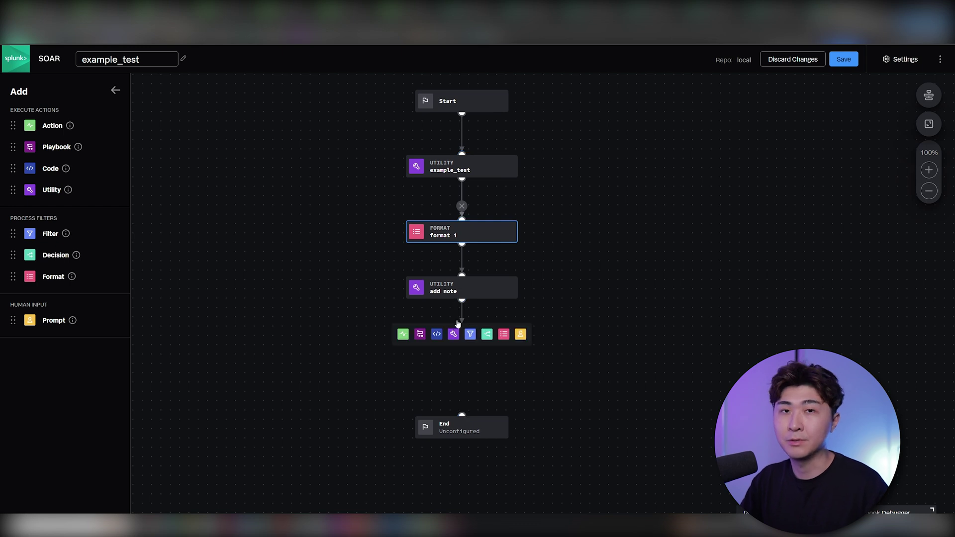
pyautogui.click(520, 335)
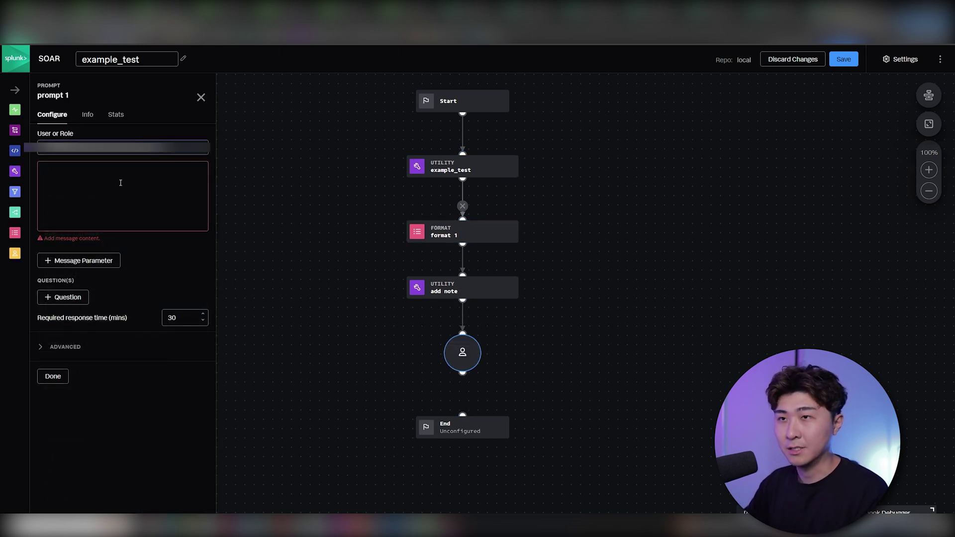
pyautogui.press('Tab')
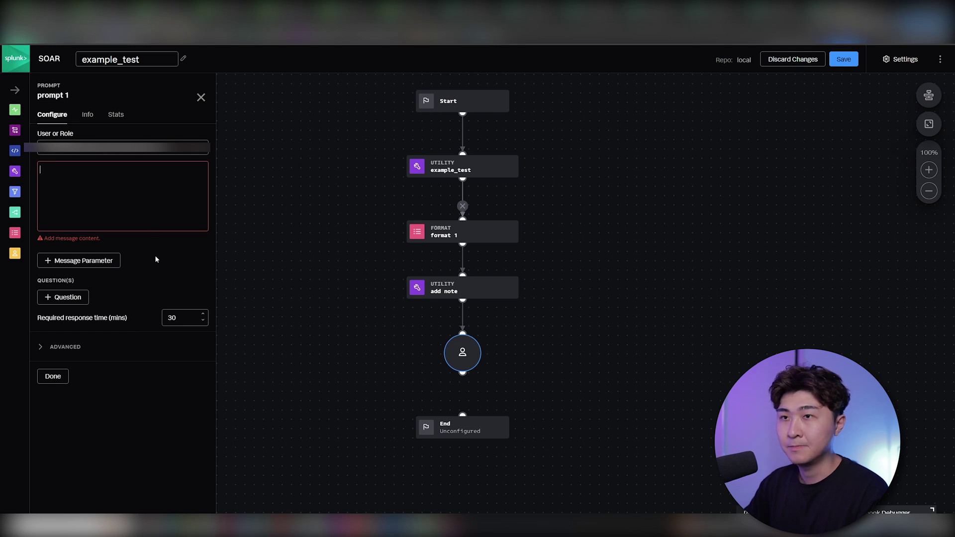
pyautogui.write('THIS I')
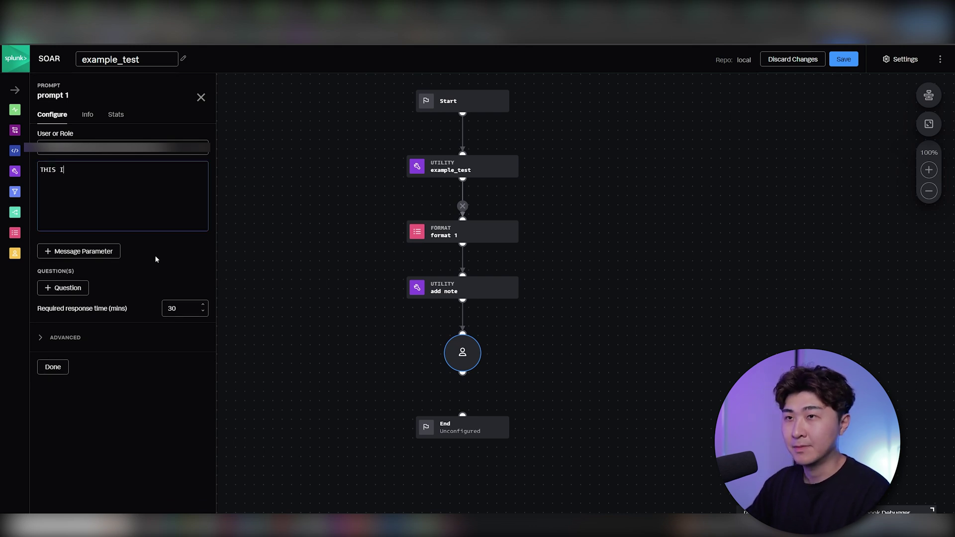
pyautogui.write('S AN EXAMPLE PROMPT: SELECT ')
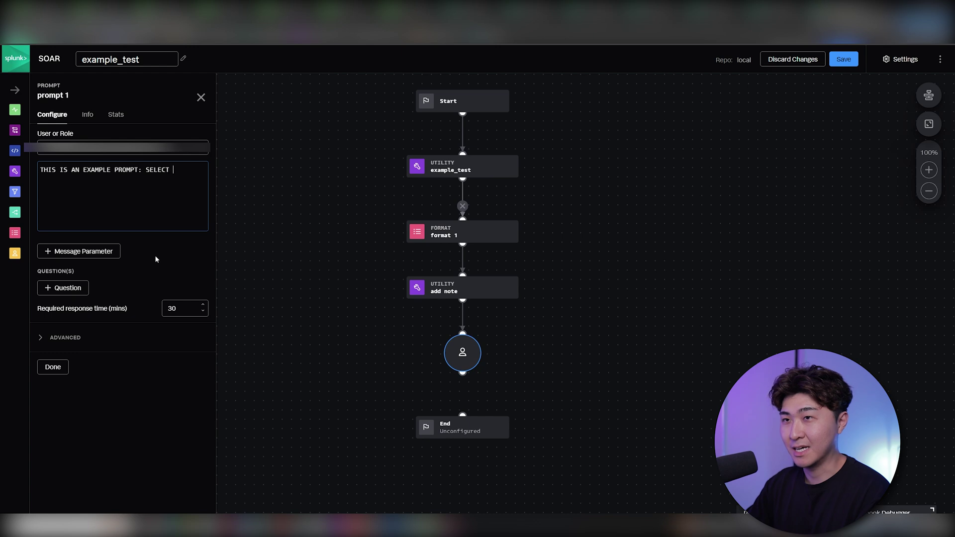
pyautogui.write('YES TO BAN THIS USER!')
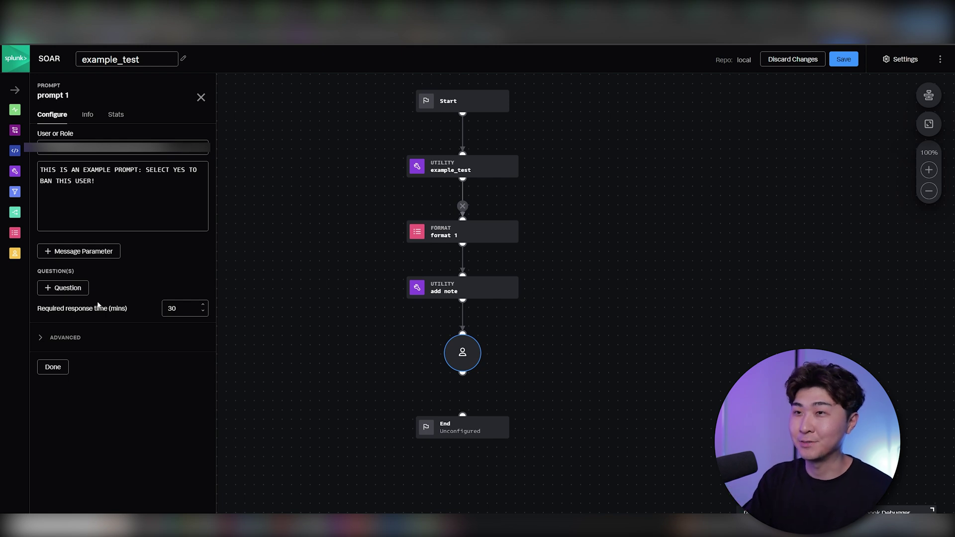
# Add example_test_2's custom_function_result.data as the prompt's message parameter and add a Yes/No question reading "Select Yes"
pyautogui.click(80, 288)
pyautogui.click(98, 251)
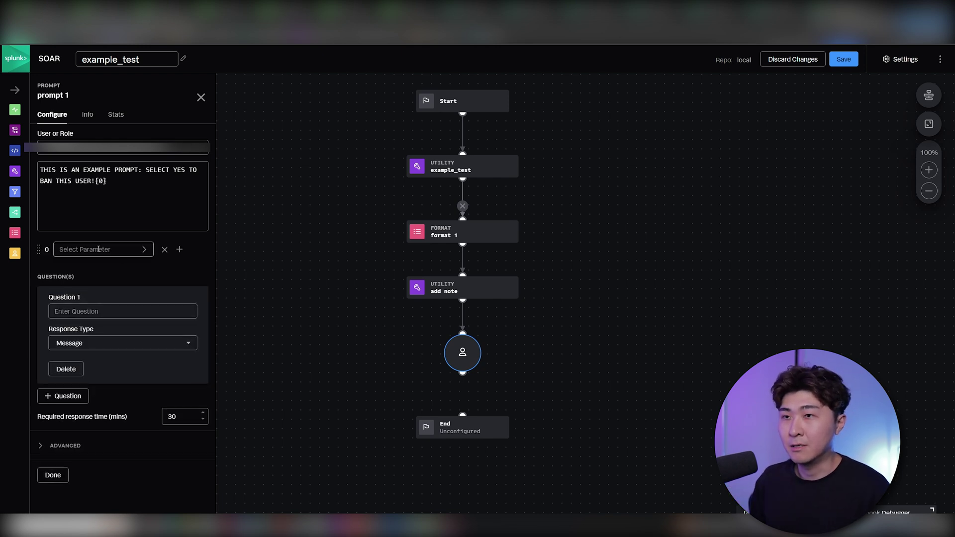
pyautogui.click(98, 249)
pyautogui.click(318, 288)
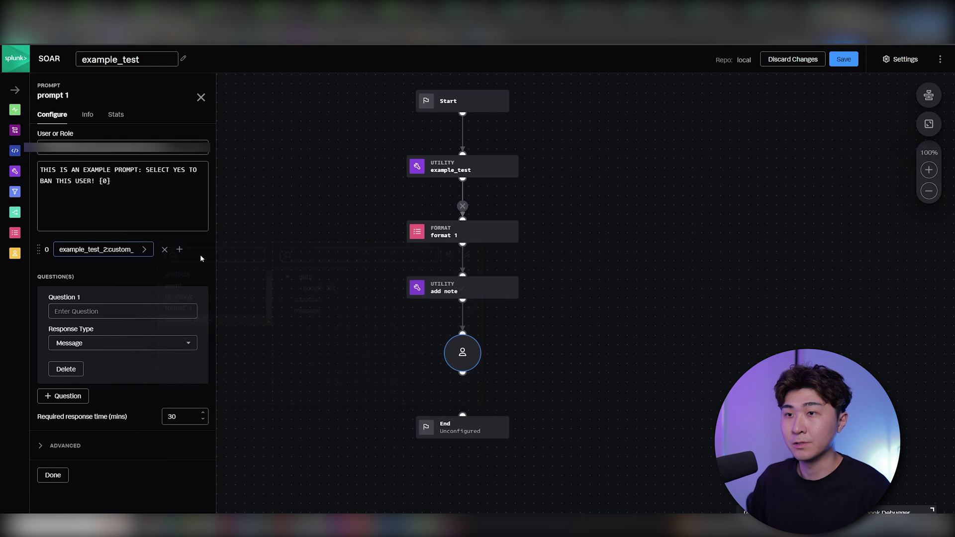
pyautogui.click(122, 311)
pyautogui.write('Select Yes or NO')
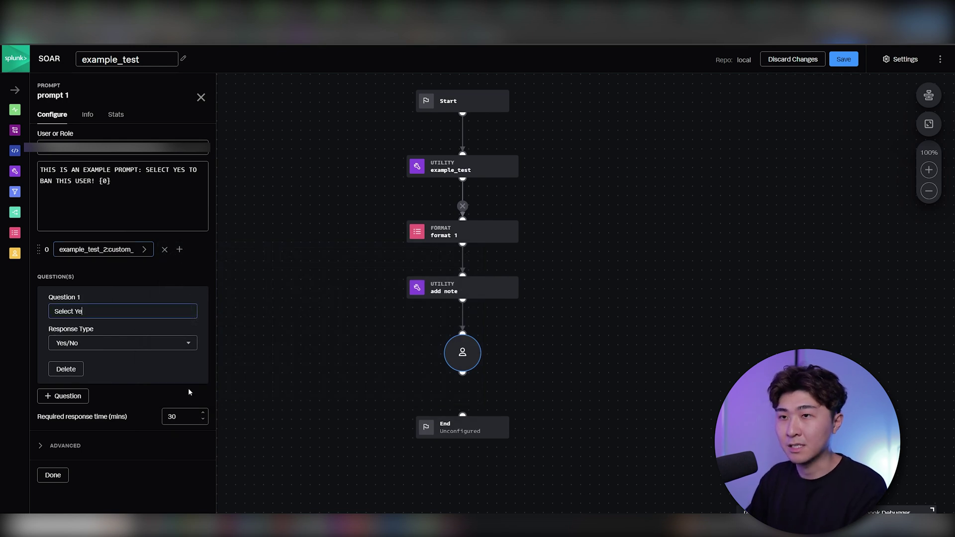
# Connect the prompt block to End, and save and test the playbook on event 4917
pyautogui.click(463, 381)
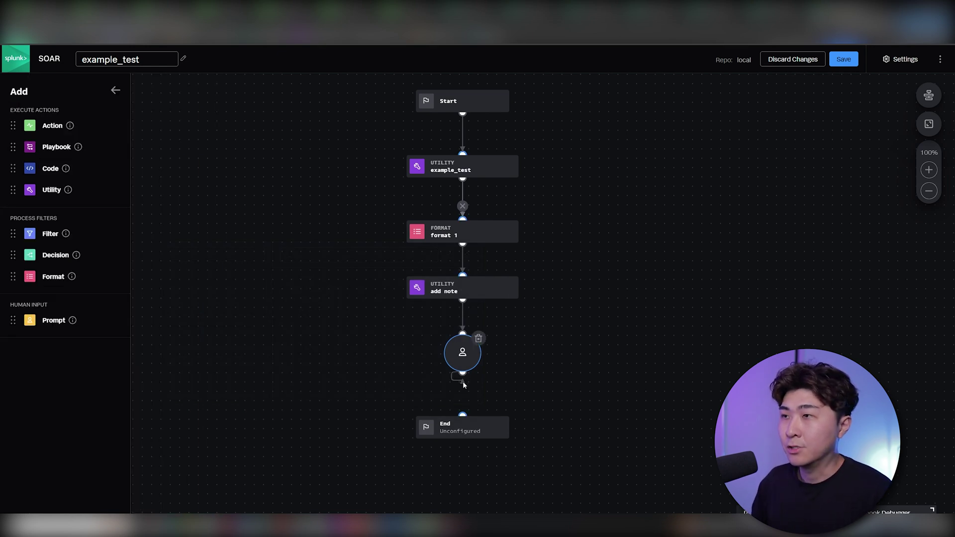
pyautogui.click(841, 60)
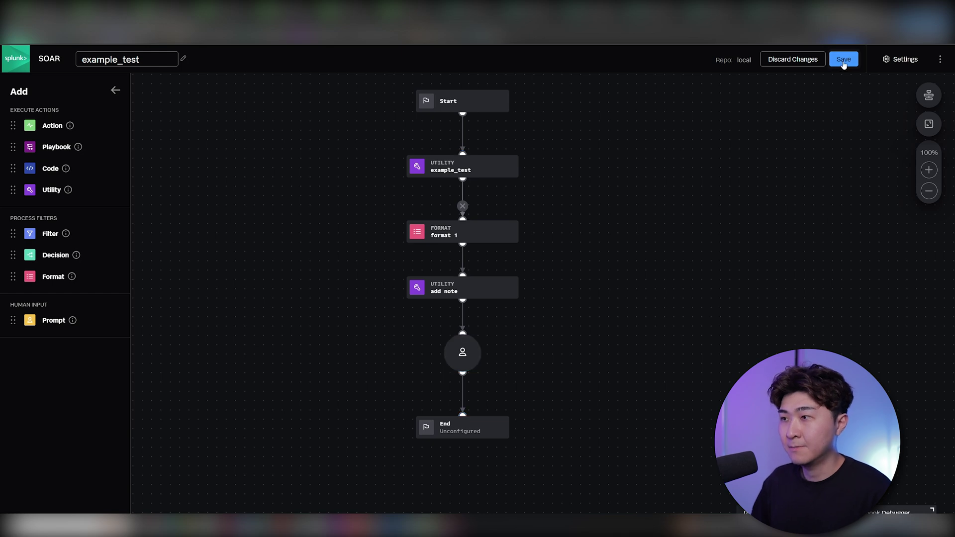
pyautogui.click(200, 307)
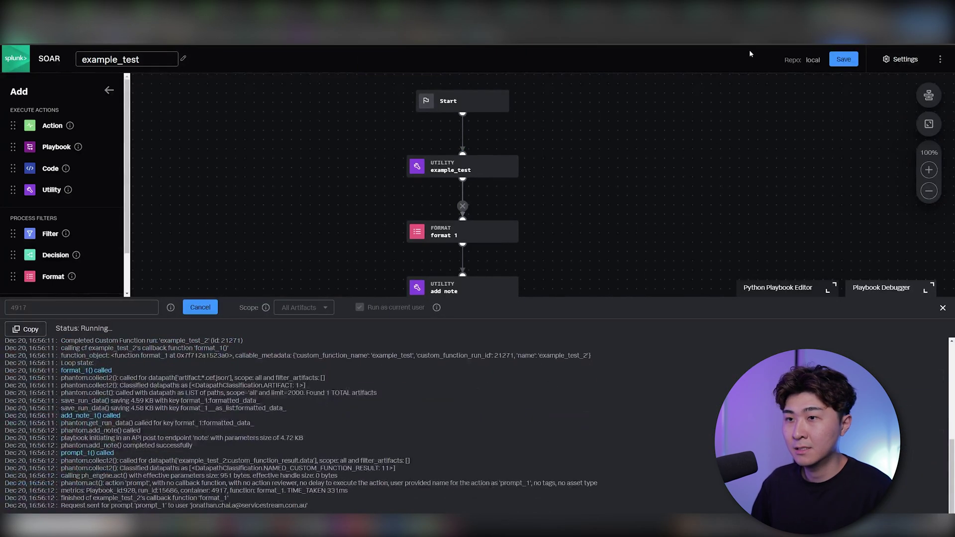
# Open the pending prompt in event 4917's approvals and complete it with the answer Yes
pyautogui.click(847, 15)
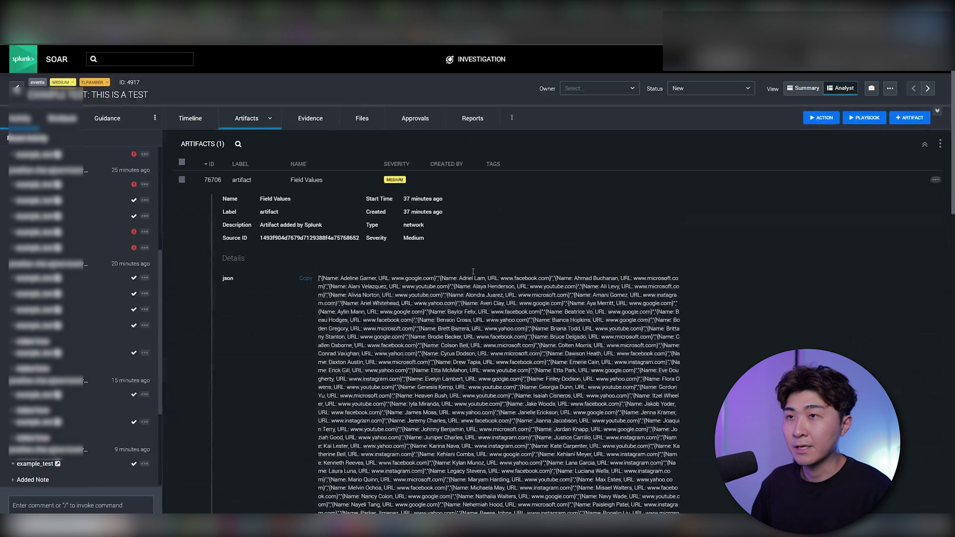
pyautogui.click(427, 119)
pyautogui.click(572, 183)
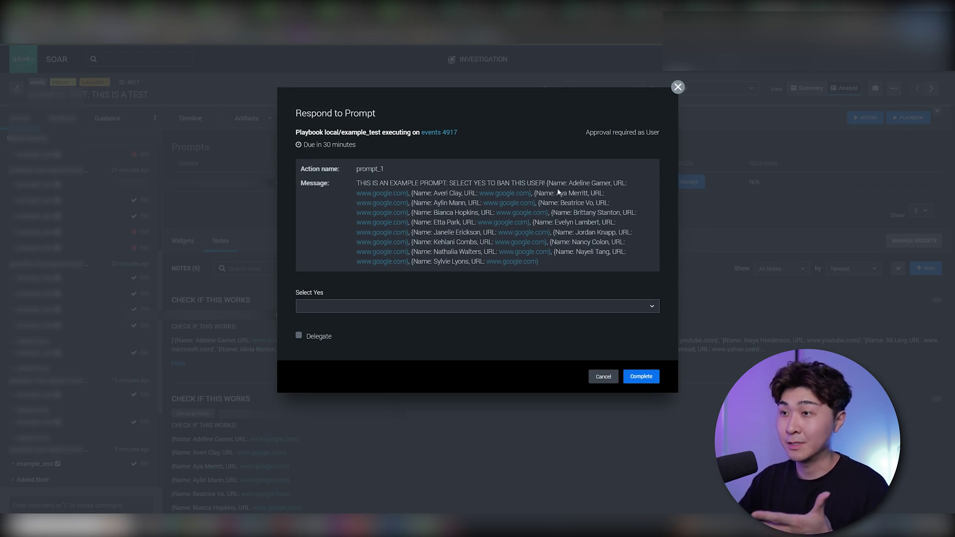
pyautogui.click(400, 305)
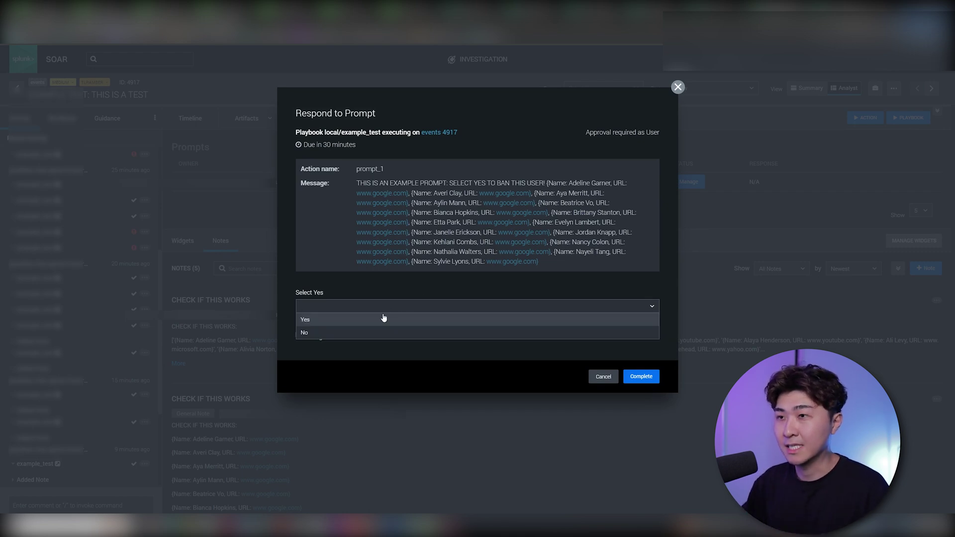
pyautogui.click(383, 318)
pyautogui.click(641, 377)
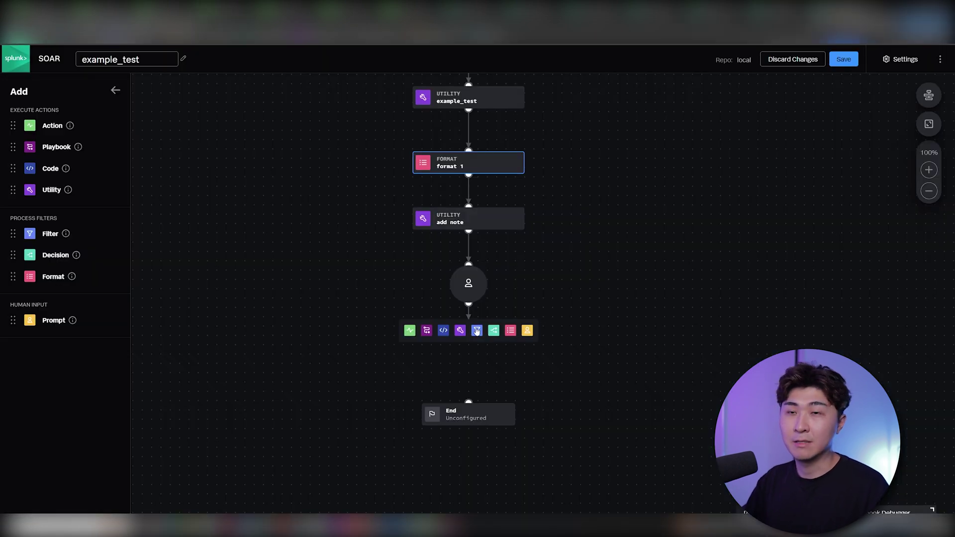
# Add a filter block after the prompt with the condition prompt_1:action_result.summary.responses.0 == Yes
pyautogui.click(477, 330)
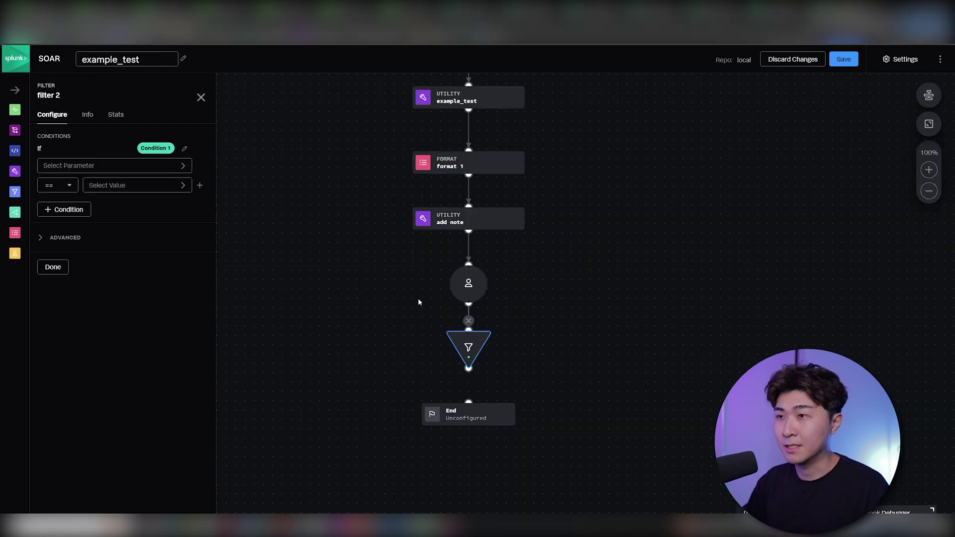
pyautogui.click(122, 167)
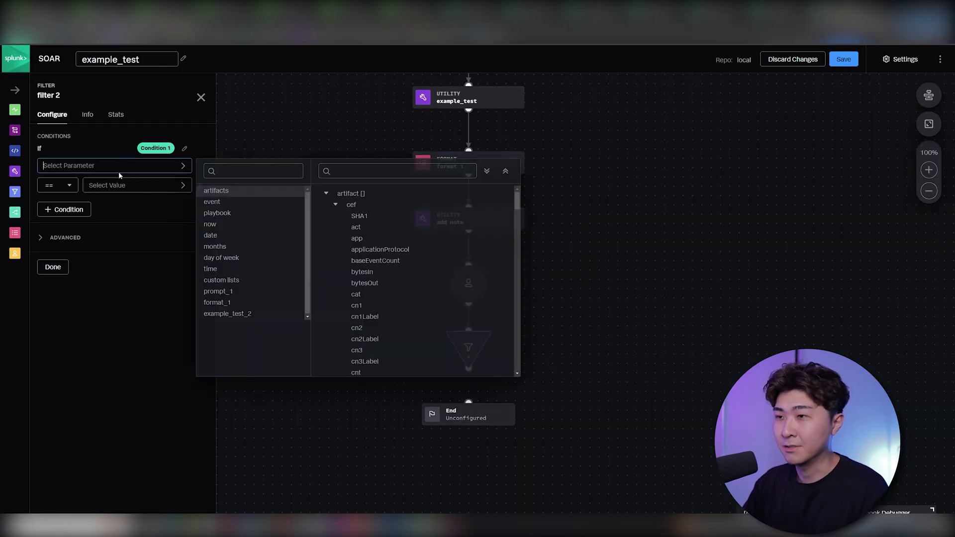
pyautogui.click(234, 293)
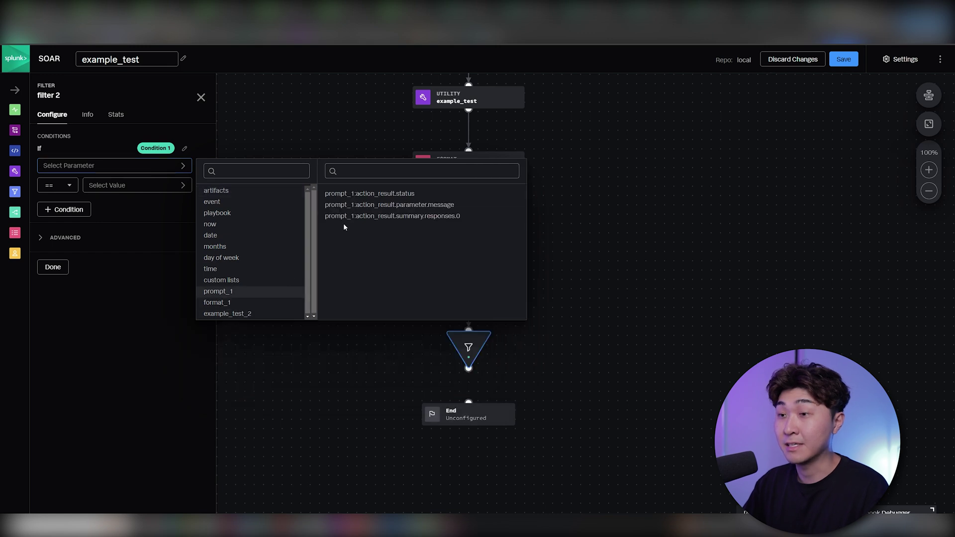
pyautogui.click(368, 216)
pyautogui.click(132, 186)
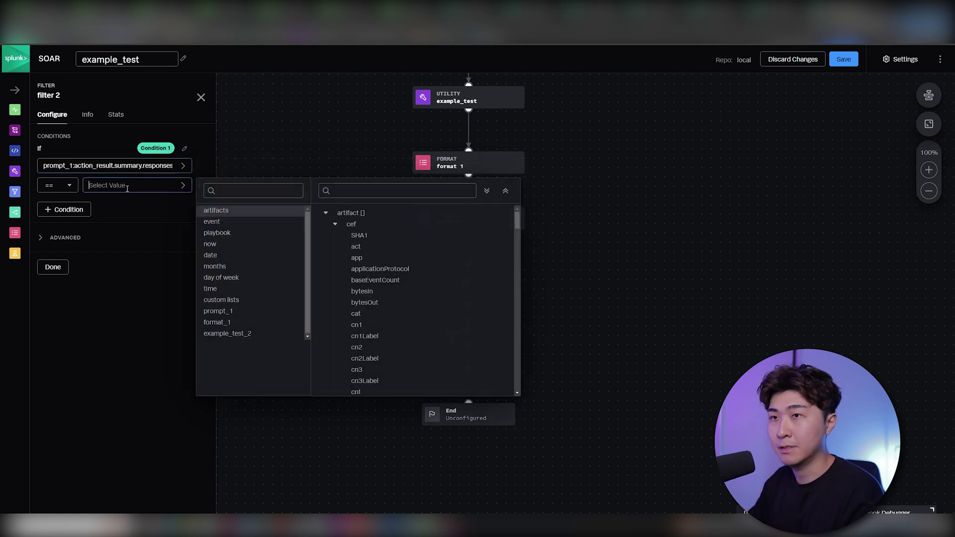
pyautogui.write('Ye')
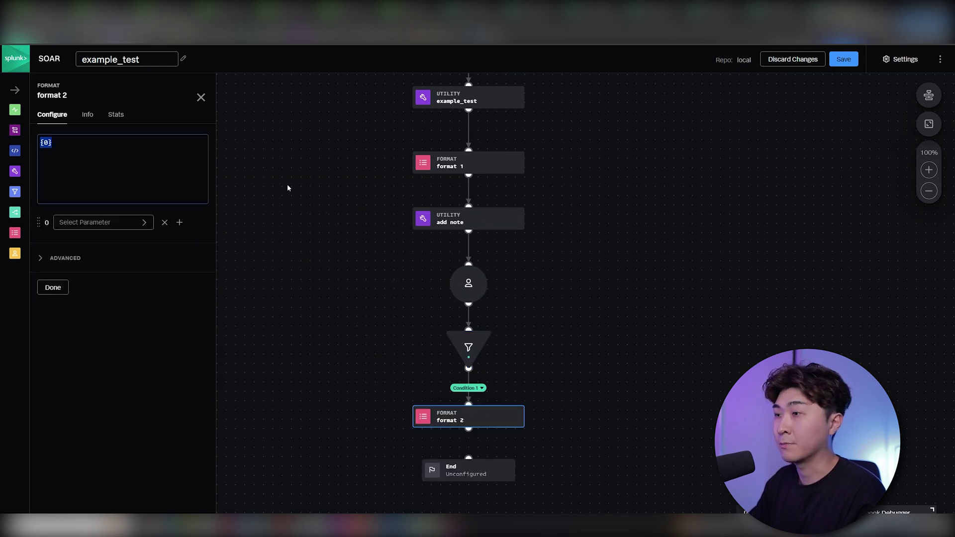
# Add a format block on the filter's Condition 1 output with the text "THIS IS A PLACEHOLDER TO REPRESENT APP TO BLOCK USERS"
pyautogui.write('THIS IS A PLACEHOLDER TO RE')
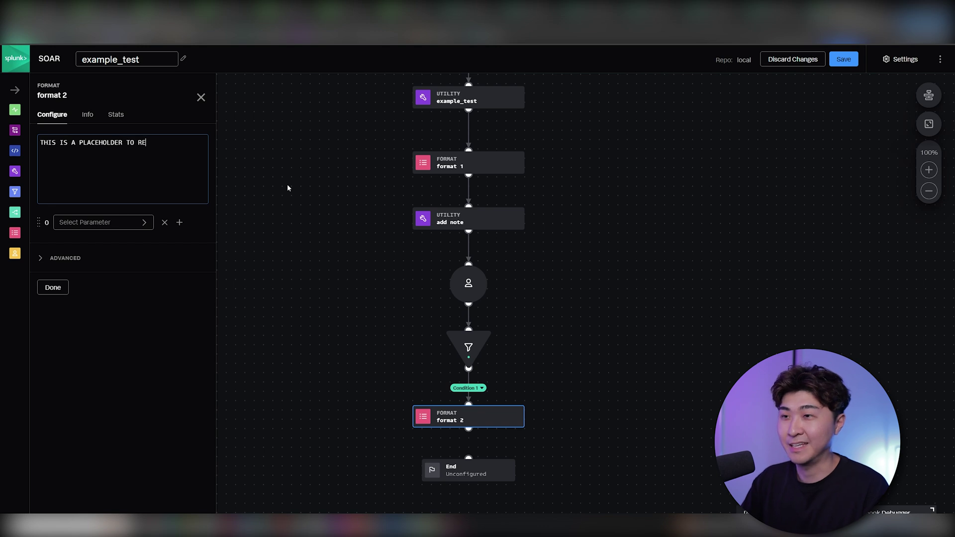
pyautogui.write('PRESENT APP')
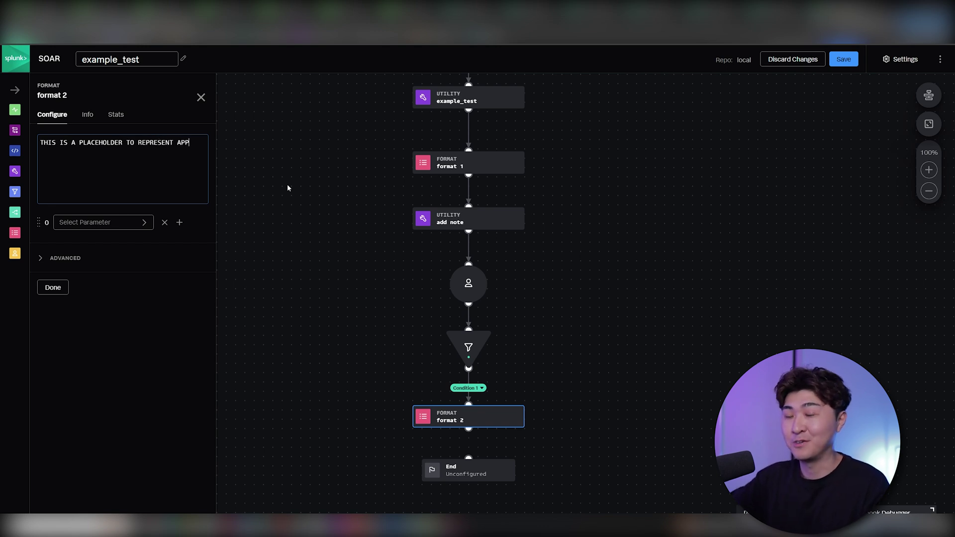
pyautogui.write(' TO BLOCK USERS')
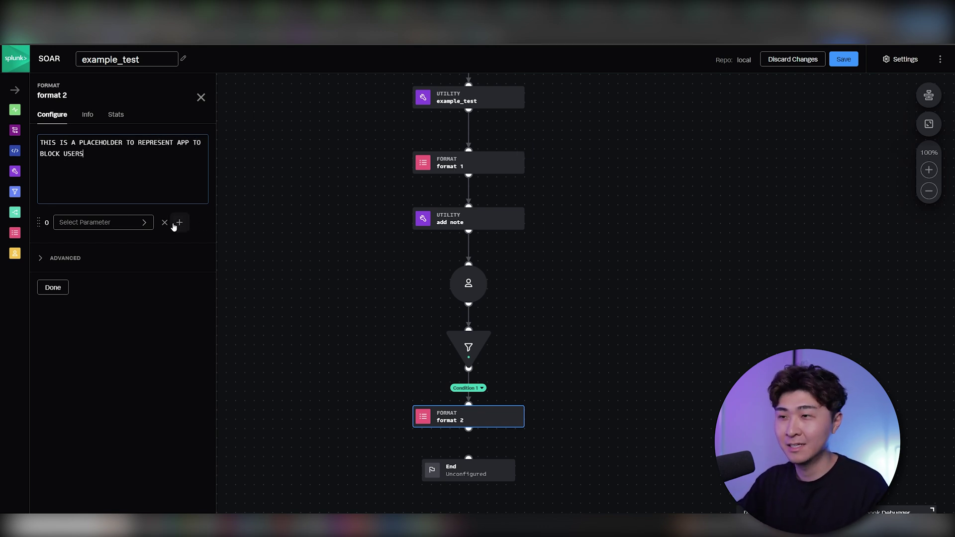
pyautogui.click(53, 287)
# Add an add note utility after format 2, titled "USERS BANNED" with format_2:formatted_data as content, and save the playbook
pyautogui.click(456, 379)
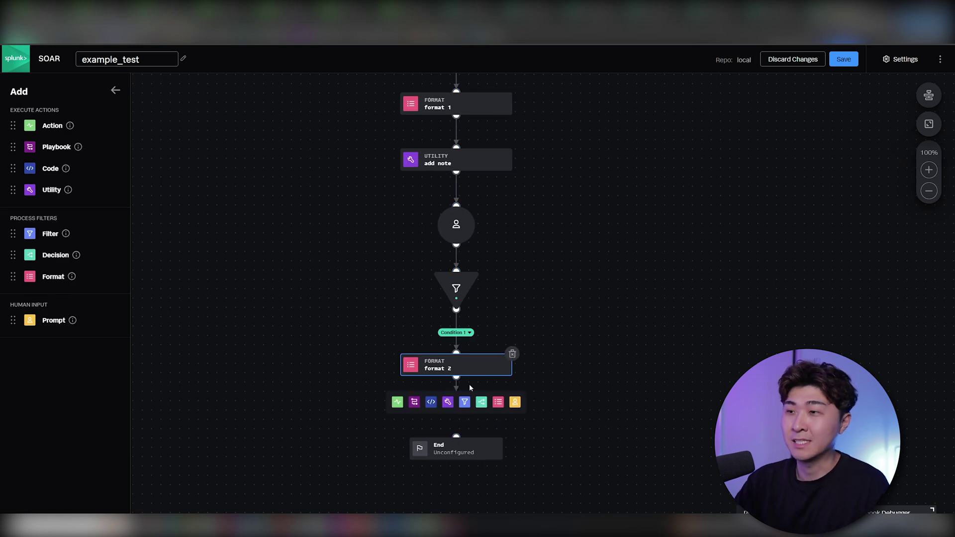
pyautogui.click(448, 402)
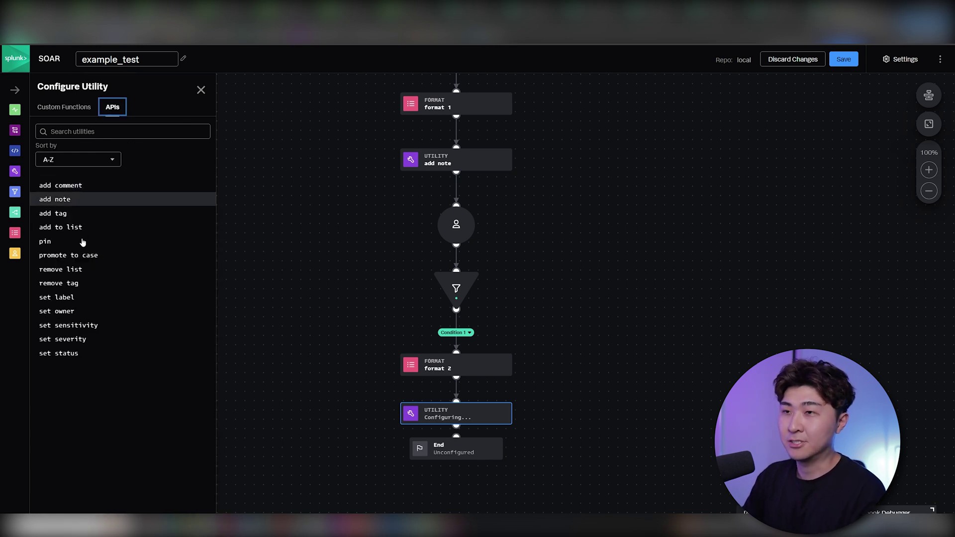
pyautogui.click(73, 203)
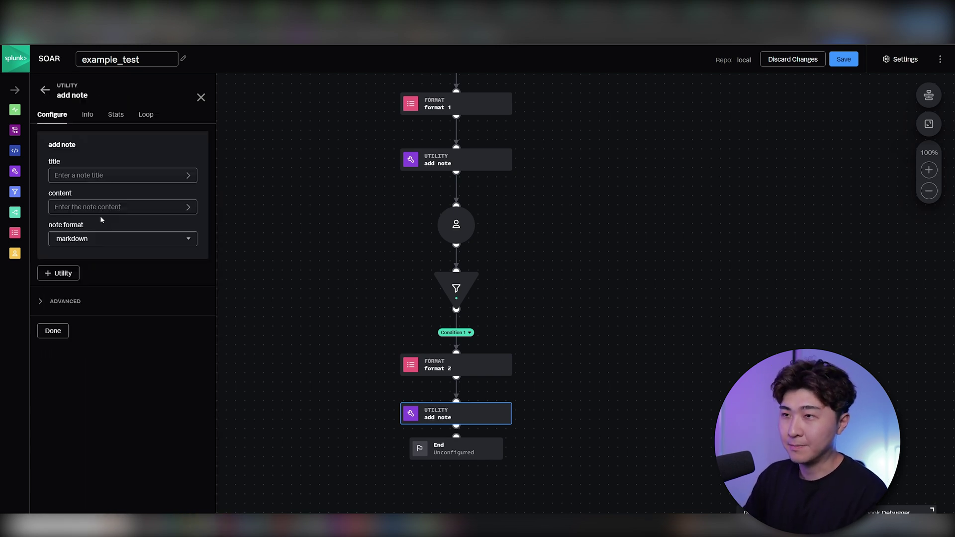
pyautogui.click(83, 174)
pyautogui.write('USERS BANNED')
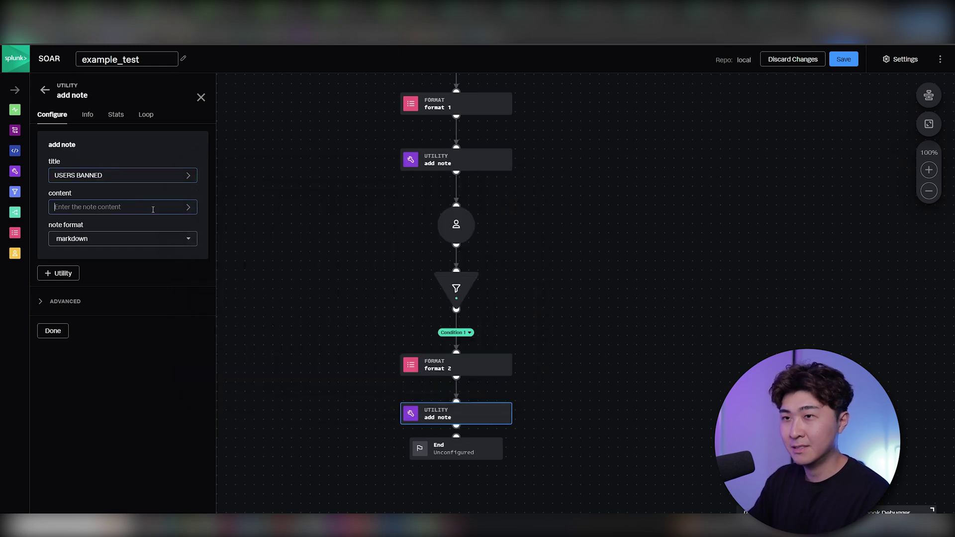
pyautogui.click(152, 209)
pyautogui.click(248, 209)
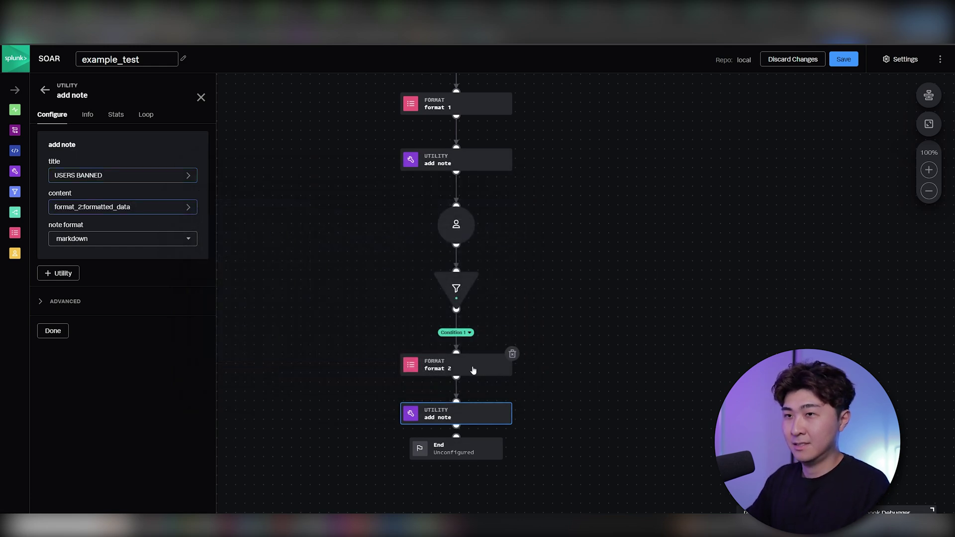
pyautogui.click(843, 59)
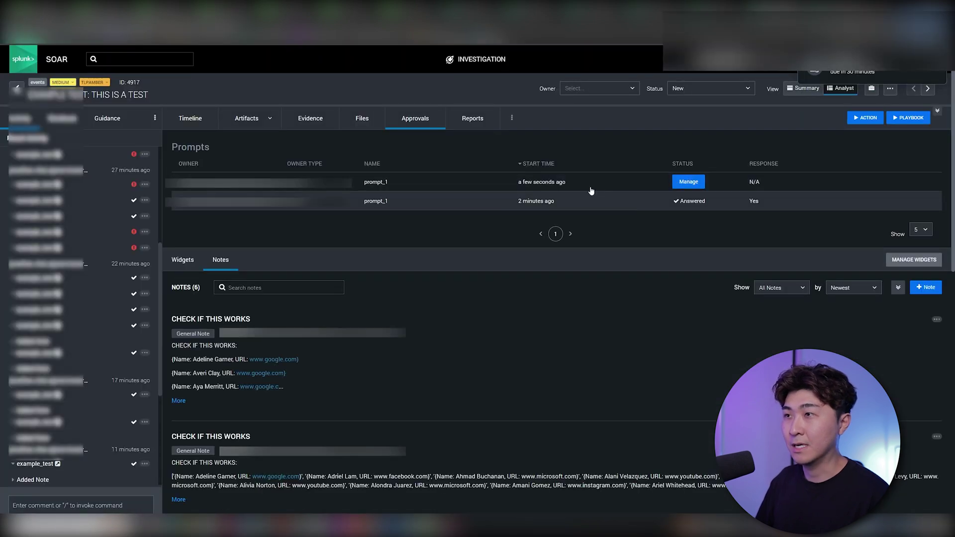
# Complete the newest pending prompt in event 4917 with the answer Yes and check the text of the USERS BANNED note
pyautogui.click(689, 182)
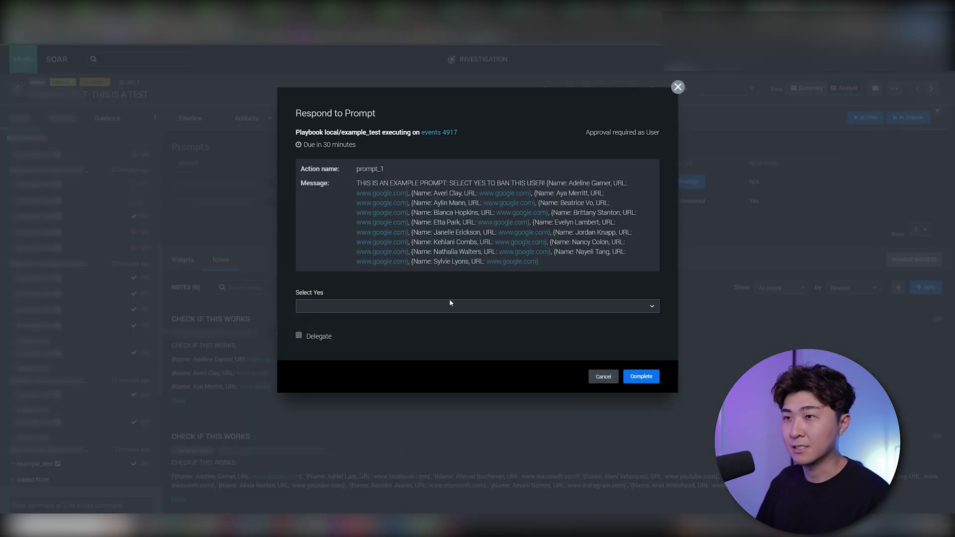
pyautogui.click(450, 305)
pyautogui.click(376, 321)
pyautogui.click(641, 376)
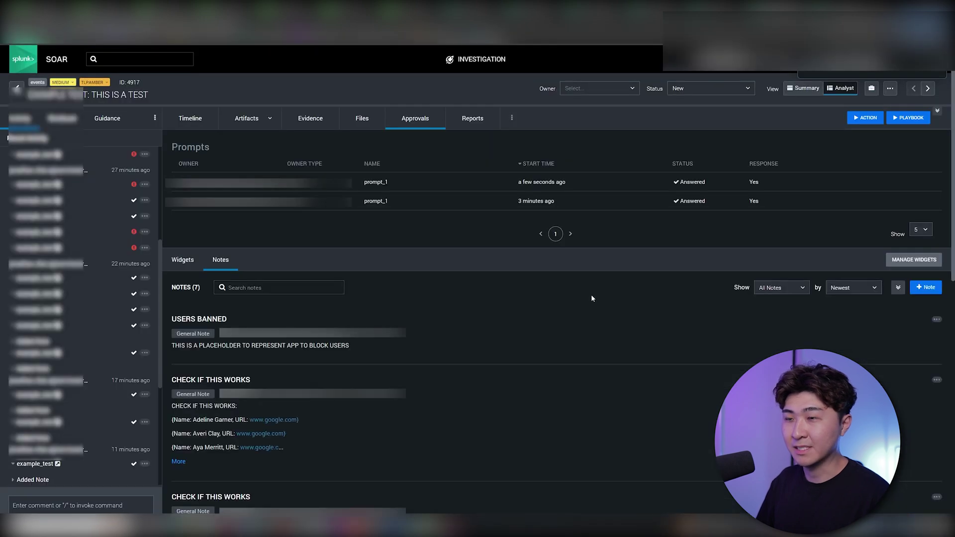
pyautogui.moveTo(364, 348); pyautogui.dragTo(172, 346)
pyautogui.click(404, 360)
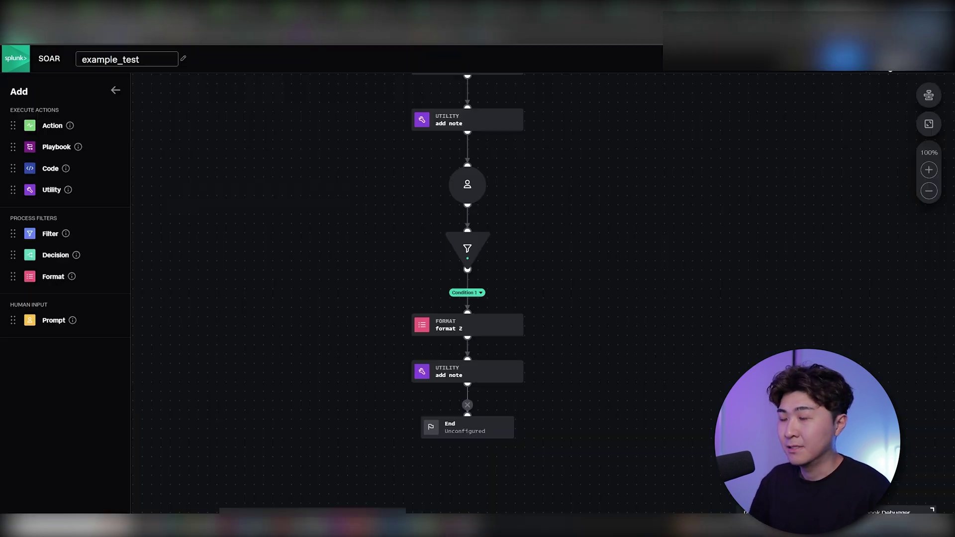
# Set the example_test playbook to Active in its settings and save it
pyautogui.click(899, 58)
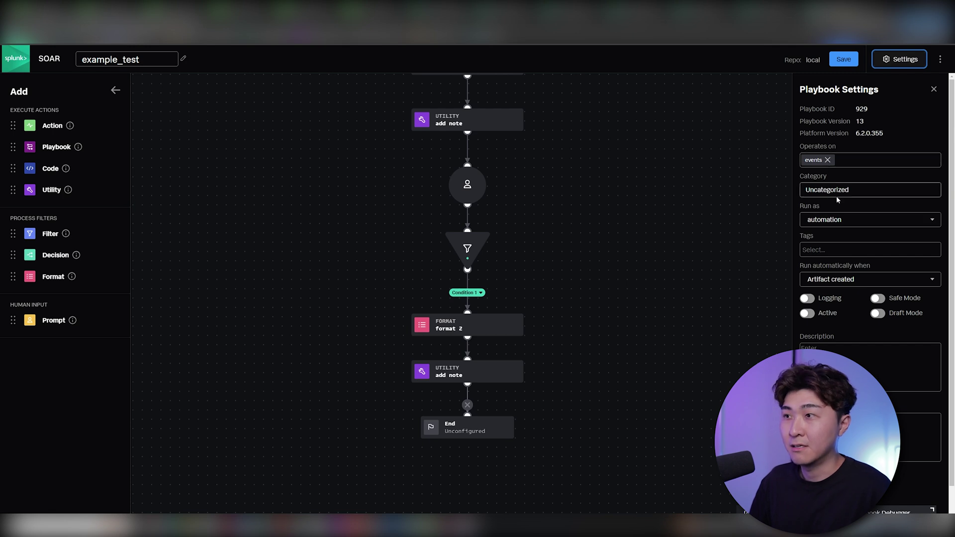
pyautogui.scroll(-1, 806, 283)
pyautogui.click(806, 282)
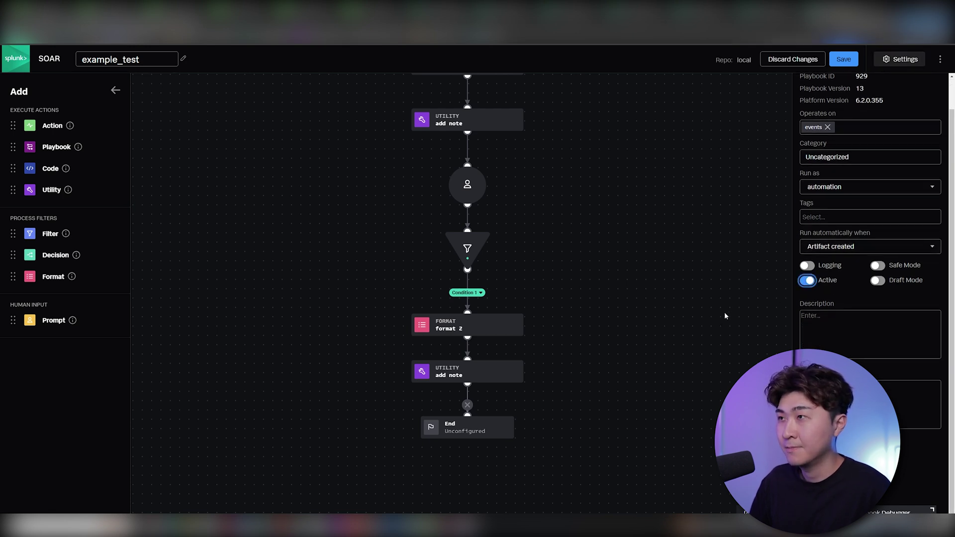
pyautogui.click(848, 62)
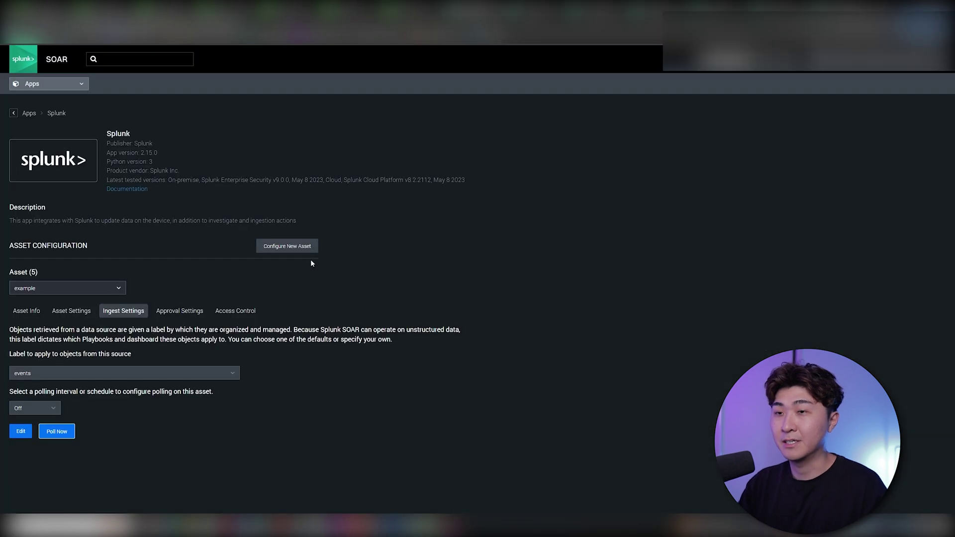
# Set the example asset's ingest polling to Interval with a polling interval of 30 minutes and save the settings
pyautogui.click(20, 431)
pyautogui.click(45, 409)
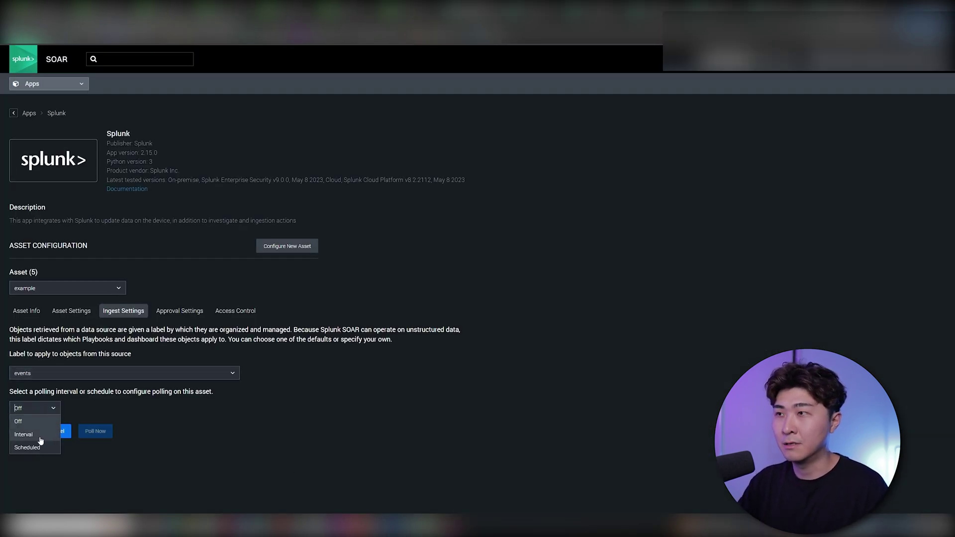
pyautogui.click(45, 435)
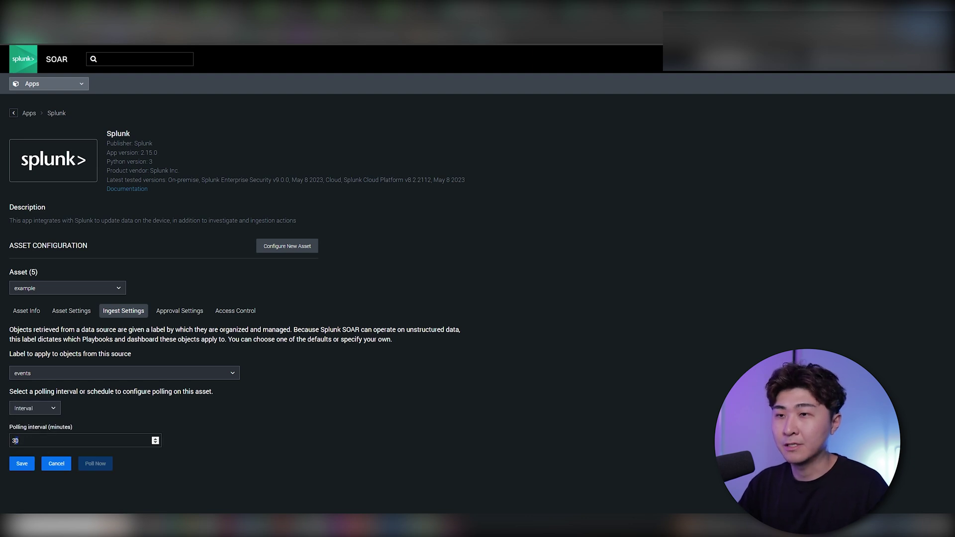
pyautogui.click(22, 463)
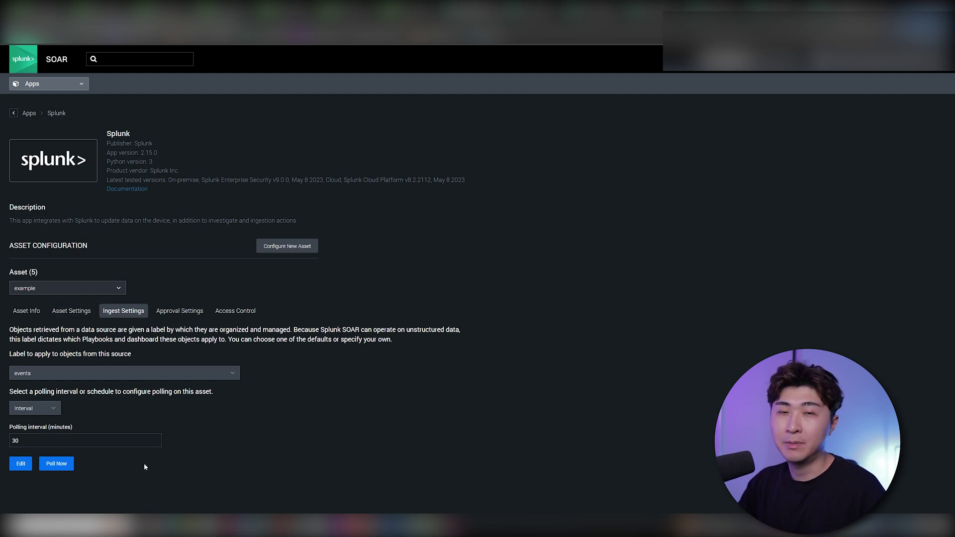
# Poll the example asset immediately with a maximum of 1 container and 10 artifacts
pyautogui.click(56, 463)
pyautogui.click(641, 179)
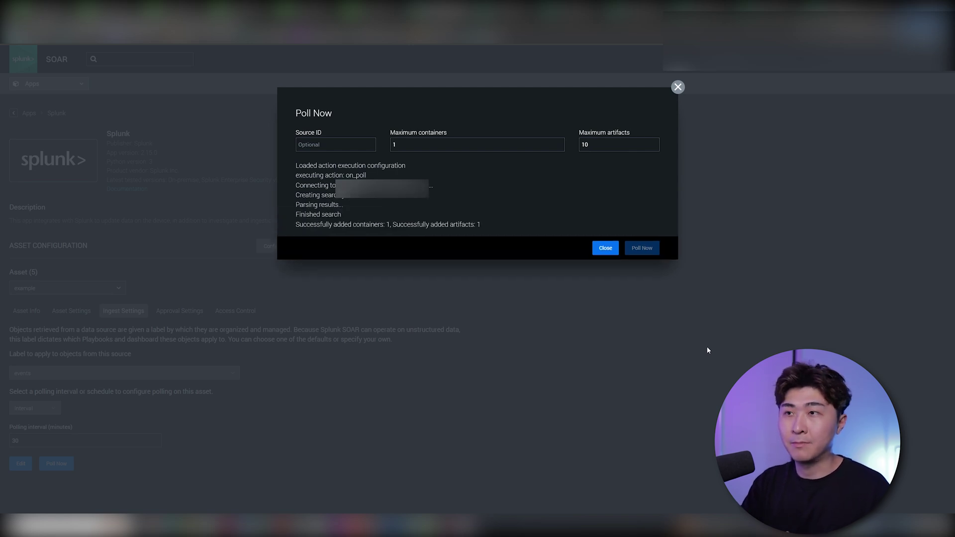
pyautogui.click(605, 247)
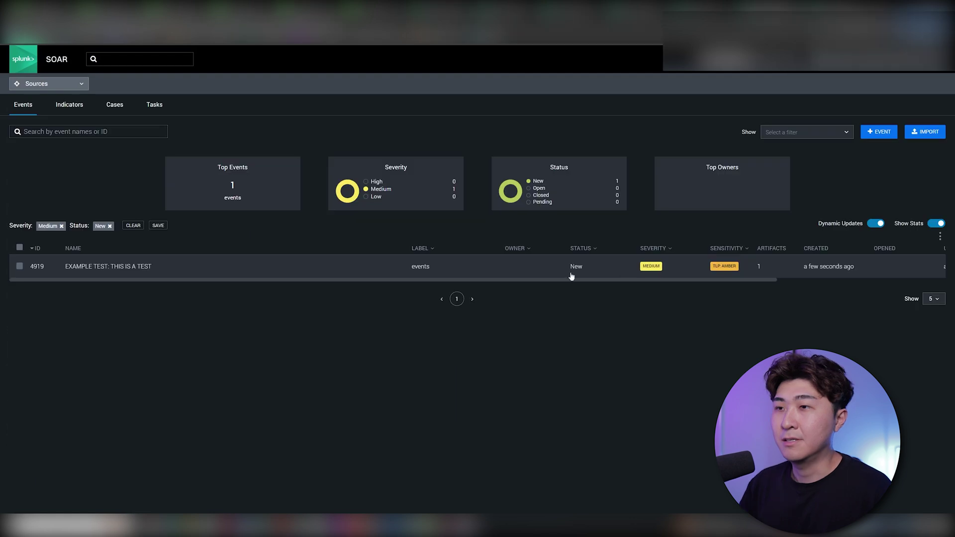
# Open event 4919 and examine its Field Values artifact and the full CHECK IF THIS WORKS note
pyautogui.click(107, 269)
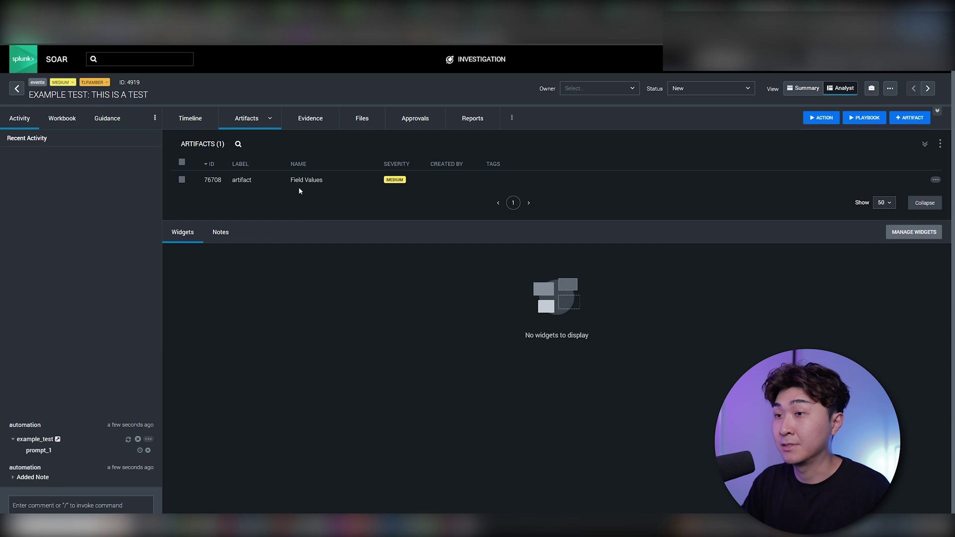
pyautogui.click(298, 179)
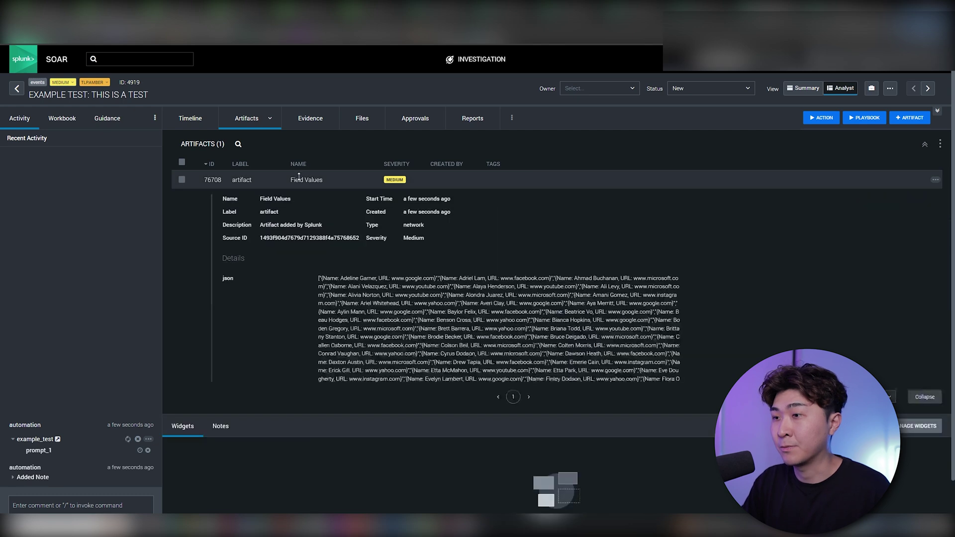
pyautogui.click(298, 180)
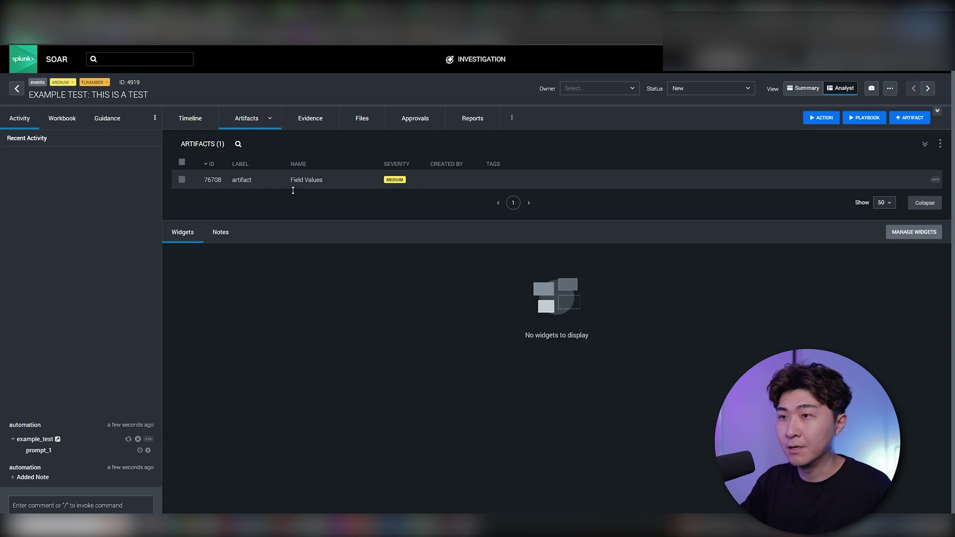
pyautogui.click(221, 234)
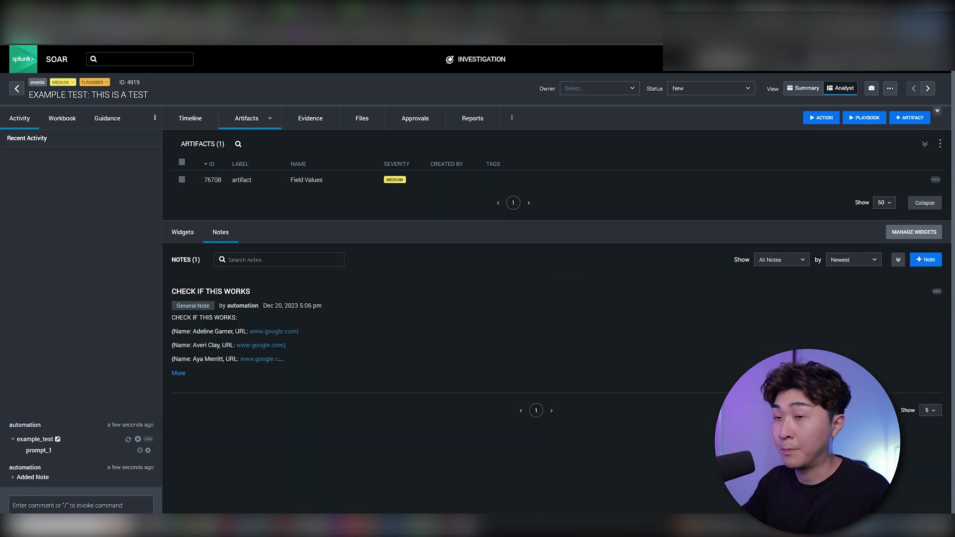
pyautogui.click(190, 291)
# Complete the pending prompt in event 4919's approvals with the answer Yes and check the text of the USERS BANNED note
pyautogui.click(415, 118)
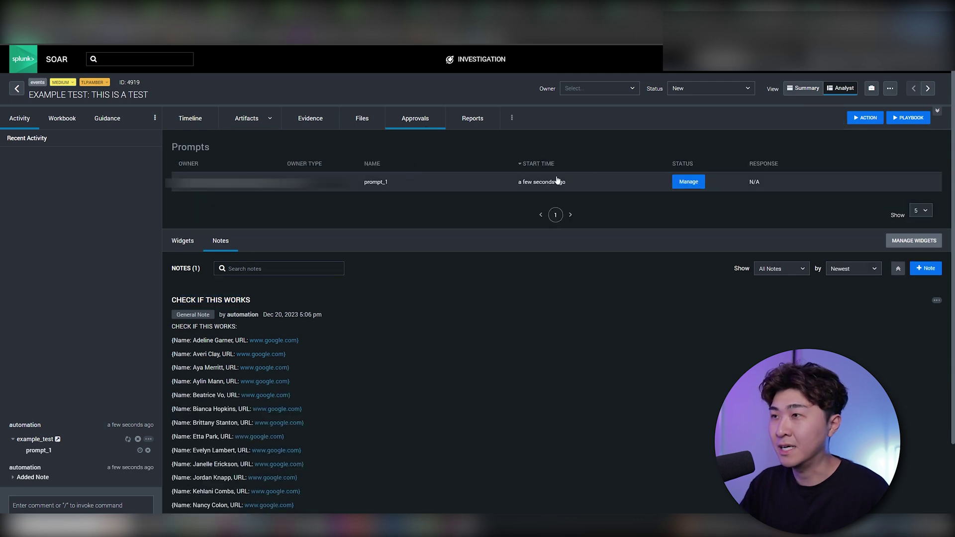
pyautogui.click(685, 184)
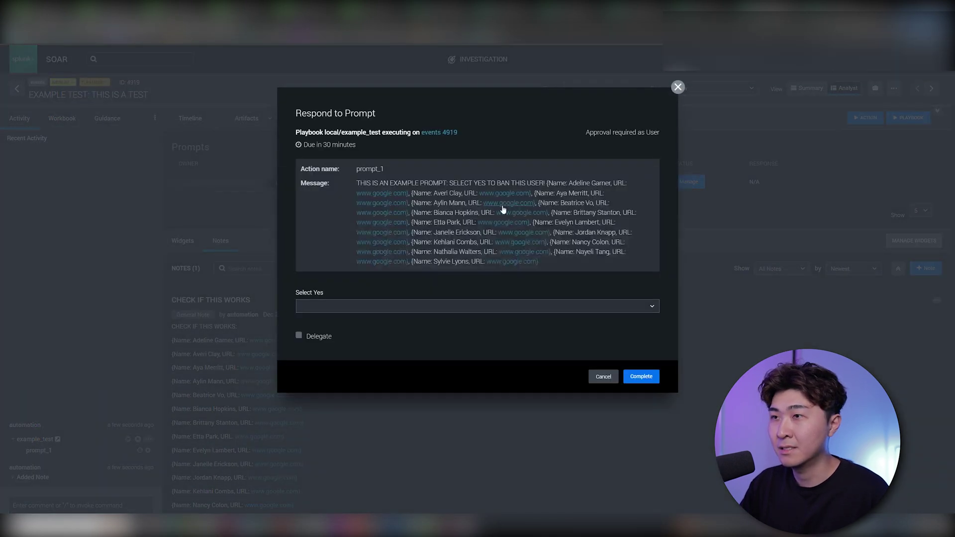
pyautogui.click(335, 307)
pyautogui.click(327, 320)
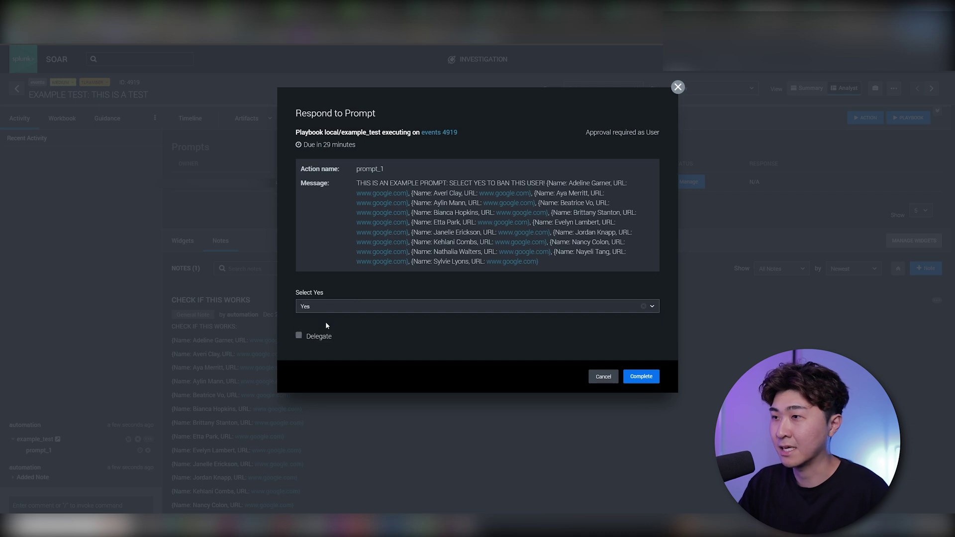
pyautogui.click(641, 376)
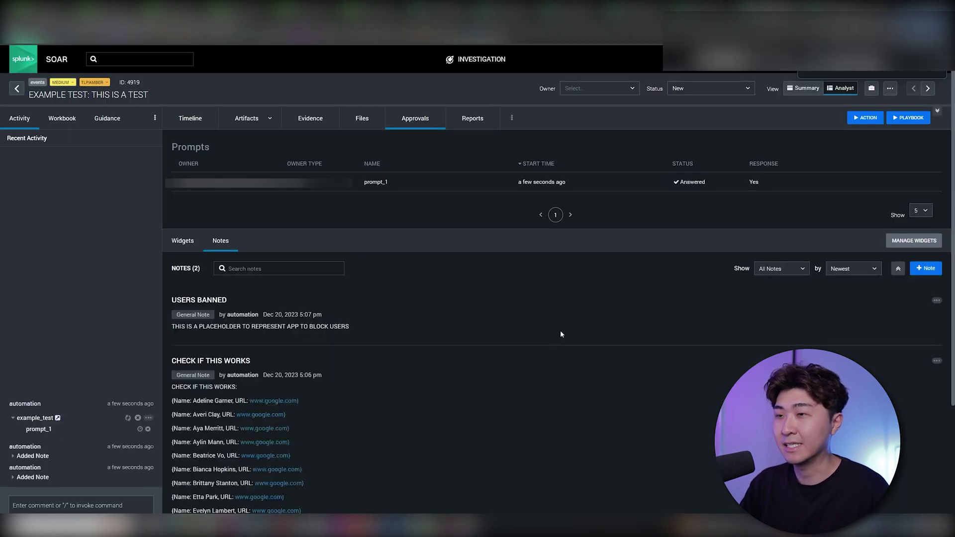
pyautogui.moveTo(378, 329); pyautogui.dragTo(225, 328)
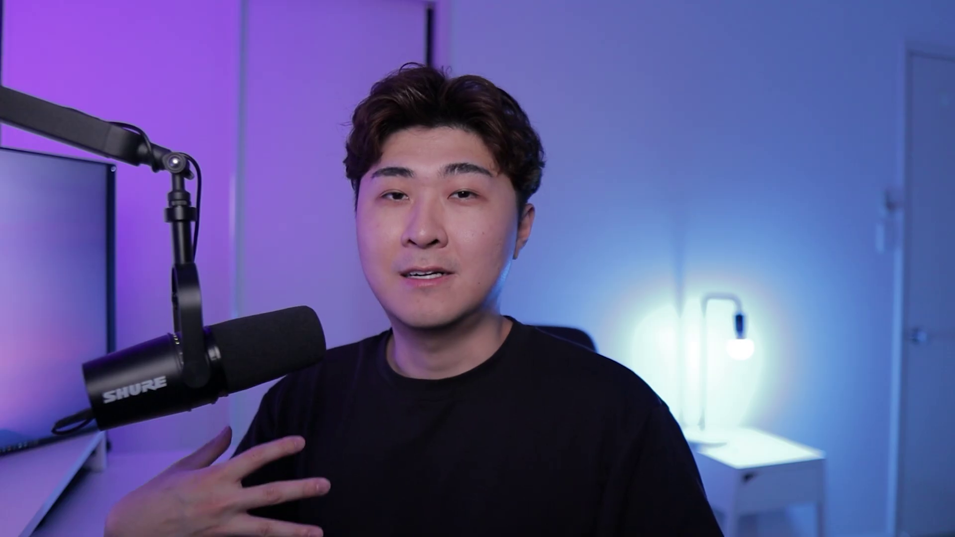